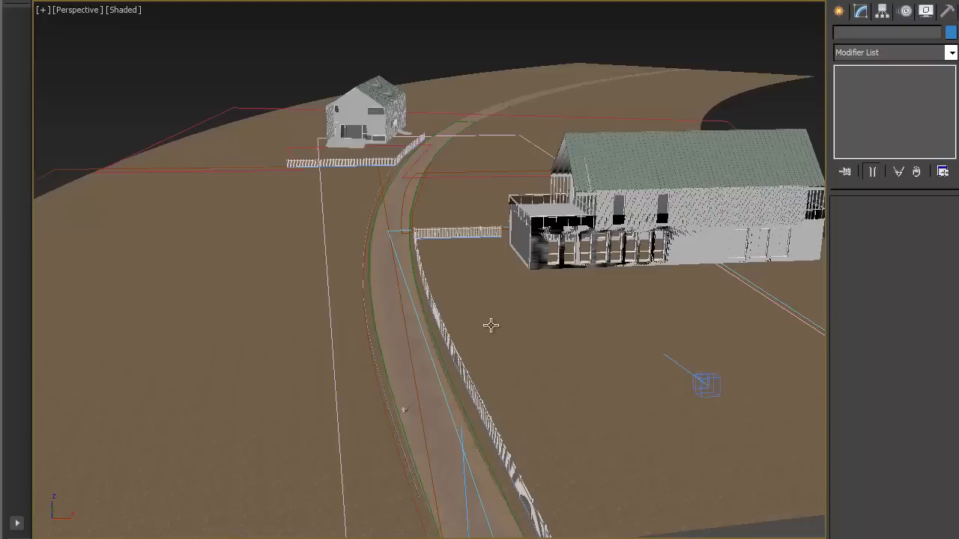
Step: Unhide the Forests layer in the Layer Manager so trees, grass and flowers fill the scene
{"action": "left_click", "coordinate": [730, 1]}
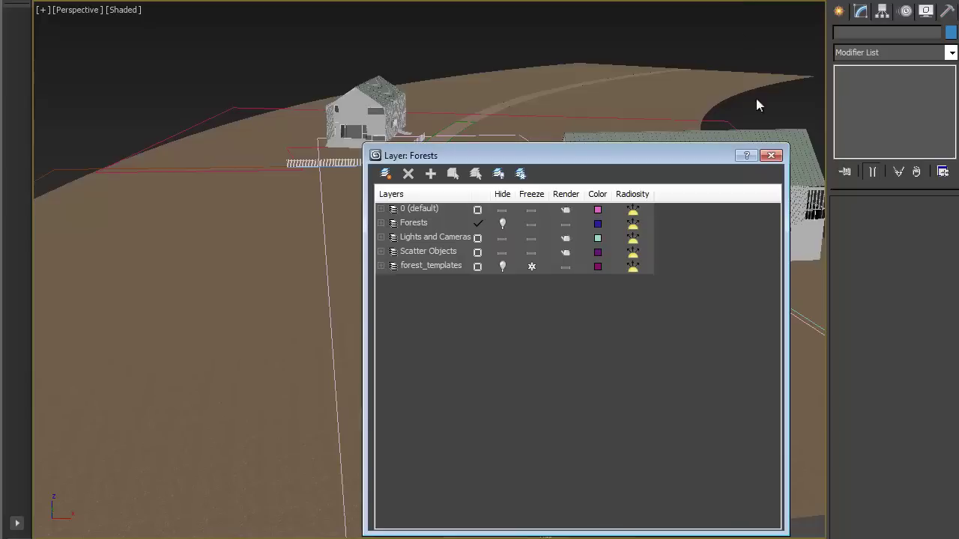
{"action": "left_click", "coordinate": [502, 223]}
{"action": "left_click_drag", "start_coordinate": [537, 160], "coordinate": [364, 197]}
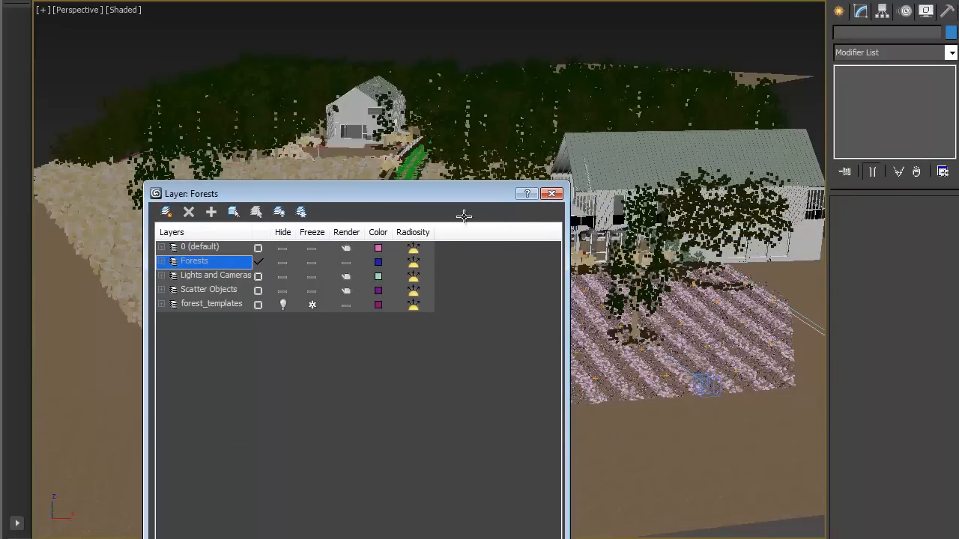
{"action": "left_click", "coordinate": [552, 194]}
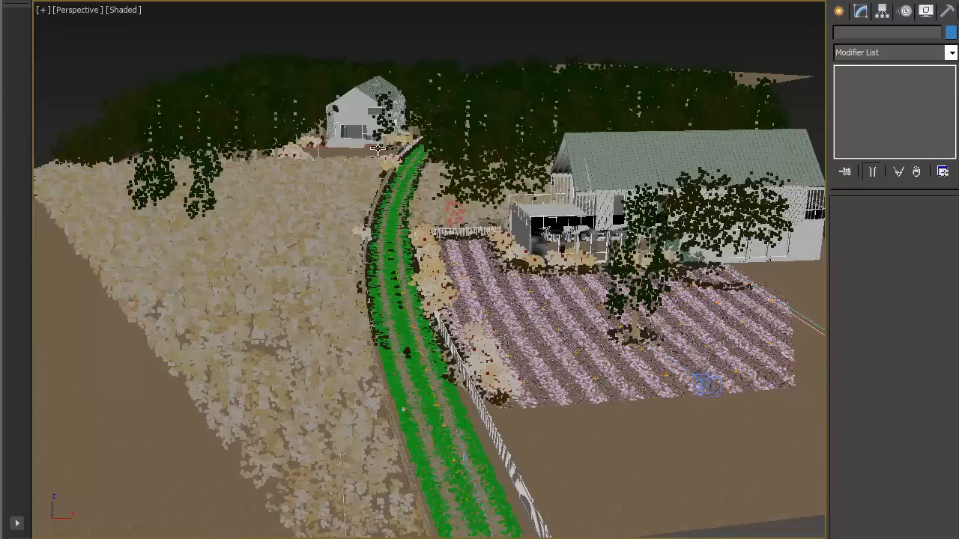
Step: Select Forest_trees, bring up the Slate Material Editor (M) and delete all existing nodes
{"action": "left_click", "coordinate": [168, 91]}
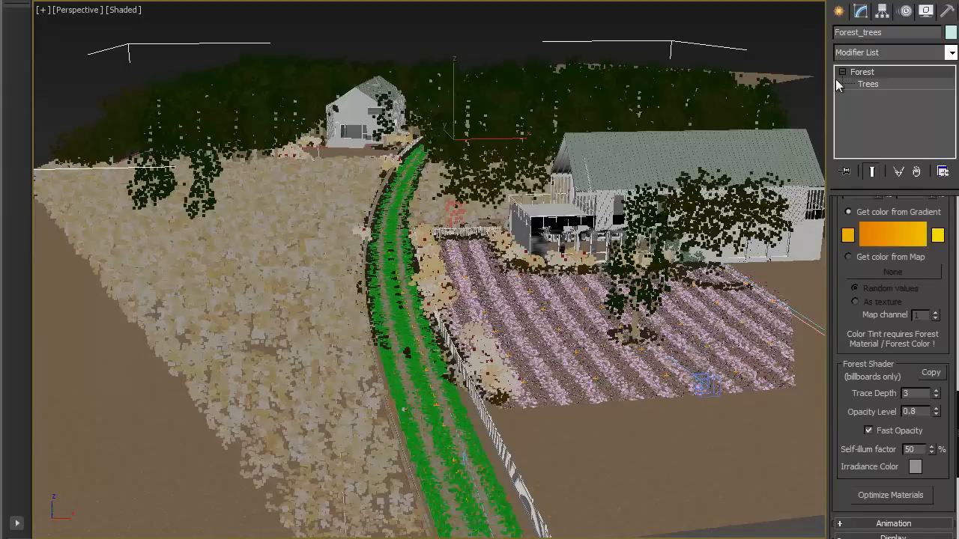
{"action": "key", "text": "m"}
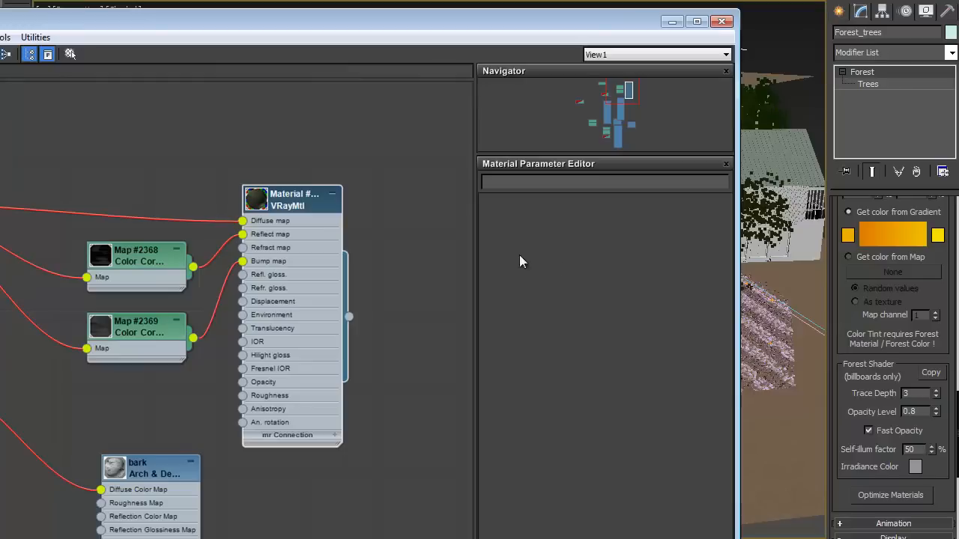
{"action": "middle_click_drag", "start_coordinate": [319, 304], "coordinate": [427, 257]}
{"action": "scroll", "coordinate": [427, 257], "scroll_direction": "down", "scroll_amount": 3}
{"action": "scroll", "coordinate": [389, 337], "scroll_direction": "down", "scroll_amount": 3}
{"action": "scroll", "coordinate": [420, 449], "scroll_direction": "down", "scroll_amount": 2}
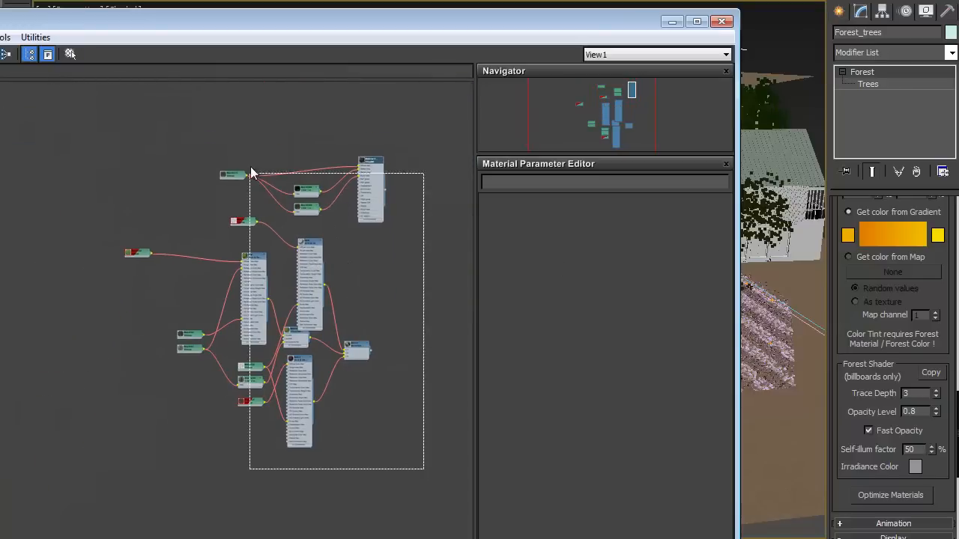
{"action": "left_click_drag", "start_coordinate": [425, 473], "coordinate": [153, 128]}
{"action": "key", "text": "Delete"}
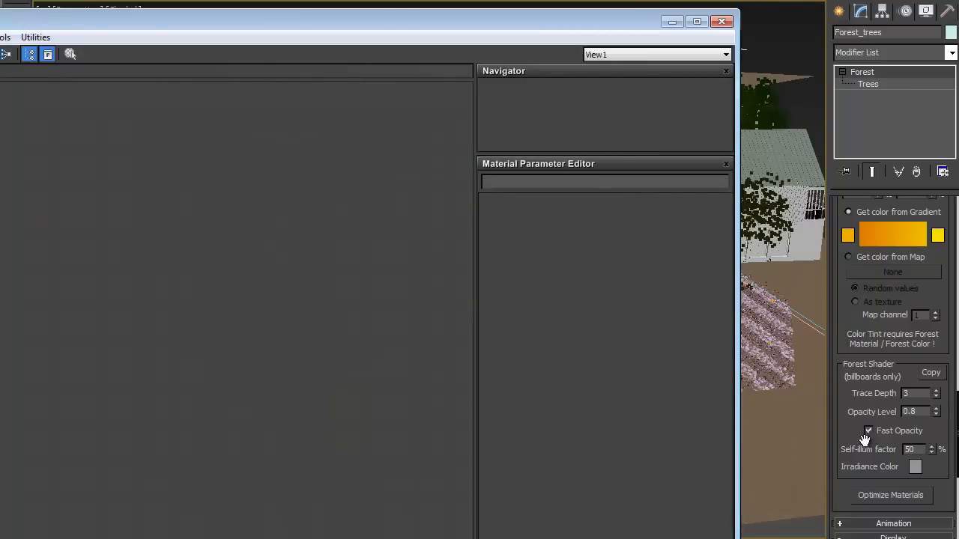
{"action": "scroll", "coordinate": [863, 348], "scroll_direction": "up", "scroll_amount": 4}
{"action": "scroll", "coordinate": [863, 348], "scroll_direction": "up", "scroll_amount": 4}
{"action": "scroll", "coordinate": [863, 314], "scroll_direction": "up", "scroll_amount": 4}
{"action": "scroll", "coordinate": [863, 287], "scroll_direction": "up", "scroll_amount": 4}
{"action": "scroll", "coordinate": [869, 255], "scroll_direction": "up", "scroll_amount": 3}
Step: Load the TreeTall tree's birch 1 material into the node view as an Instance
{"action": "left_click", "coordinate": [869, 241]}
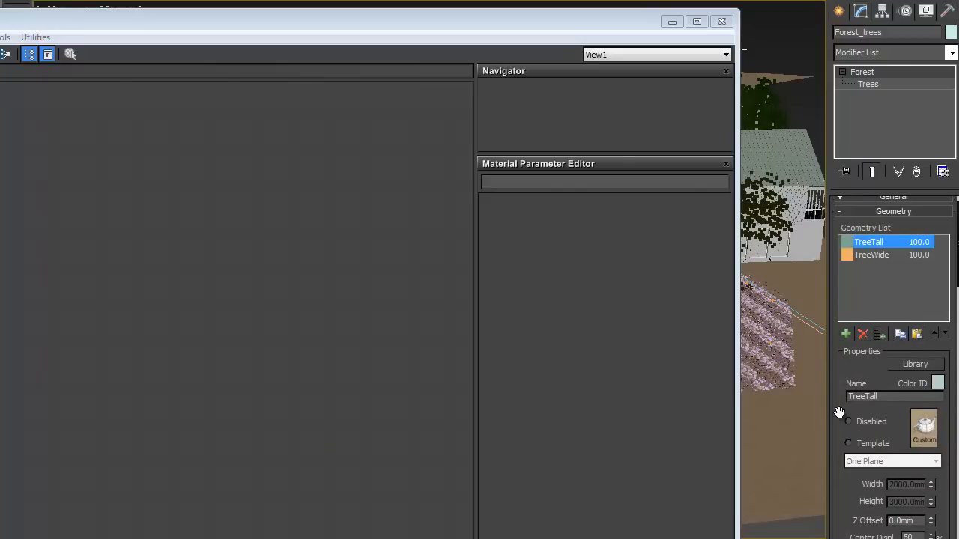
{"action": "scroll", "coordinate": [839, 419], "scroll_direction": "down", "scroll_amount": 4}
{"action": "scroll", "coordinate": [883, 412], "scroll_direction": "down", "scroll_amount": 4}
{"action": "left_click_drag", "start_coordinate": [883, 412], "coordinate": [159, 149]}
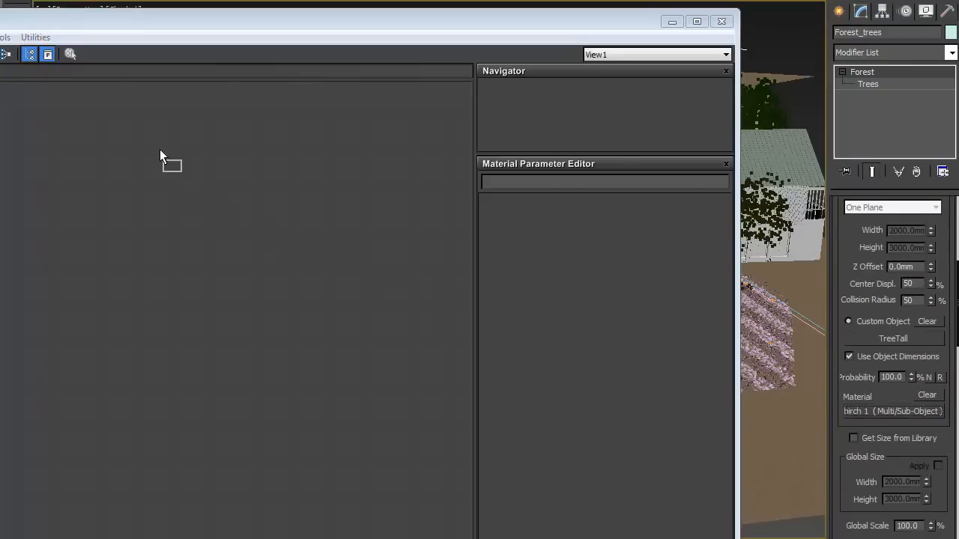
{"action": "left_click", "coordinate": [220, 335]}
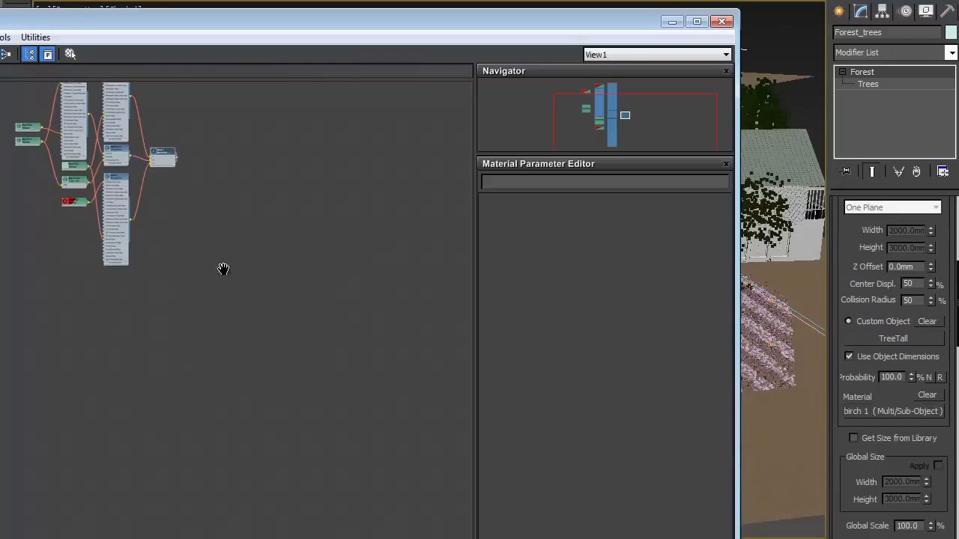
{"action": "scroll", "coordinate": [239, 280], "scroll_direction": "up", "scroll_amount": 3}
{"action": "middle_click_drag", "start_coordinate": [159, 173], "coordinate": [295, 233]}
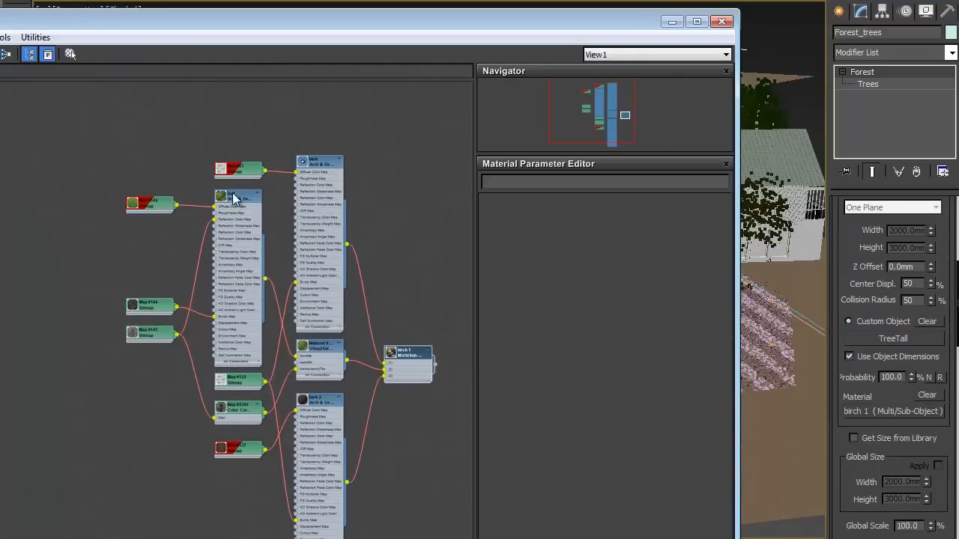
{"action": "scroll", "coordinate": [295, 233], "scroll_direction": "up", "scroll_amount": 2}
{"action": "scroll", "coordinate": [307, 253], "scroll_direction": "down", "scroll_amount": 2}
{"action": "scroll", "coordinate": [307, 253], "scroll_direction": "down", "scroll_amount": 1}
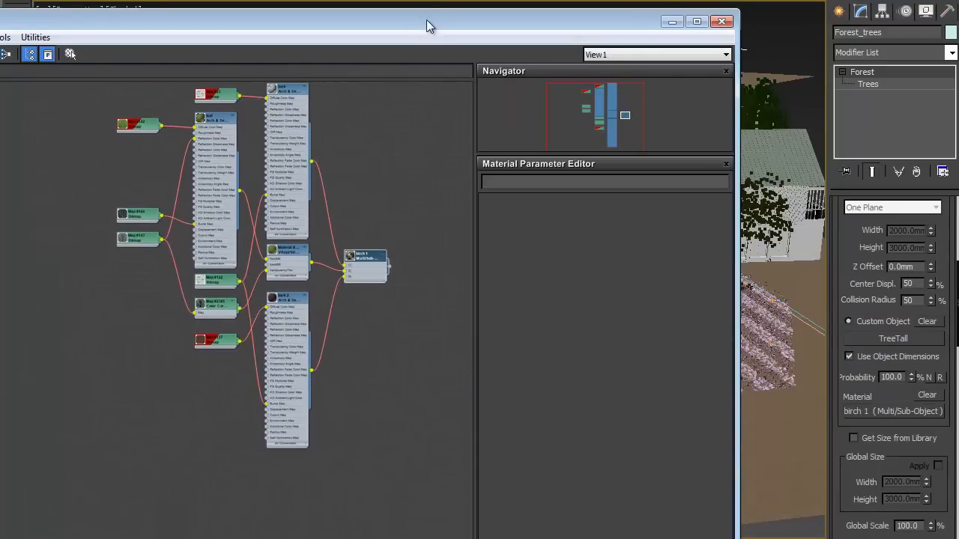
{"action": "mouse_move", "coordinate": [427, 21]}
{"action": "left_mouse_down"}
{"action": "mouse_move", "coordinate": [494, 50]}
{"action": "mouse_move", "coordinate": [98, 158]}
{"action": "mouse_move", "coordinate": [545, 18]}
{"action": "mouse_move", "coordinate": [588, 32]}
{"action": "mouse_move", "coordinate": [404, 35]}
{"action": "left_mouse_up"}
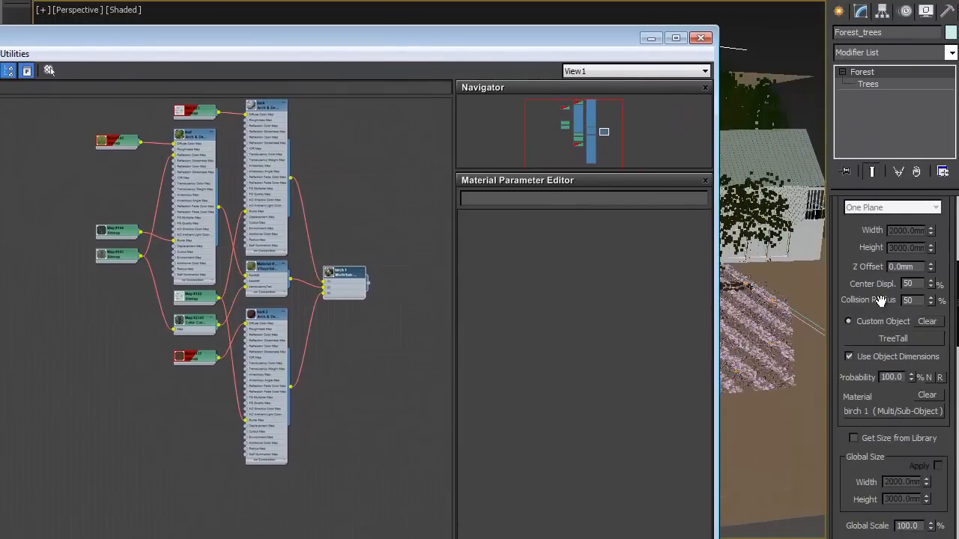
{"action": "scroll", "coordinate": [880, 301], "scroll_direction": "down", "scroll_amount": 4}
{"action": "scroll", "coordinate": [880, 301], "scroll_direction": "down", "scroll_amount": 4}
{"action": "scroll", "coordinate": [883, 247], "scroll_direction": "down", "scroll_amount": 4}
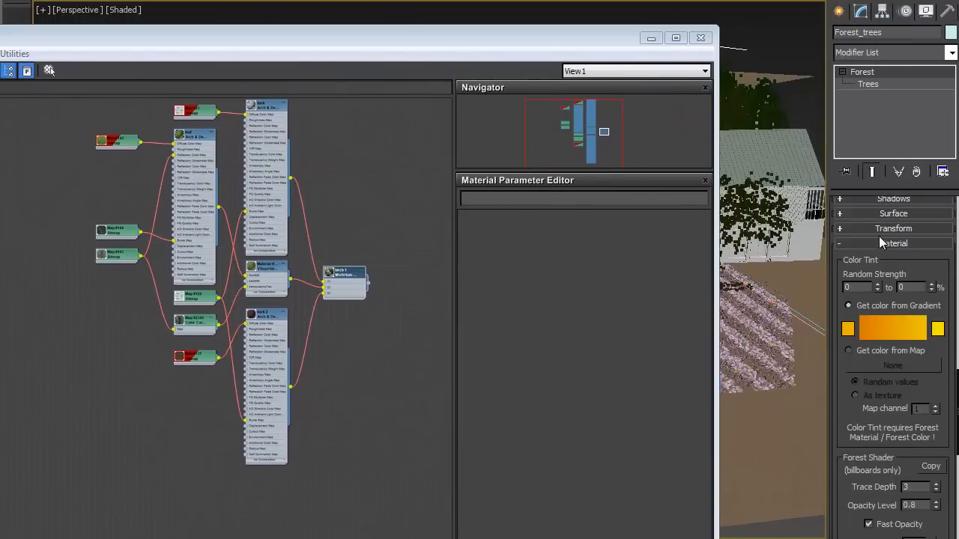
{"action": "scroll", "coordinate": [873, 300], "scroll_direction": "down", "scroll_amount": 5}
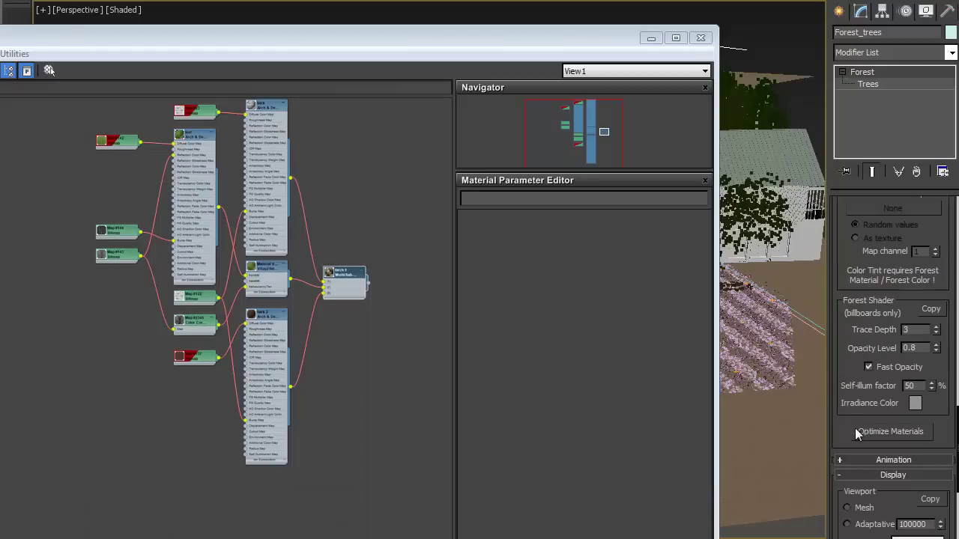
Step: Run the Material Optimizer with VRay as render engine, confirming the MAXScript prompt to modify scene materials
{"action": "left_click", "coordinate": [902, 433]}
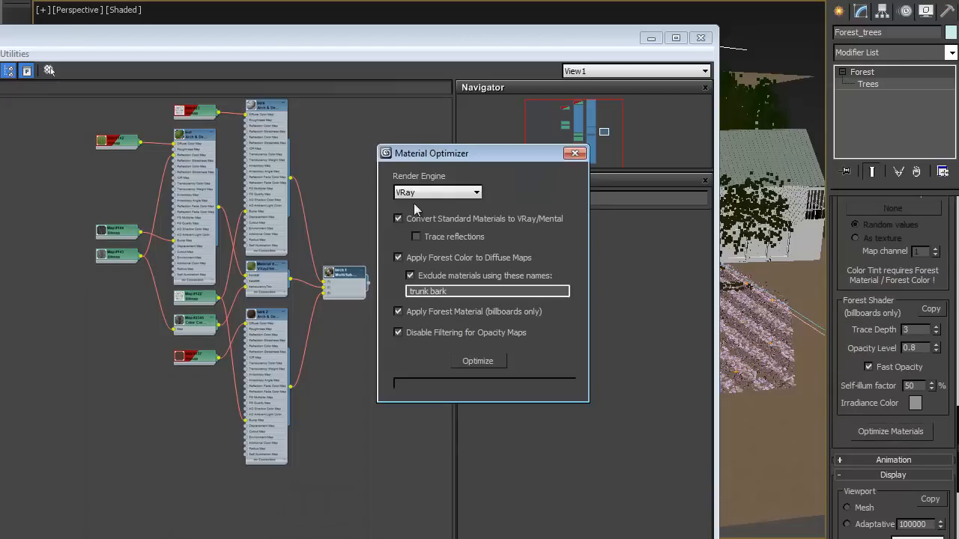
{"action": "mouse_move", "coordinate": [483, 159]}
{"action": "left_mouse_down"}
{"action": "mouse_move", "coordinate": [611, 131]}
{"action": "mouse_move", "coordinate": [566, 124]}
{"action": "left_mouse_up"}
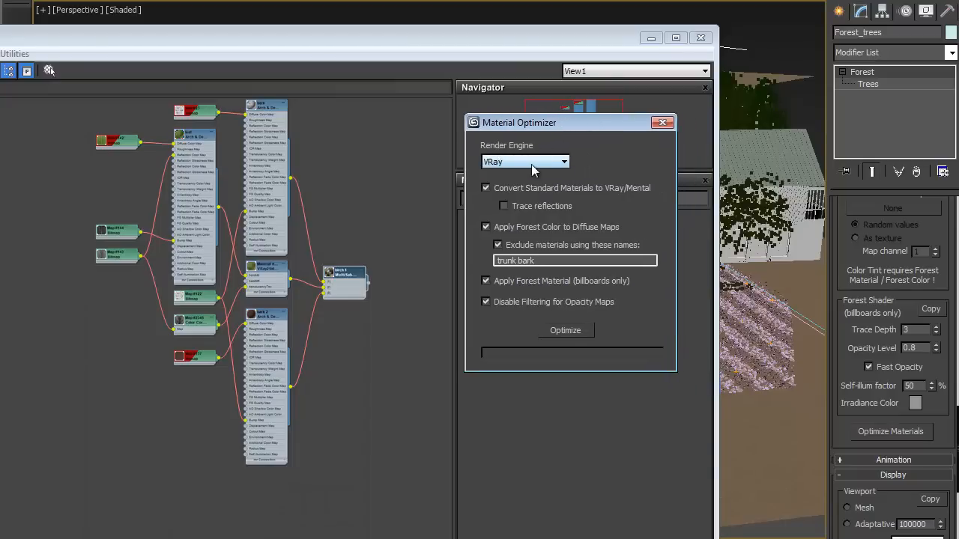
{"action": "left_click", "coordinate": [533, 162]}
{"action": "left_click", "coordinate": [591, 152]}
{"action": "middle_click_drag", "start_coordinate": [165, 176], "coordinate": [154, 231]}
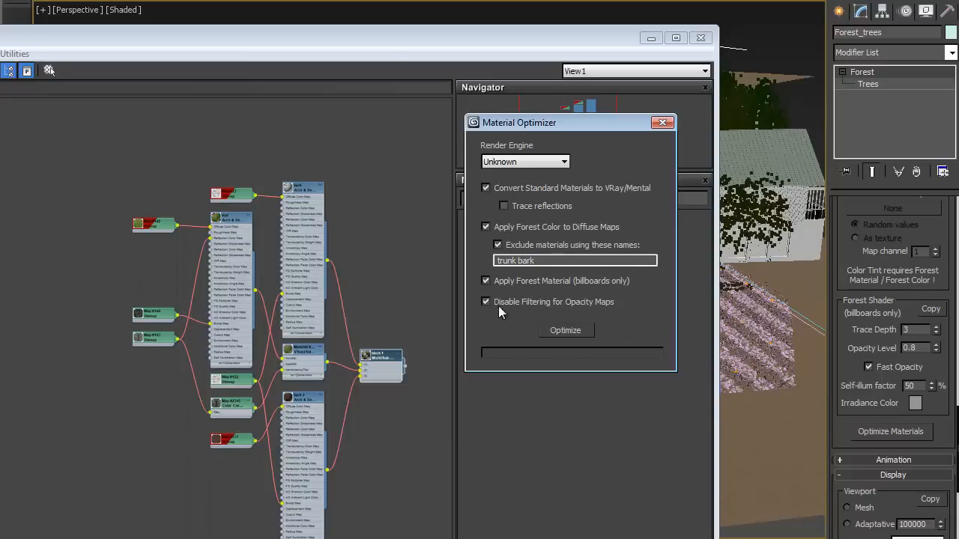
{"action": "left_click", "coordinate": [563, 332]}
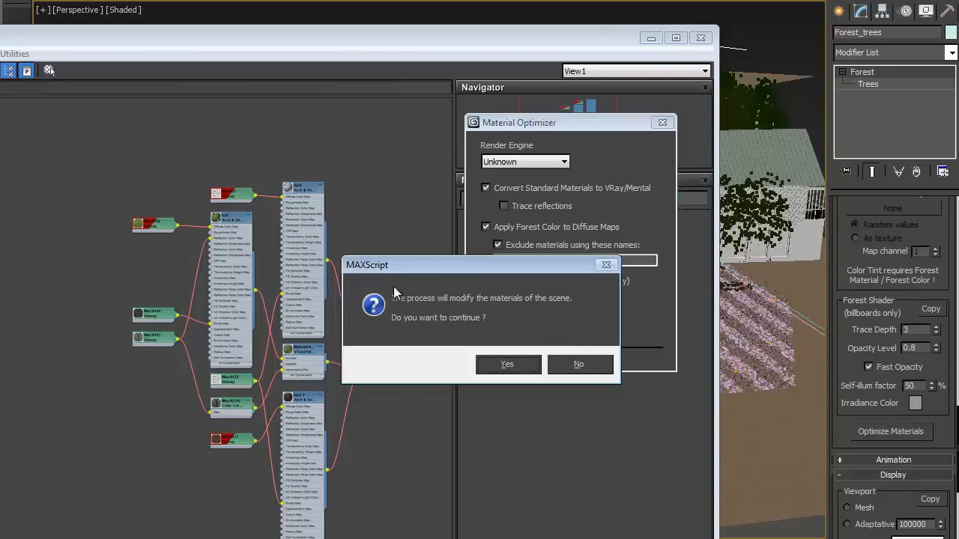
{"action": "left_click", "coordinate": [506, 364]}
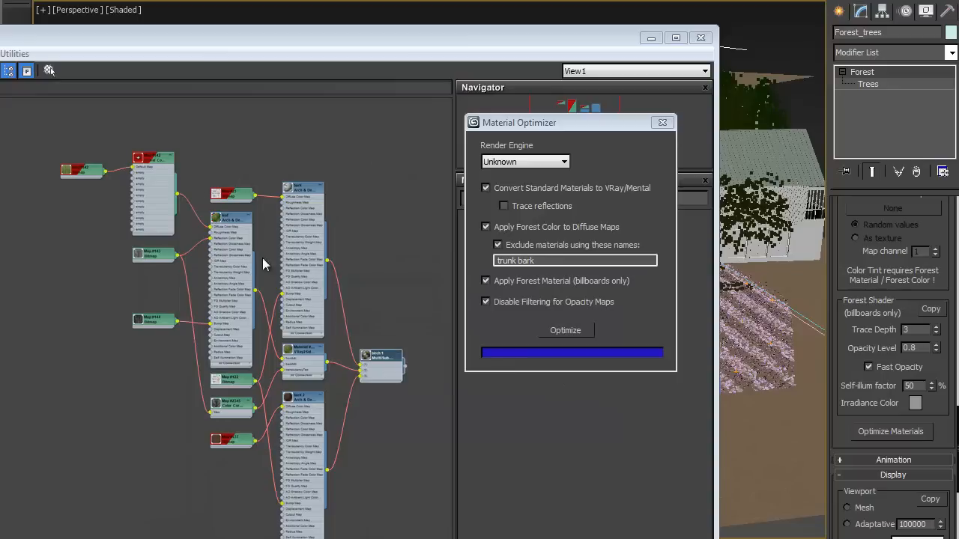
{"action": "left_click_drag", "start_coordinate": [517, 123], "coordinate": [501, 105]}
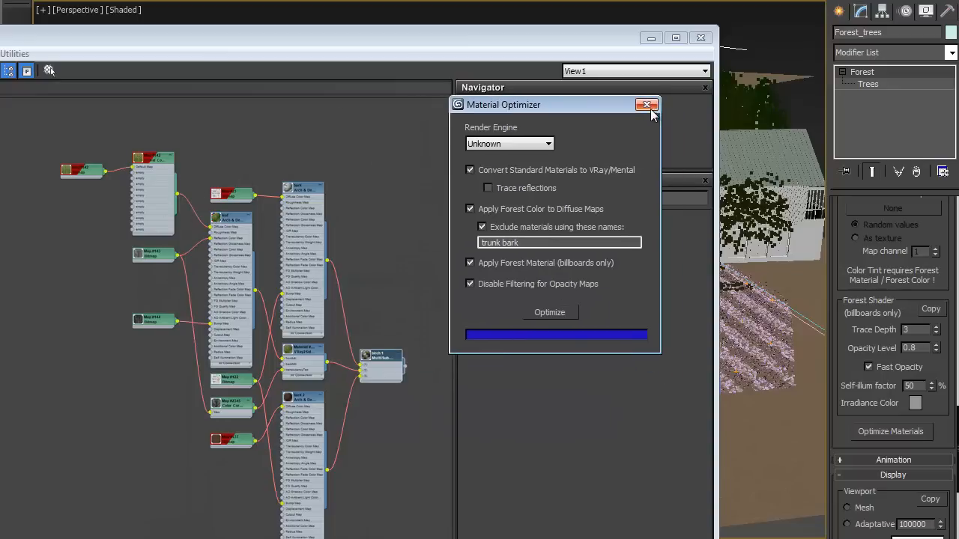
Step: Close the optimizer, maximize the Slate editor and arrange the new Forest Color and Map #142 nodes
{"action": "left_click", "coordinate": [647, 105]}
{"action": "double_click", "coordinate": [371, 38]}
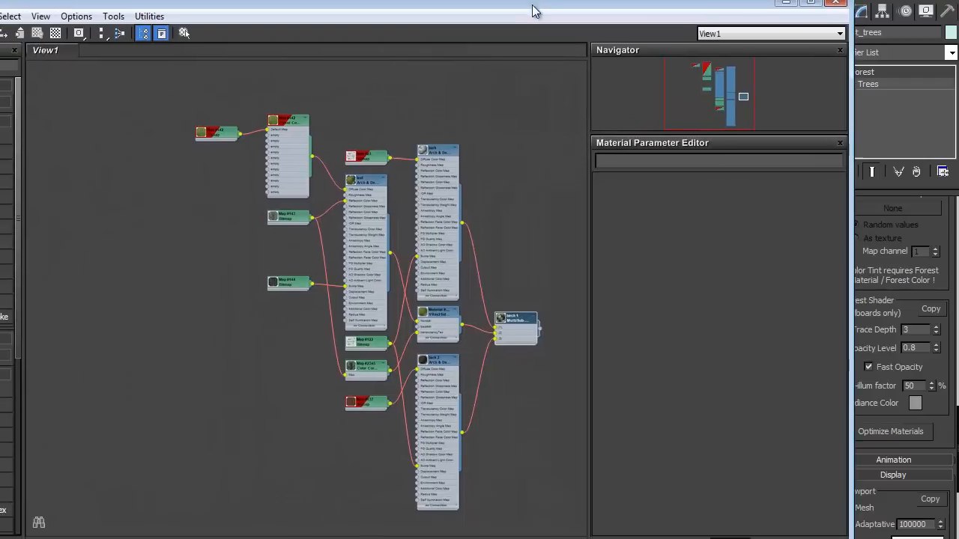
{"action": "scroll", "coordinate": [225, 232], "scroll_direction": "up", "scroll_amount": 2}
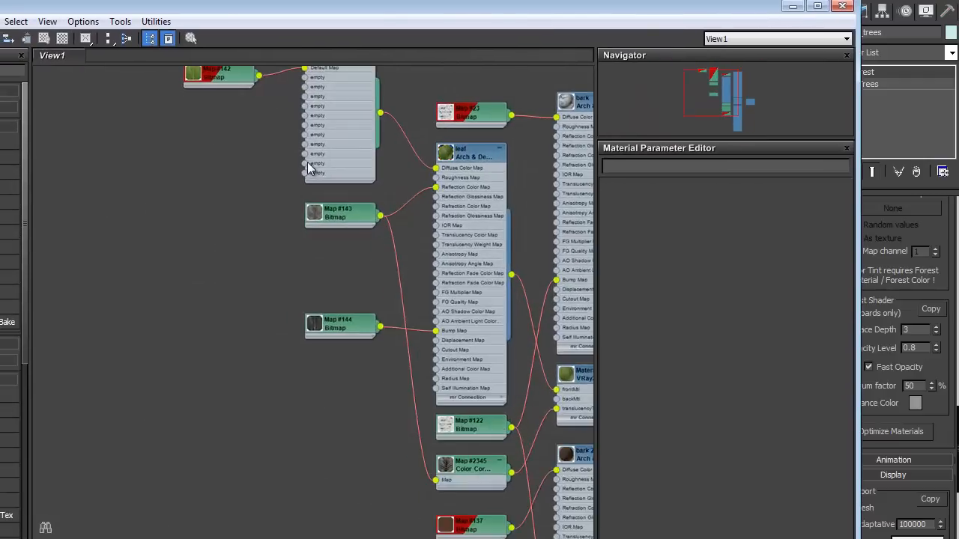
{"action": "scroll", "coordinate": [265, 159], "scroll_direction": "up", "scroll_amount": 2}
{"action": "middle_click_drag", "start_coordinate": [230, 232], "coordinate": [246, 332]}
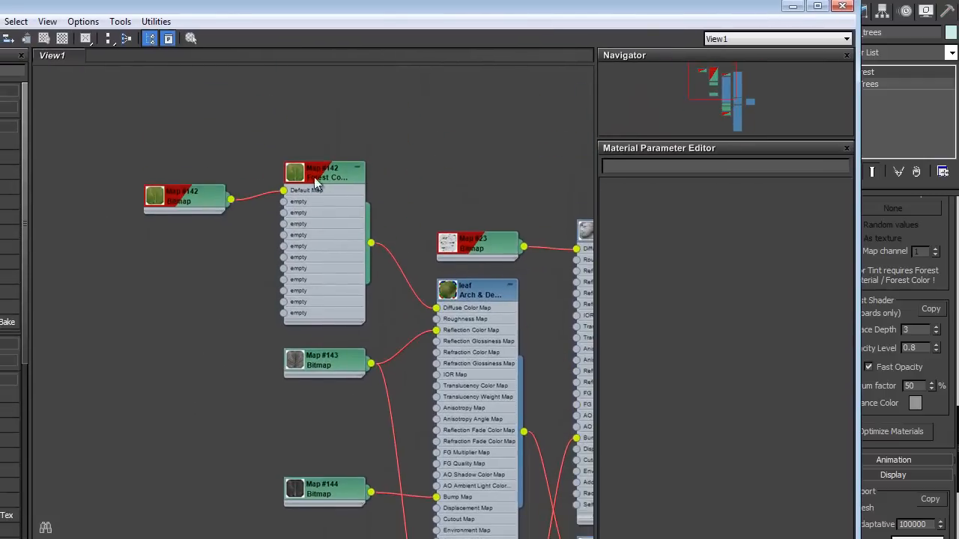
{"action": "mouse_move", "coordinate": [322, 168]}
{"action": "left_mouse_down"}
{"action": "mouse_move", "coordinate": [310, 187]}
{"action": "mouse_move", "coordinate": [308, 177]}
{"action": "left_mouse_up"}
{"action": "left_click_drag", "start_coordinate": [183, 201], "coordinate": [173, 190]}
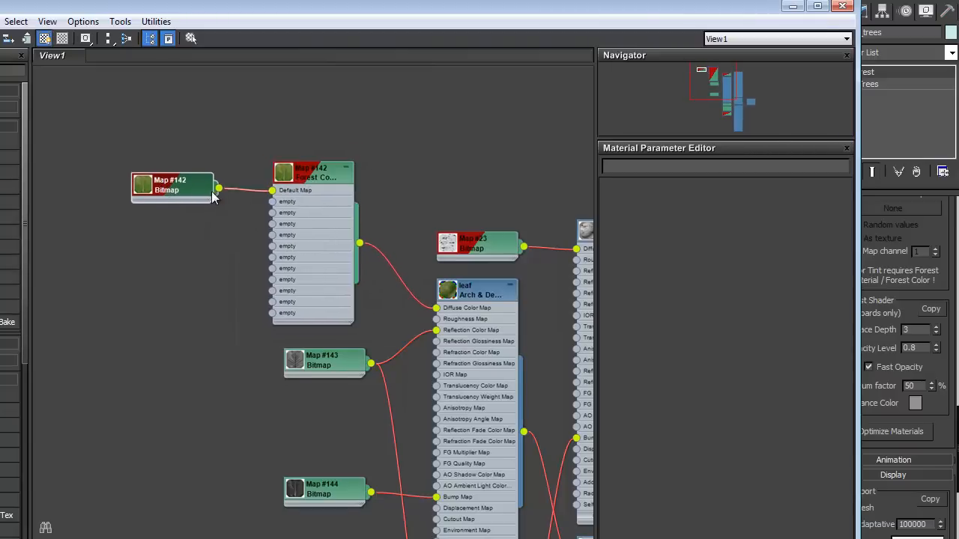
Step: Review the bark 2 material, shifting Map #2345 left and nudging the bark node upward
{"action": "middle_click_drag", "start_coordinate": [262, 244], "coordinate": [210, 150]}
{"action": "middle_click_drag", "start_coordinate": [255, 294], "coordinate": [206, 210]}
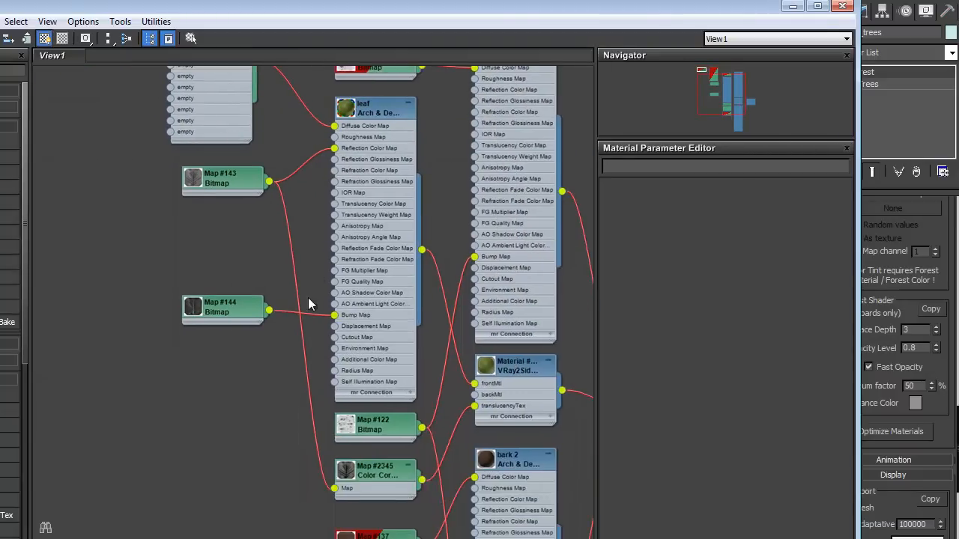
{"action": "middle_click_drag", "start_coordinate": [309, 303], "coordinate": [224, 187]}
{"action": "middle_click_drag", "start_coordinate": [300, 262], "coordinate": [224, 210]}
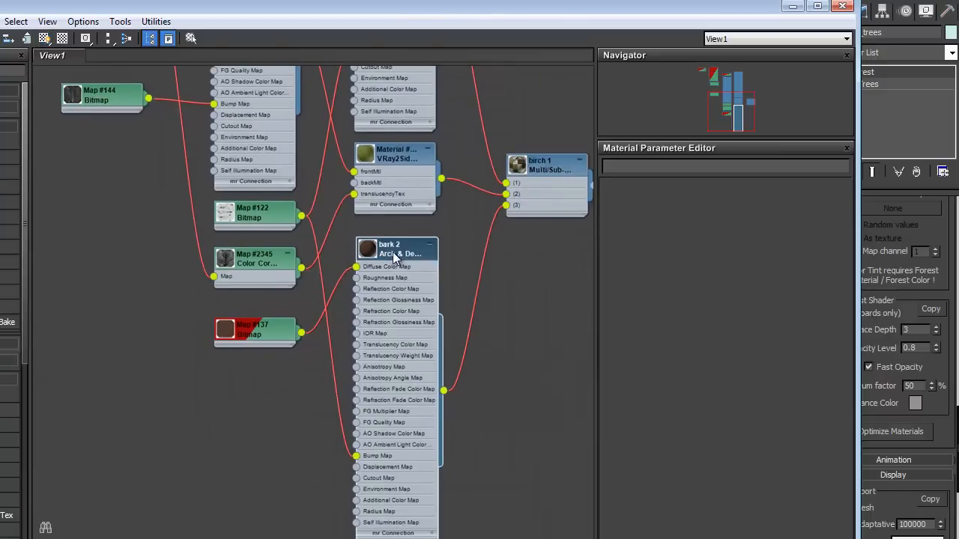
{"action": "left_click_drag", "start_coordinate": [280, 266], "coordinate": [248, 262]}
{"action": "middle_click_drag", "start_coordinate": [288, 262], "coordinate": [278, 373]}
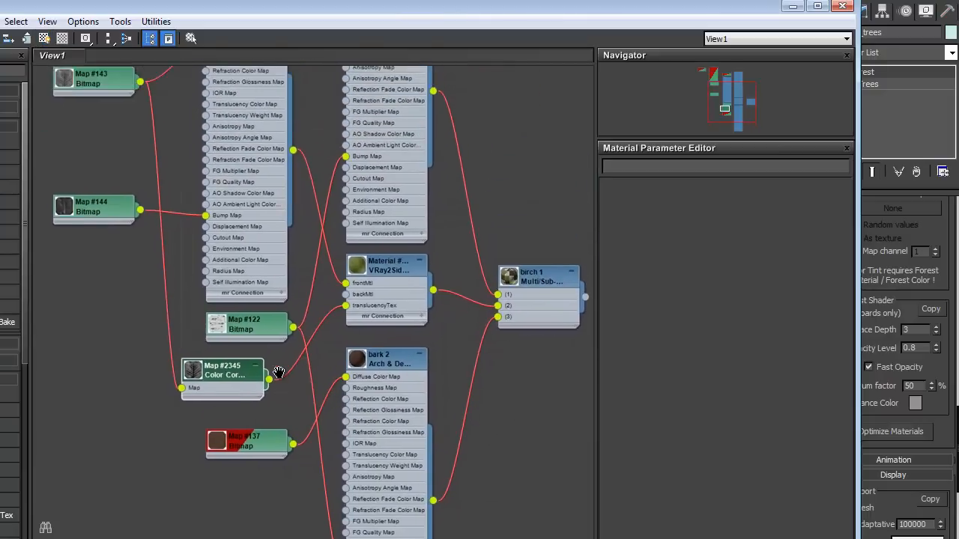
{"action": "middle_click_drag", "start_coordinate": [279, 150], "coordinate": [279, 300]}
{"action": "middle_click_drag", "start_coordinate": [300, 187], "coordinate": [307, 285]}
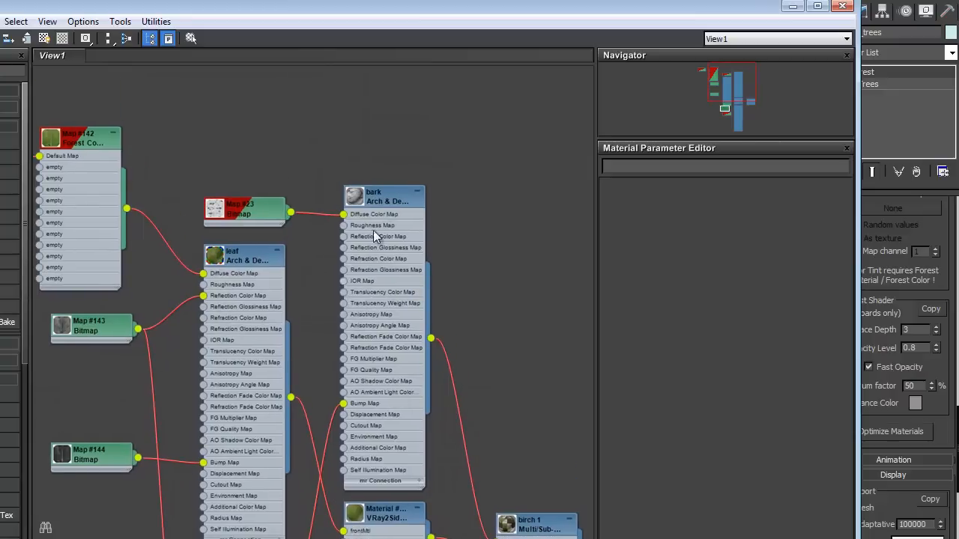
{"action": "left_click_drag", "start_coordinate": [387, 200], "coordinate": [387, 189]}
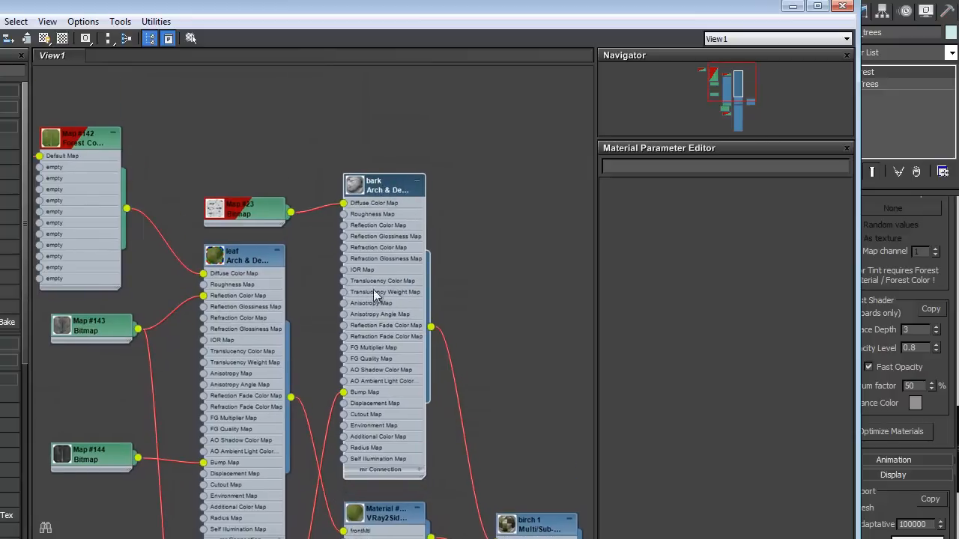
{"action": "middle_click_drag", "start_coordinate": [367, 316], "coordinate": [359, 149]}
{"action": "mouse_move", "coordinate": [315, 299]}
{"action": "middle_mouse_down"}
{"action": "mouse_move", "coordinate": [330, 195]}
{"action": "mouse_move", "coordinate": [285, 314]}
{"action": "mouse_move", "coordinate": [274, 158]}
{"action": "mouse_move", "coordinate": [225, 187]}
{"action": "middle_mouse_up"}
{"action": "middle_click_drag", "start_coordinate": [270, 225], "coordinate": [217, 352]}
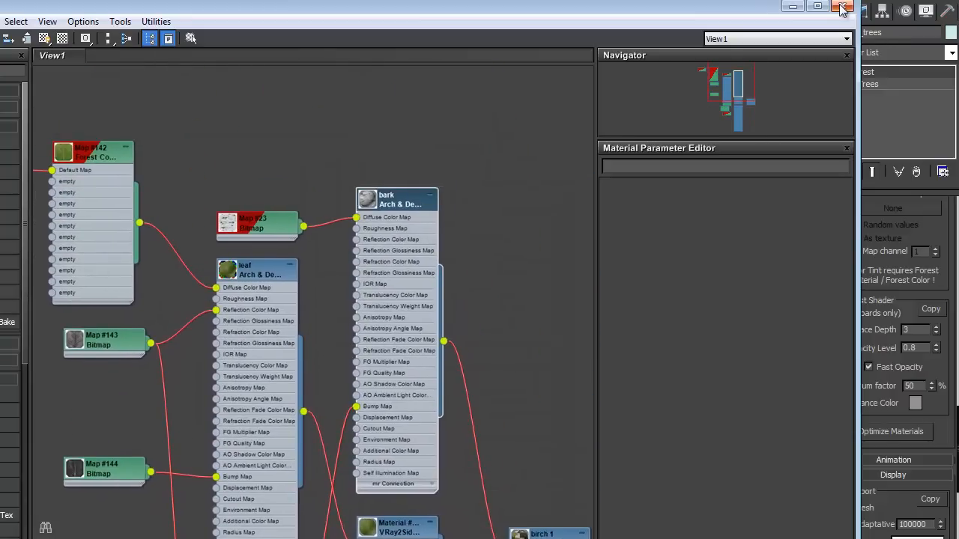
Step: Close the material editor and orbit in close to the birch tree row
{"action": "left_click", "coordinate": [844, 7]}
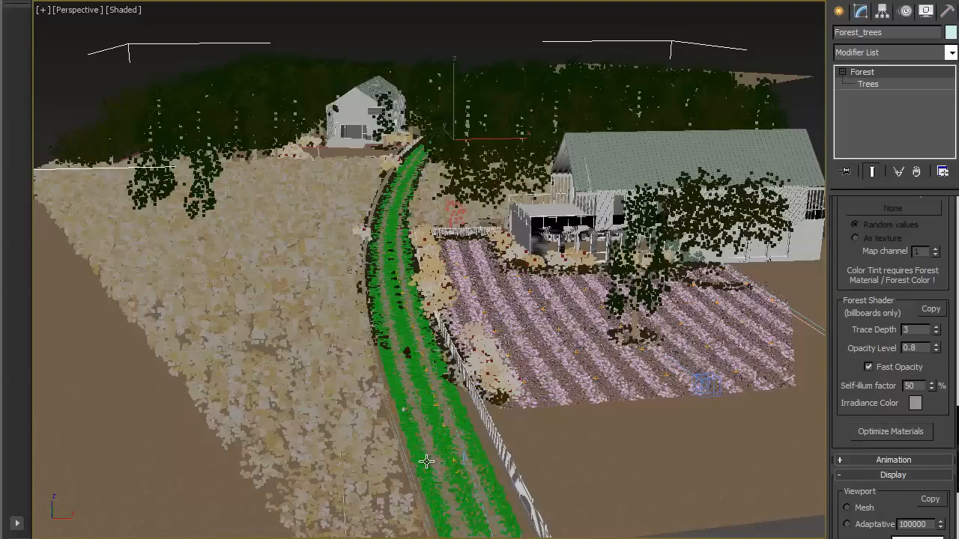
{"action": "mouse_move", "coordinate": [425, 461]}
{"action": "middle_mouse_down", "text": "alt"}
{"action": "mouse_move", "coordinate": [397, 442]}
{"action": "mouse_move", "coordinate": [286, 433]}
{"action": "middle_mouse_up", "text": "alt"}
{"action": "scroll", "coordinate": [286, 433], "scroll_direction": "down", "scroll_amount": 2}
{"action": "scroll", "coordinate": [217, 442], "scroll_direction": "up", "scroll_amount": 3}
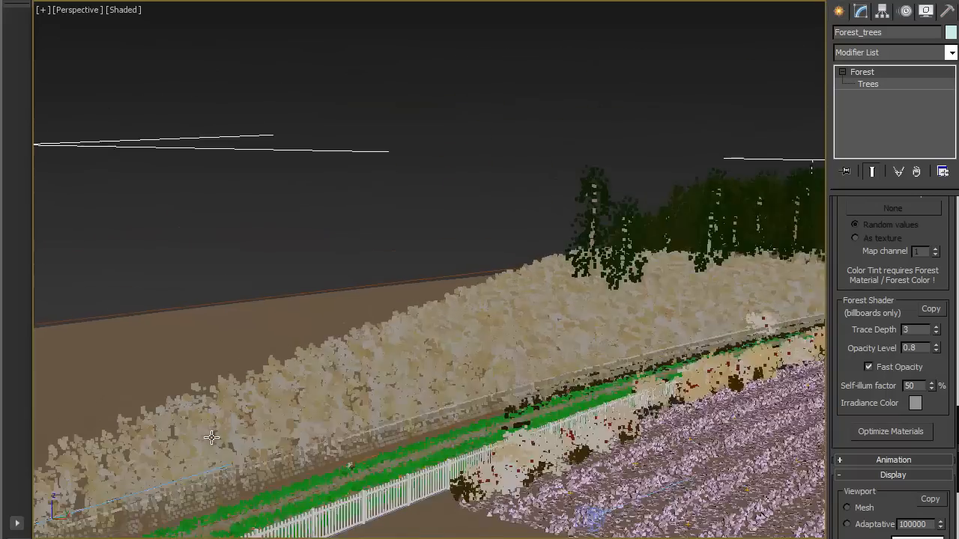
{"action": "mouse_move", "coordinate": [218, 438]}
{"action": "middle_mouse_down"}
{"action": "mouse_move", "coordinate": [242, 429]}
{"action": "mouse_move", "coordinate": [285, 337]}
{"action": "middle_mouse_up"}
{"action": "scroll", "coordinate": [494, 435], "scroll_direction": "up", "scroll_amount": 3}
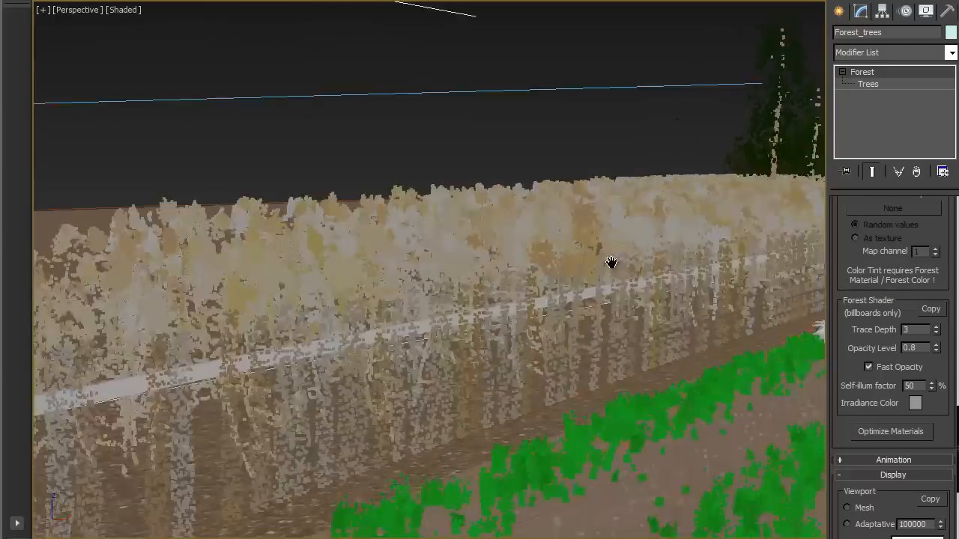
{"action": "mouse_move", "coordinate": [637, 247]}
{"action": "middle_mouse_down"}
{"action": "mouse_move", "coordinate": [678, 239]}
{"action": "mouse_move", "coordinate": [678, 300]}
{"action": "middle_mouse_up"}
Step: Select the Forest_fnce fence-line forest, frame it, and reopen the Slate Material Editor
{"action": "left_click", "coordinate": [452, 310]}
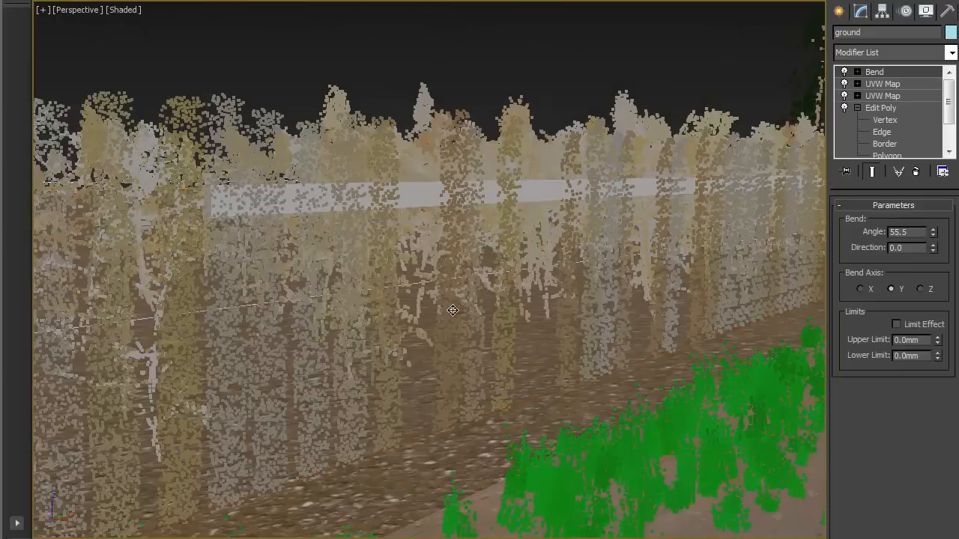
{"action": "left_click", "coordinate": [453, 310]}
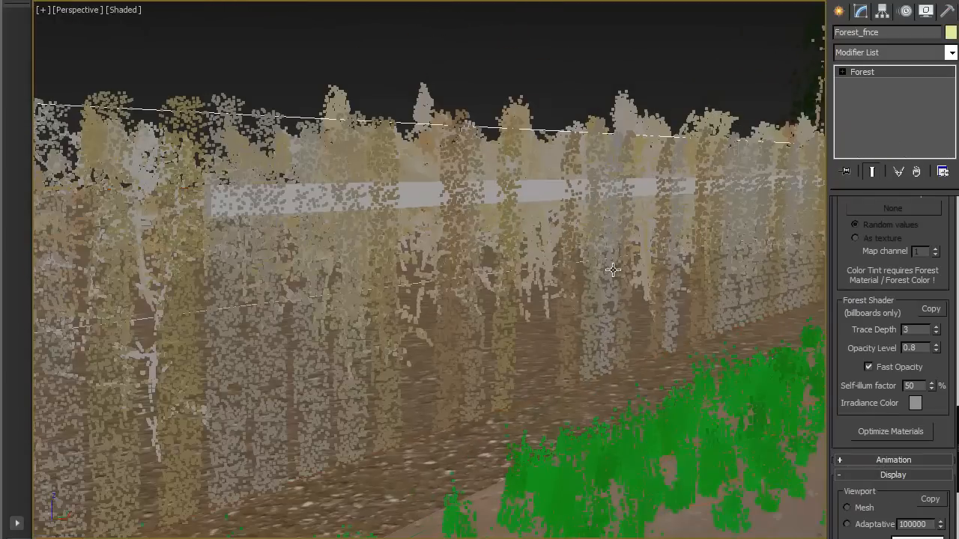
{"action": "key", "text": "z"}
{"action": "scroll", "coordinate": [612, 270], "scroll_direction": "down", "scroll_amount": 3}
{"action": "middle_click_drag", "start_coordinate": [592, 298], "coordinate": [741, 334], "text": "alt"}
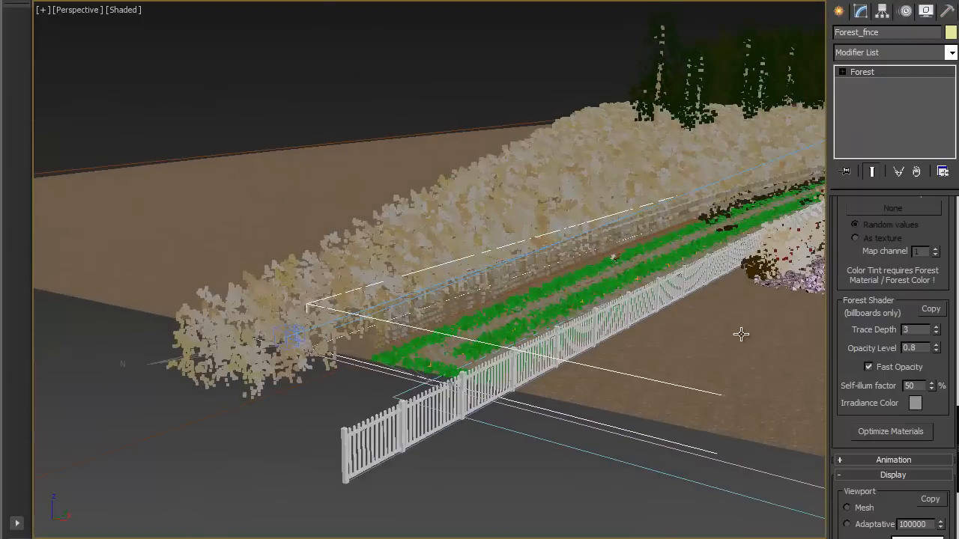
{"action": "key", "text": "m"}
{"action": "middle_click_drag", "start_coordinate": [450, 322], "coordinate": [435, 442]}
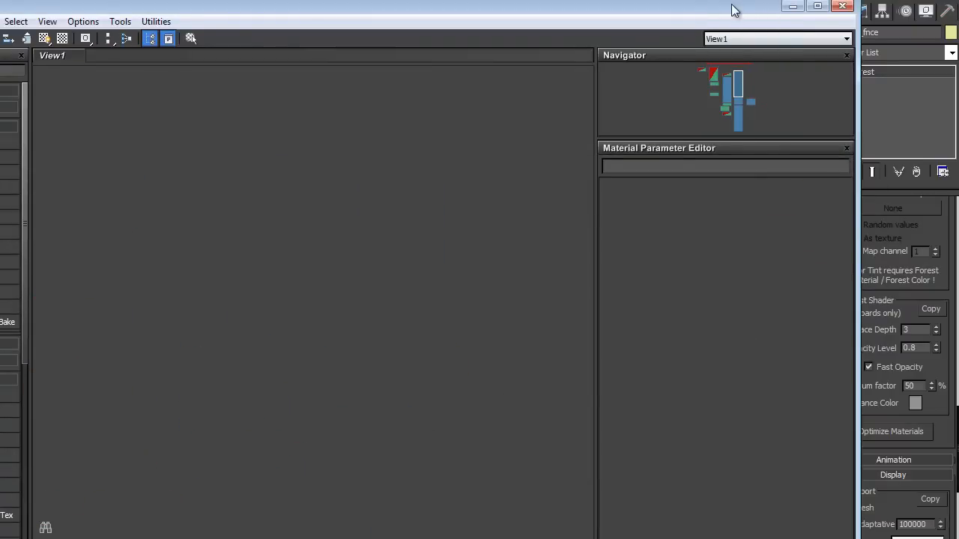
Step: Load plank1's material into Slate as an Instance and tidy its bitmap and color correction nodes
{"action": "left_click_drag", "start_coordinate": [750, 15], "coordinate": [720, 13]}
{"action": "scroll", "coordinate": [884, 247], "scroll_direction": "up", "scroll_amount": 5}
{"action": "scroll", "coordinate": [881, 405], "scroll_direction": "up", "scroll_amount": 5}
{"action": "scroll", "coordinate": [879, 418], "scroll_direction": "up", "scroll_amount": 5}
{"action": "scroll", "coordinate": [888, 416], "scroll_direction": "up", "scroll_amount": 5}
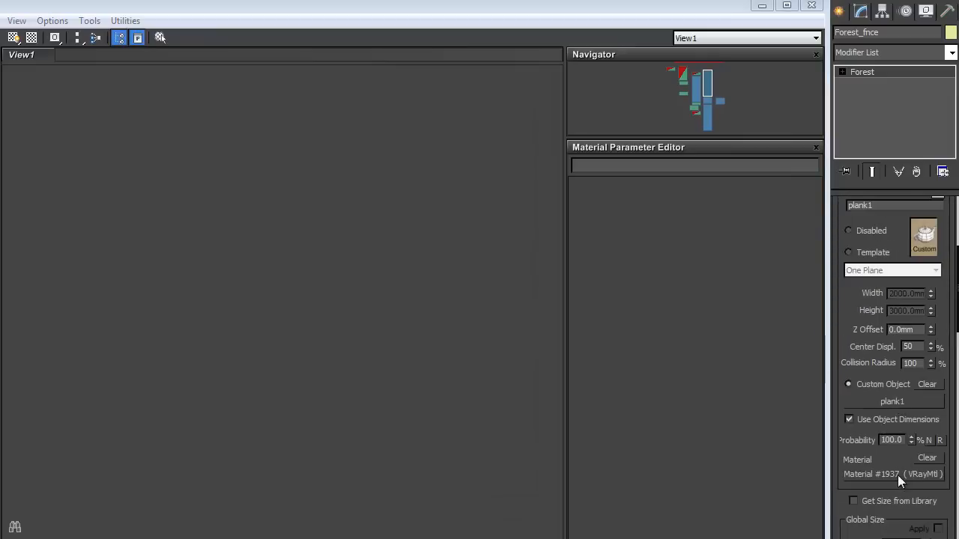
{"action": "left_click_drag", "start_coordinate": [891, 474], "coordinate": [359, 287]}
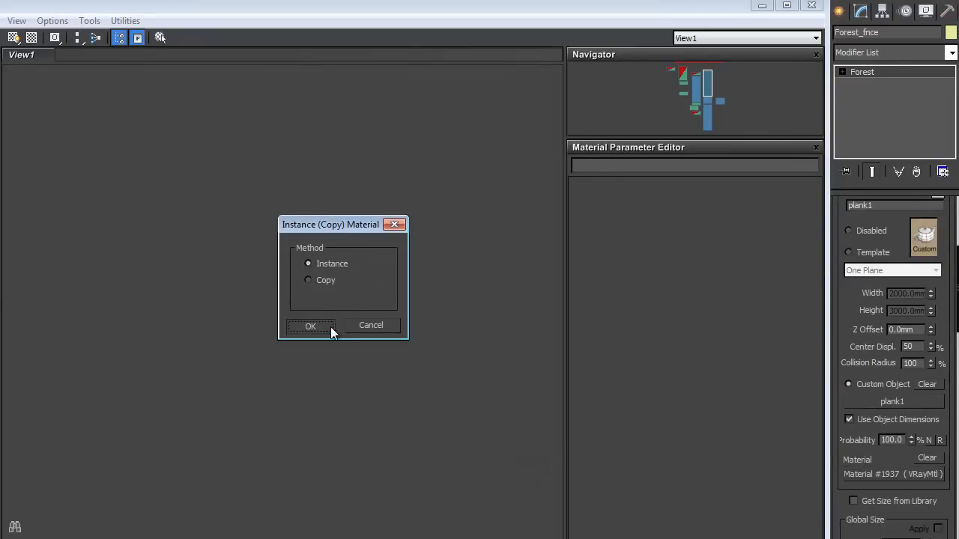
{"action": "left_click", "coordinate": [310, 325]}
{"action": "scroll", "coordinate": [354, 271], "scroll_direction": "up", "scroll_amount": 2}
{"action": "left_click_drag", "start_coordinate": [354, 272], "coordinate": [343, 260]}
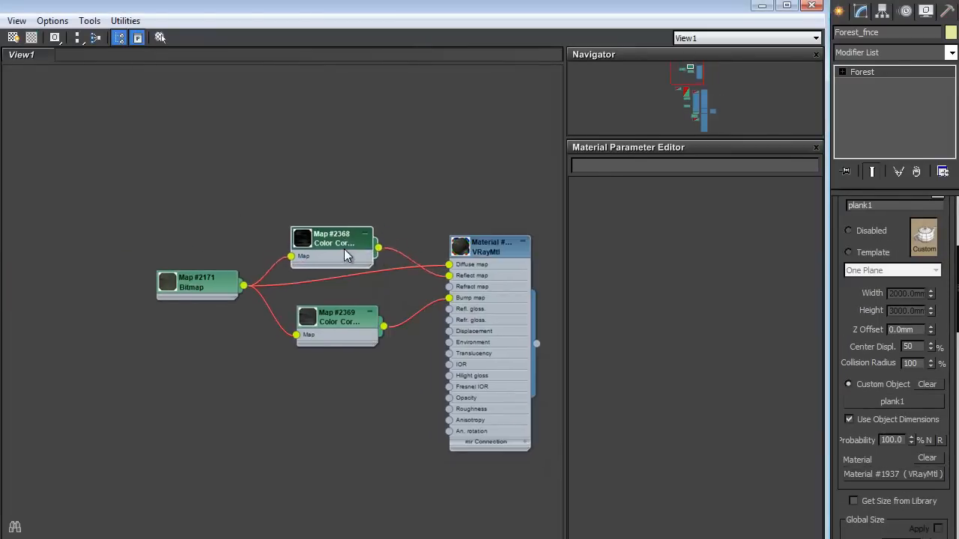
{"action": "left_click_drag", "start_coordinate": [196, 282], "coordinate": [196, 213]}
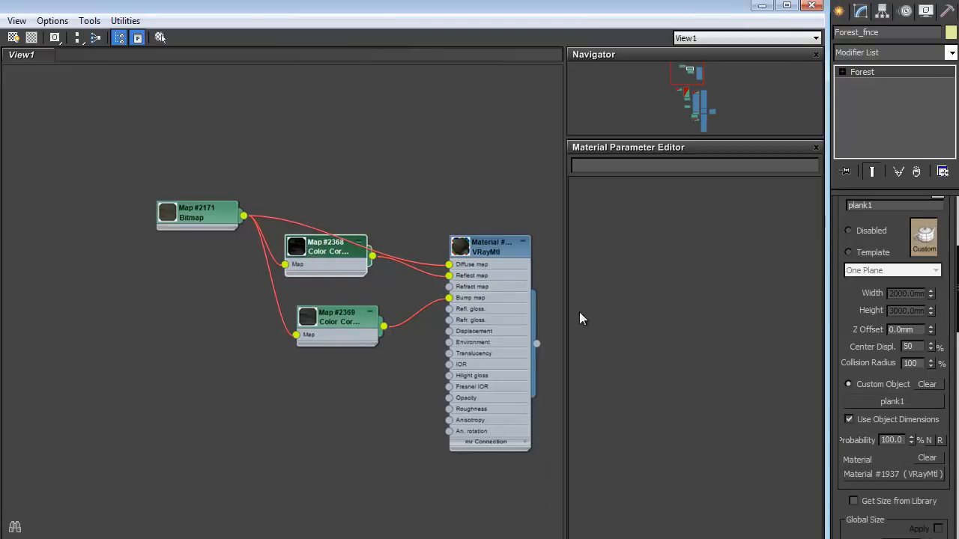
{"action": "scroll", "coordinate": [862, 352], "scroll_direction": "down", "scroll_amount": 4}
{"action": "scroll", "coordinate": [885, 396], "scroll_direction": "down", "scroll_amount": 4}
{"action": "scroll", "coordinate": [885, 406], "scroll_direction": "down", "scroll_amount": 4}
{"action": "scroll", "coordinate": [885, 406], "scroll_direction": "down", "scroll_amount": 2}
{"action": "scroll", "coordinate": [903, 464], "scroll_direction": "down", "scroll_amount": 2}
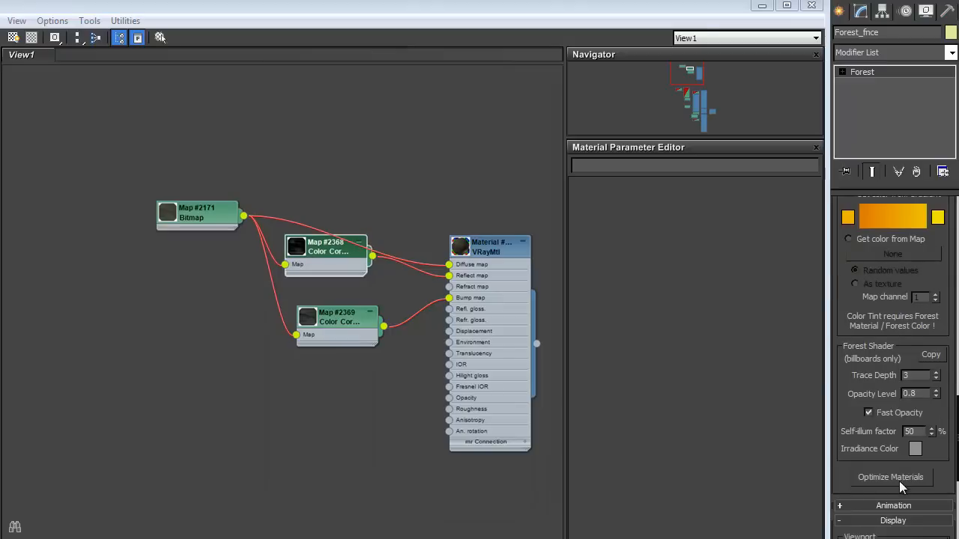
Step: Run the Material Optimizer on the fence material, confirming the MAXScript prompt
{"action": "left_click", "coordinate": [899, 481]}
{"action": "left_click_drag", "start_coordinate": [449, 153], "coordinate": [515, 141]}
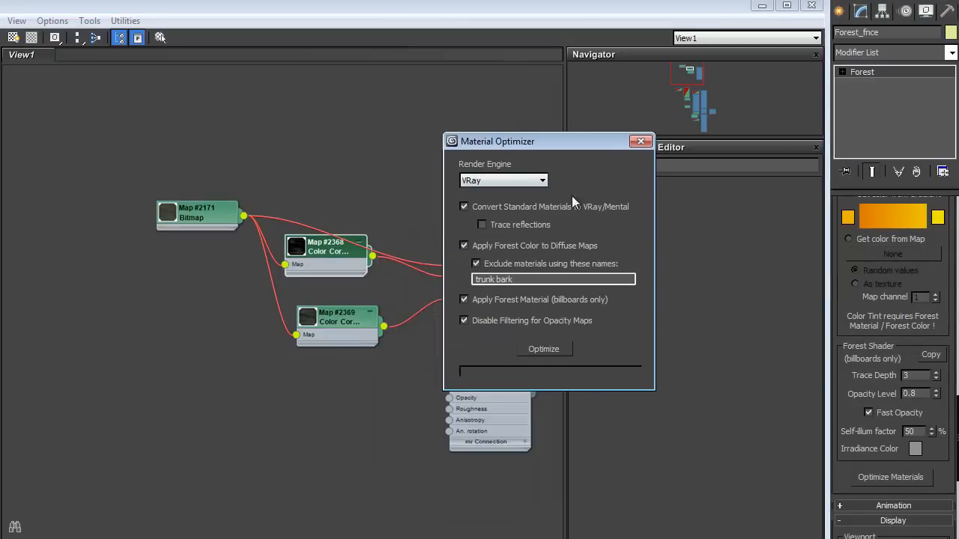
{"action": "left_click", "coordinate": [543, 349]}
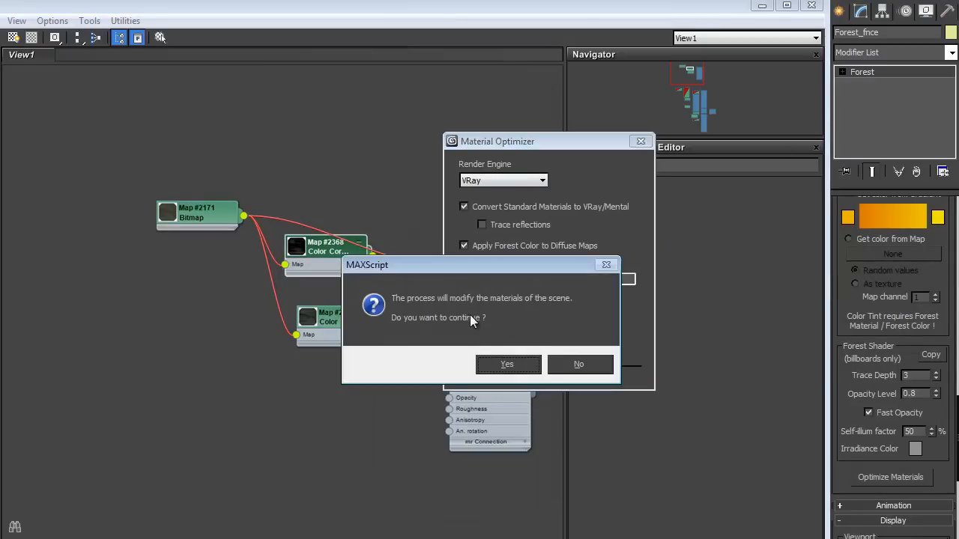
{"action": "left_click", "coordinate": [504, 364]}
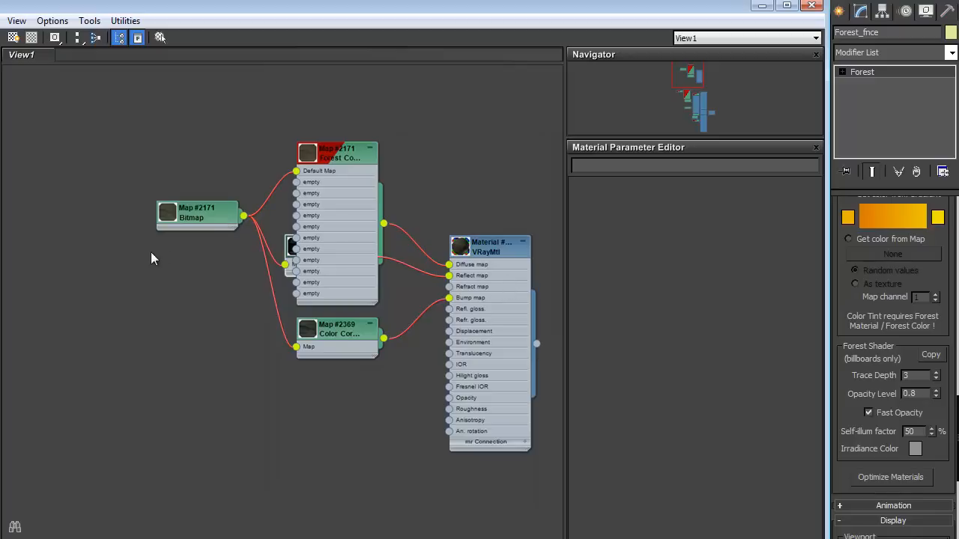
{"action": "left_click_drag", "start_coordinate": [445, 6], "coordinate": [391, 86]}
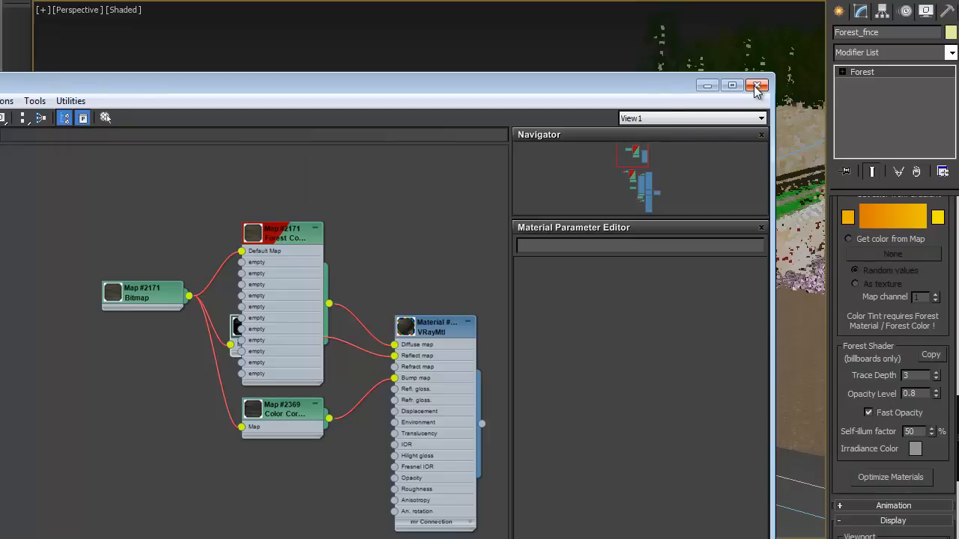
Step: Close the editor and optimizer, then select the Forest004 bush scatter
{"action": "left_click", "coordinate": [756, 86]}
{"action": "left_click_drag", "start_coordinate": [522, 144], "coordinate": [487, 147]}
{"action": "left_click", "coordinate": [555, 144]}
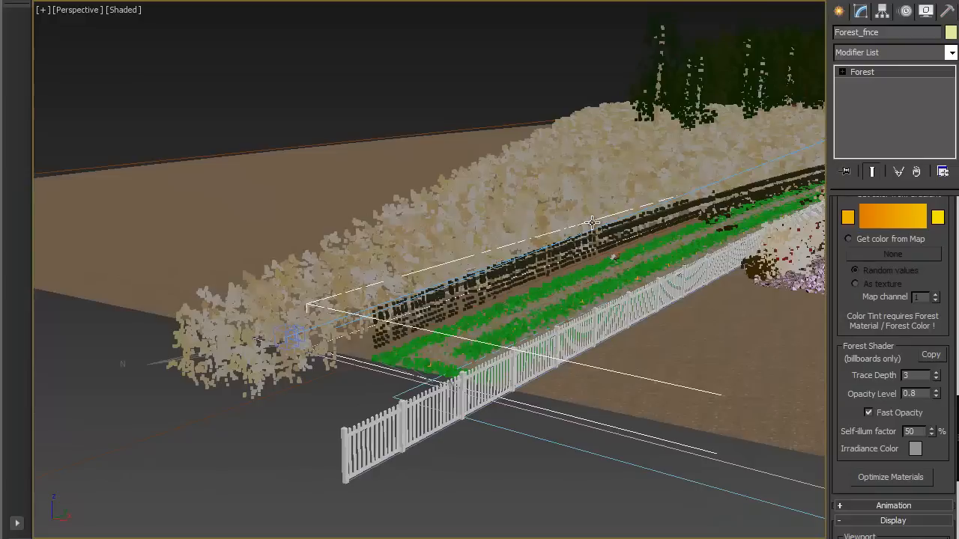
{"action": "left_click", "coordinate": [782, 238]}
{"action": "left_click", "coordinate": [782, 239]}
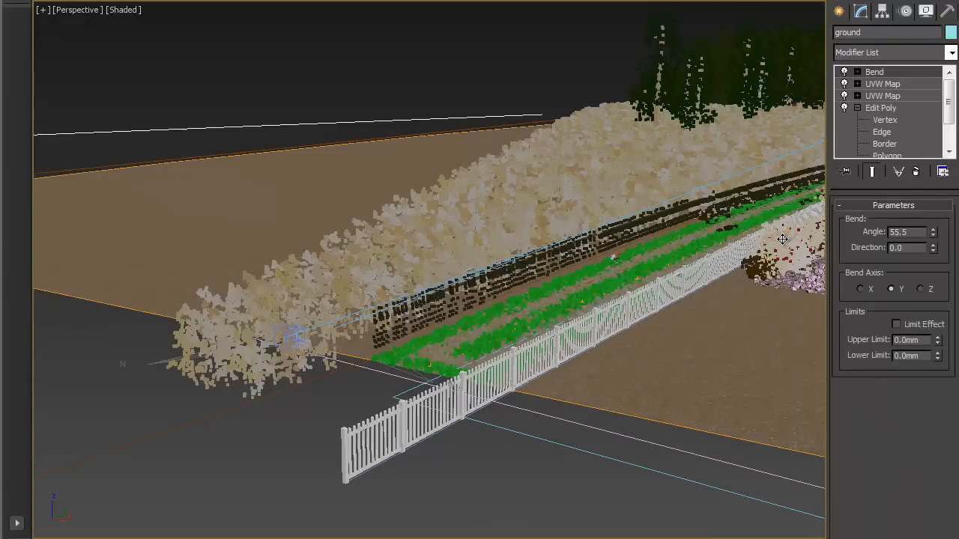
{"action": "left_click", "coordinate": [782, 238]}
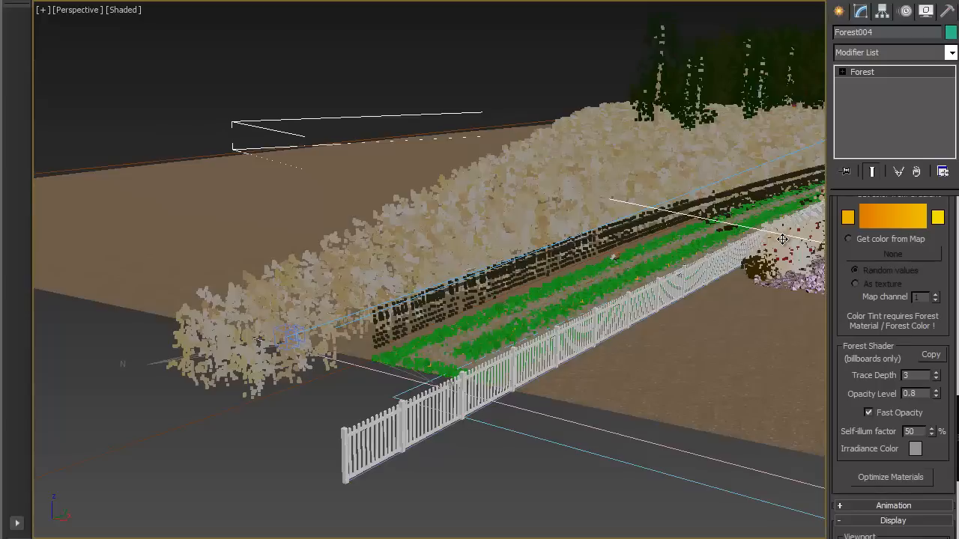
{"action": "scroll", "coordinate": [837, 337], "scroll_direction": "up", "scroll_amount": 3}
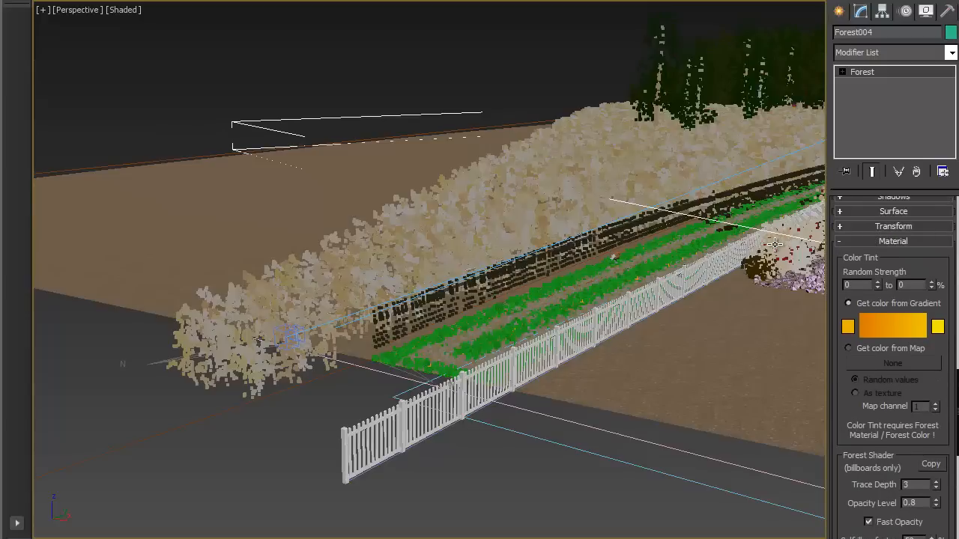
{"action": "scroll", "coordinate": [850, 263], "scroll_direction": "up", "scroll_amount": 3}
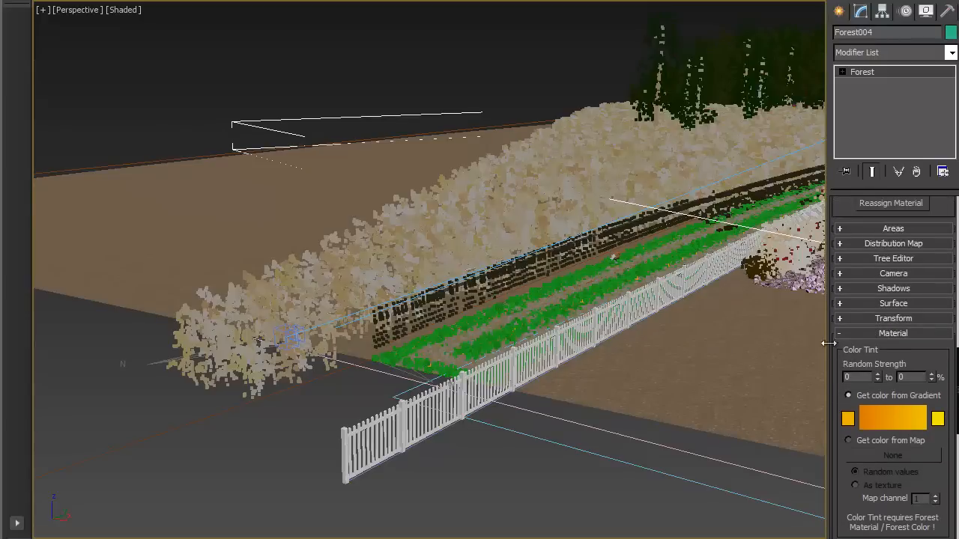
{"action": "scroll", "coordinate": [862, 314], "scroll_direction": "up", "scroll_amount": 3}
{"action": "scroll", "coordinate": [861, 315], "scroll_direction": "up", "scroll_amount": 3}
{"action": "scroll", "coordinate": [865, 315], "scroll_direction": "up", "scroll_amount": 3}
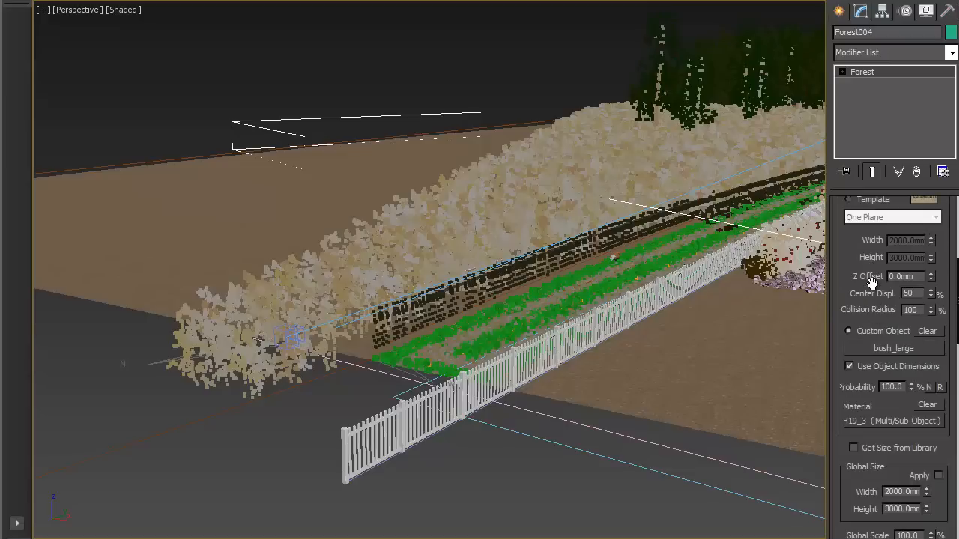
{"action": "scroll", "coordinate": [871, 281], "scroll_direction": "up", "scroll_amount": 3}
{"action": "scroll", "coordinate": [869, 300], "scroll_direction": "up", "scroll_amount": 3}
{"action": "scroll", "coordinate": [865, 338], "scroll_direction": "up", "scroll_amount": 2}
{"action": "scroll", "coordinate": [858, 412], "scroll_direction": "up", "scroll_amount": 3}
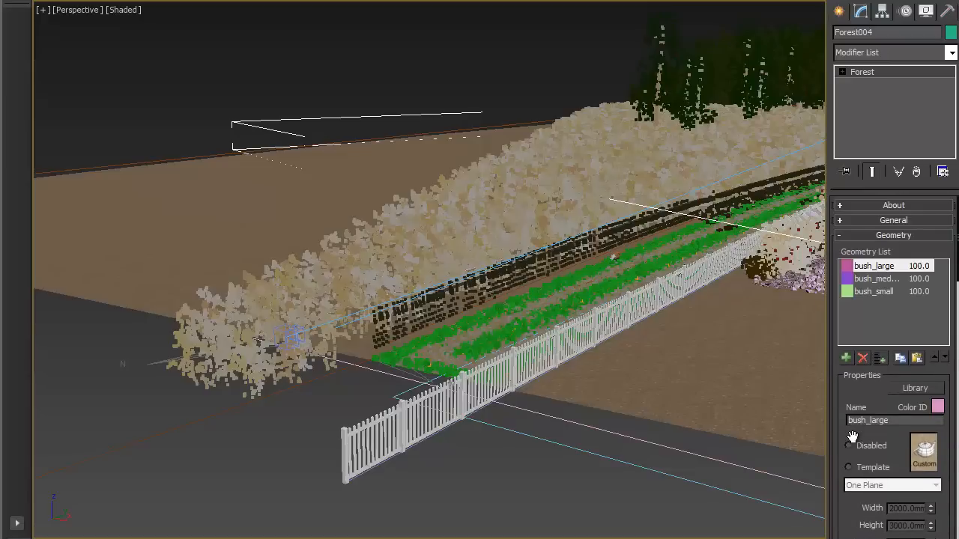
{"action": "scroll", "coordinate": [852, 437], "scroll_direction": "down", "scroll_amount": 2}
{"action": "scroll", "coordinate": [877, 247], "scroll_direction": "up", "scroll_amount": 2}
{"action": "left_click", "coordinate": [890, 236]}
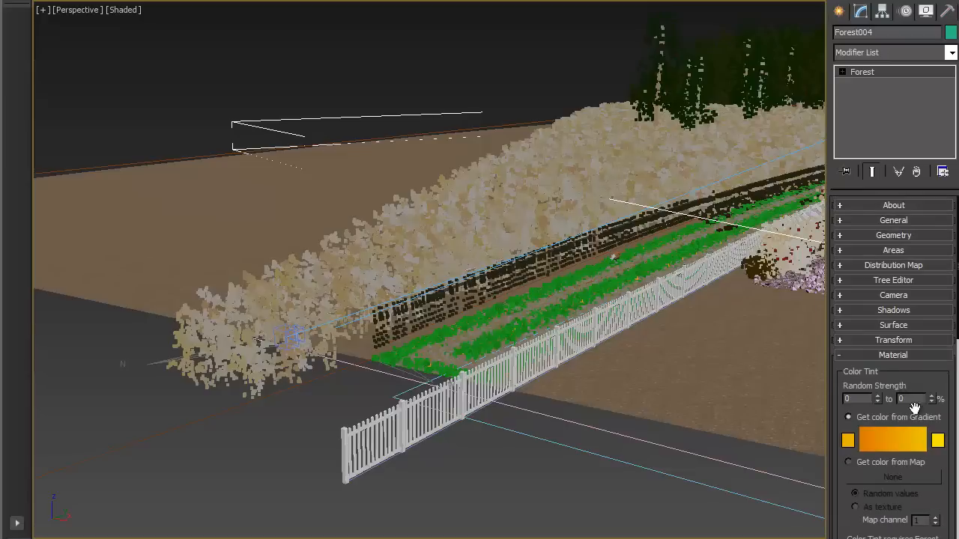
{"action": "scroll", "coordinate": [911, 475], "scroll_direction": "down", "scroll_amount": 3}
{"action": "scroll", "coordinate": [892, 412], "scroll_direction": "down", "scroll_amount": 3}
{"action": "scroll", "coordinate": [876, 337], "scroll_direction": "down", "scroll_amount": 2}
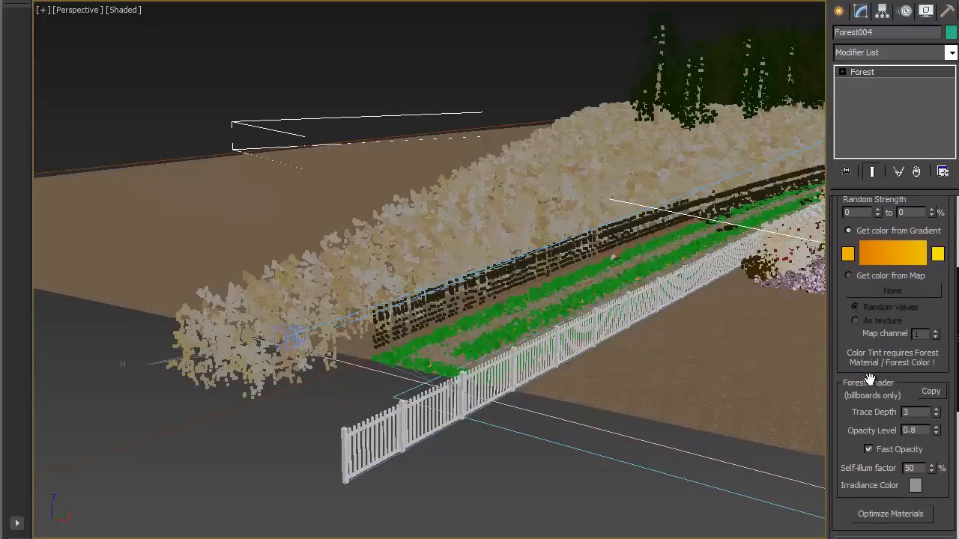
Step: Optimize Forest004's materials for VRay, confirm the changes and close the optimizer
{"action": "left_click", "coordinate": [886, 517]}
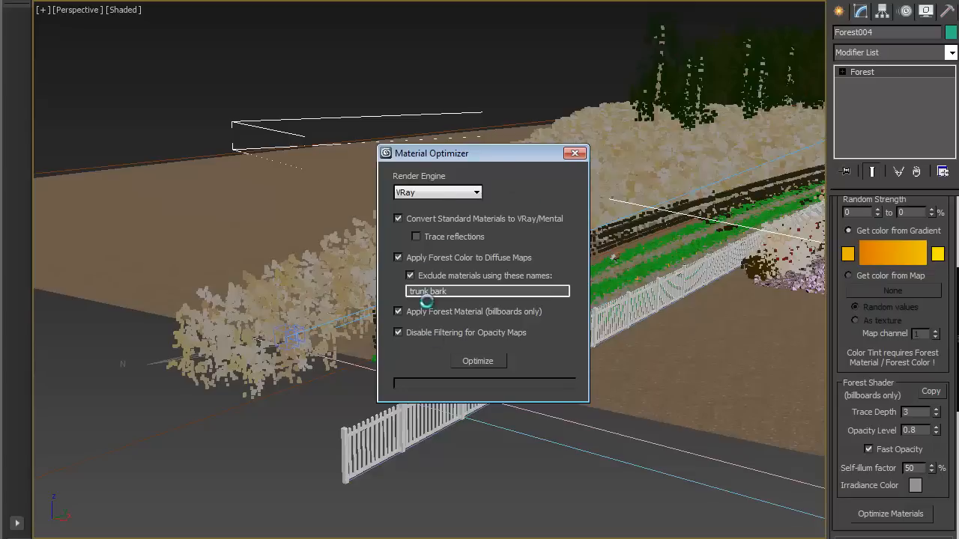
{"action": "left_click", "coordinate": [478, 361]}
{"action": "left_click", "coordinate": [509, 360]}
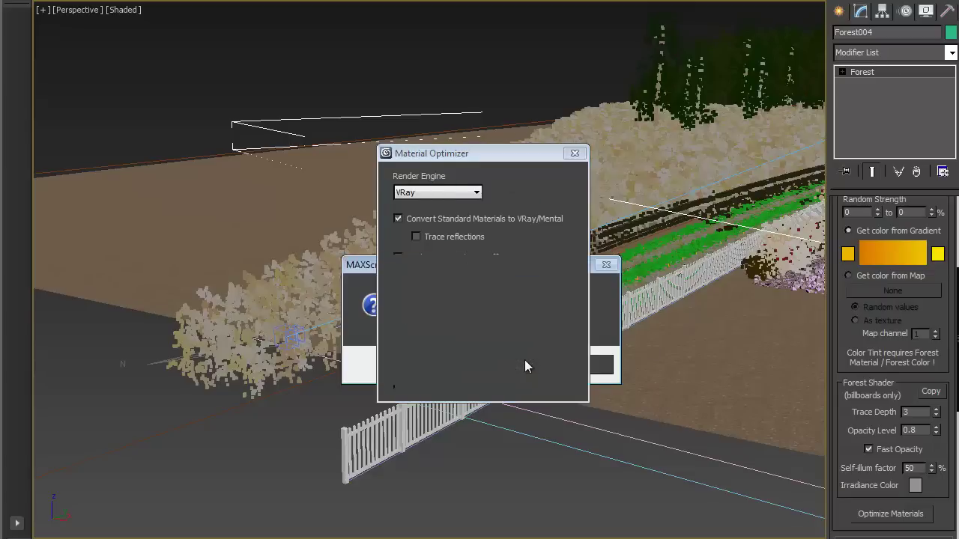
{"action": "left_click", "coordinate": [574, 153]}
{"action": "scroll", "coordinate": [731, 315], "scroll_direction": "down", "scroll_amount": 5}
Step: Orbit the view across the whole scene toward the fence
{"action": "mouse_move", "coordinate": [599, 324]}
{"action": "middle_mouse_down", "text": "alt"}
{"action": "mouse_move", "coordinate": [674, 322]}
{"action": "mouse_move", "coordinate": [454, 305]}
{"action": "middle_mouse_up", "text": "alt"}
{"action": "scroll", "coordinate": [453, 306], "scroll_direction": "up", "scroll_amount": 3}
{"action": "scroll", "coordinate": [454, 306], "scroll_direction": "up", "scroll_amount": 2}
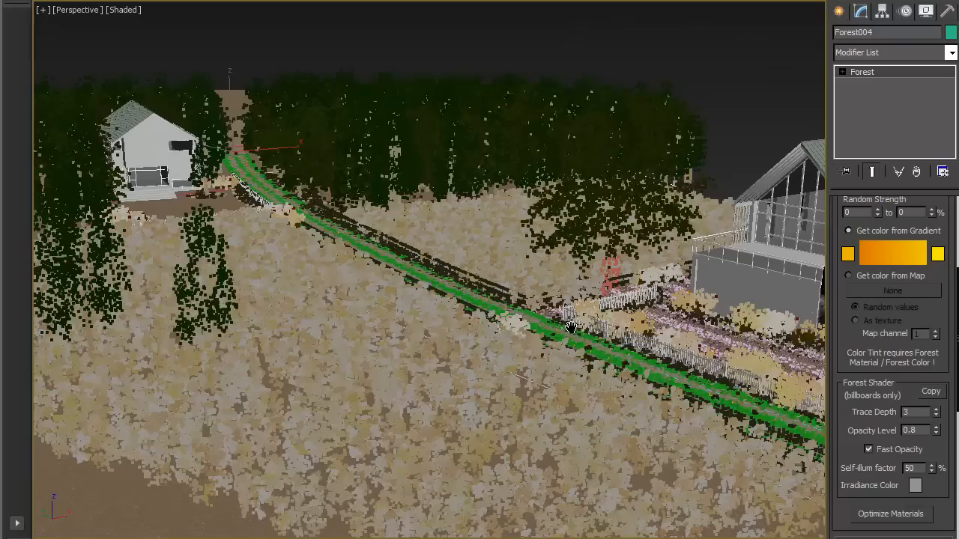
{"action": "scroll", "coordinate": [453, 306], "scroll_direction": "up", "scroll_amount": 2}
{"action": "scroll", "coordinate": [453, 305], "scroll_direction": "up", "scroll_amount": 2}
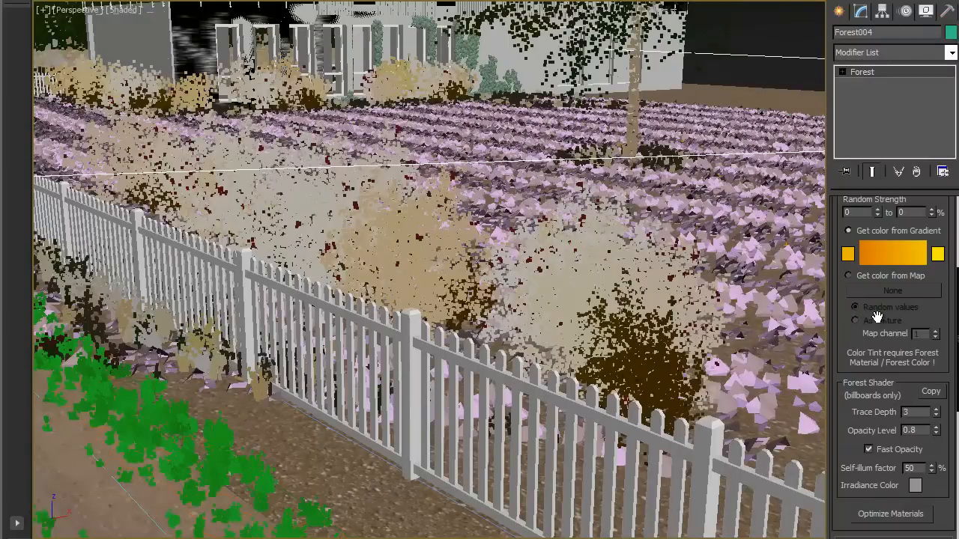
{"action": "scroll", "coordinate": [862, 314], "scroll_direction": "up", "scroll_amount": 3}
{"action": "scroll", "coordinate": [892, 411], "scroll_direction": "down", "scroll_amount": 1}
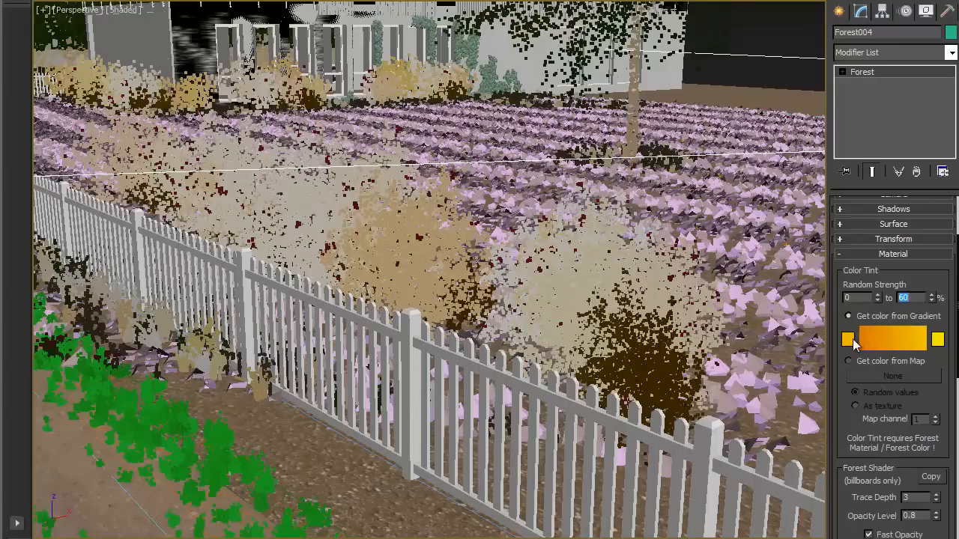
Step: Set Forest004's first tint colour to dark green
{"action": "left_click", "coordinate": [848, 340]}
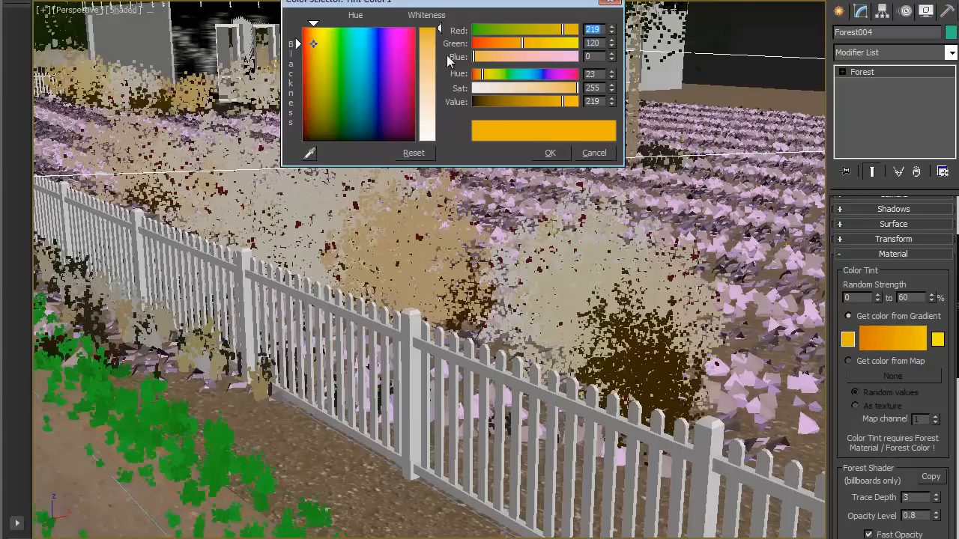
{"action": "left_click_drag", "start_coordinate": [313, 44], "coordinate": [338, 88]}
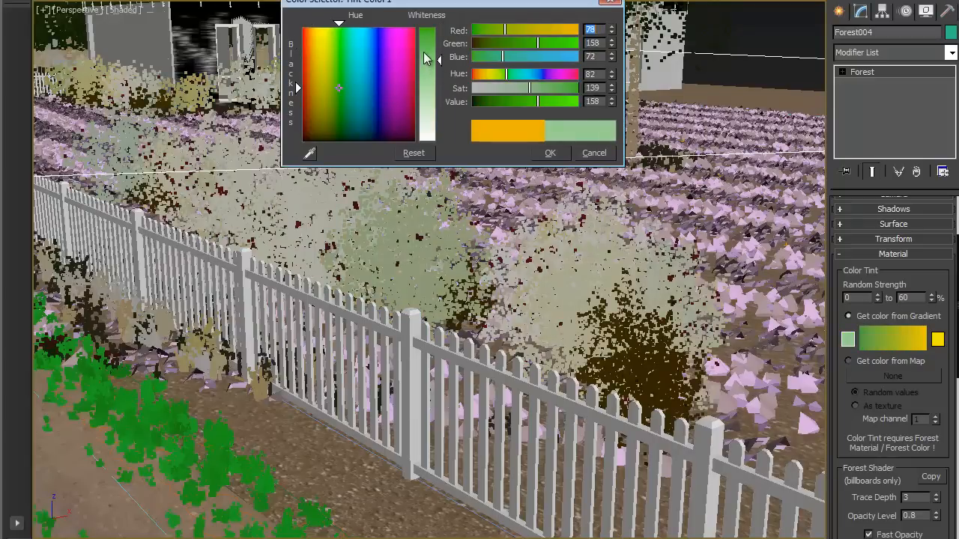
{"action": "mouse_move", "coordinate": [534, 102]}
{"action": "left_mouse_down"}
{"action": "mouse_move", "coordinate": [500, 102]}
{"action": "mouse_move", "coordinate": [538, 87]}
{"action": "left_mouse_up"}
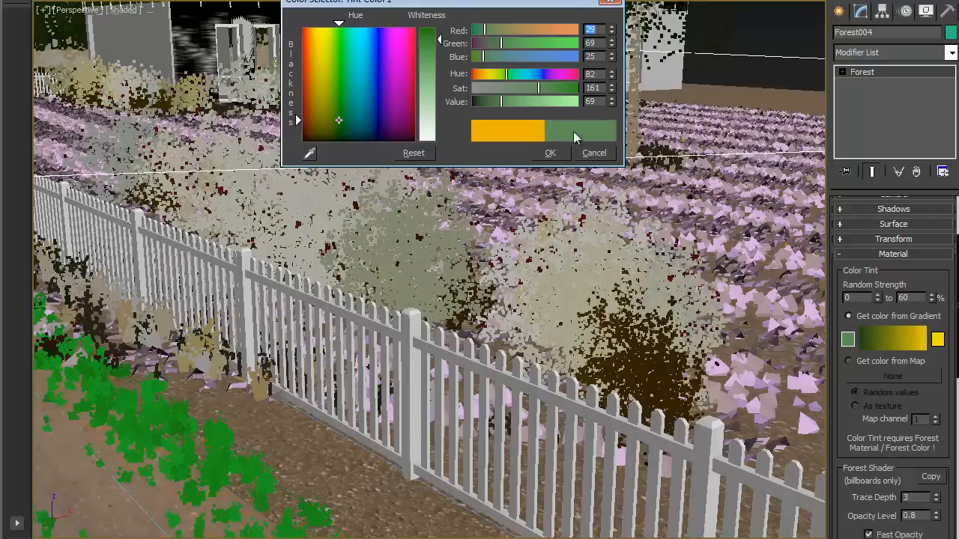
{"action": "left_click", "coordinate": [550, 153]}
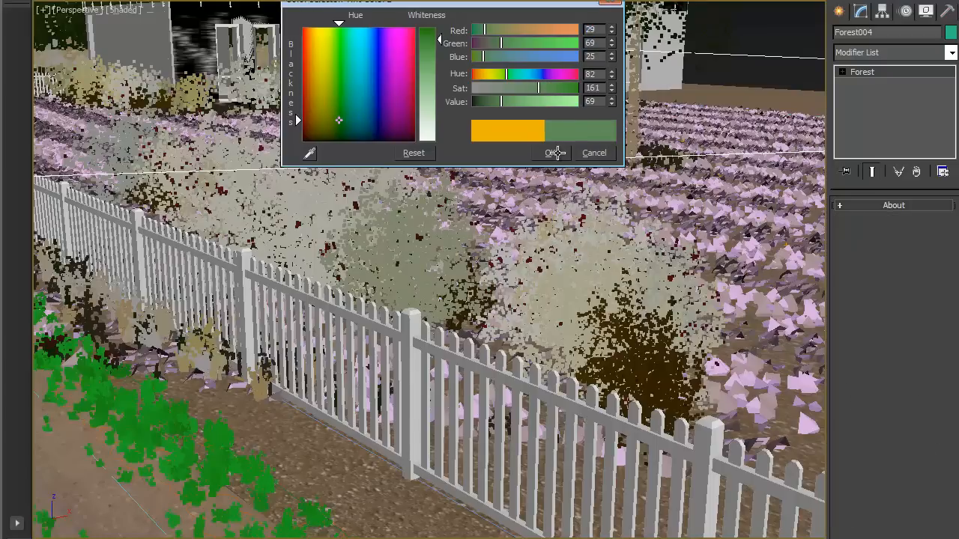
Step: Select Forest005 and make its second tint colour a desaturated dark green
{"action": "left_click", "coordinate": [811, 275]}
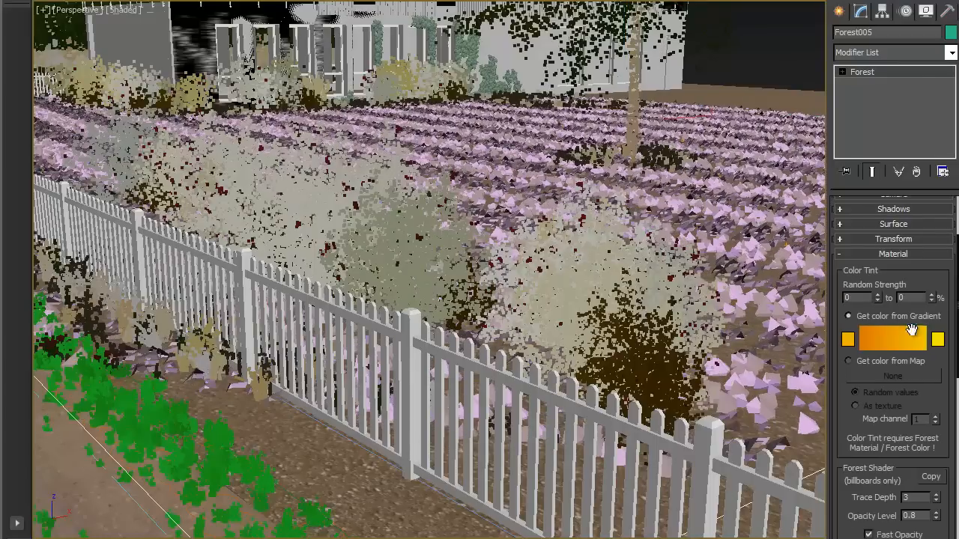
{"action": "left_click", "coordinate": [937, 341]}
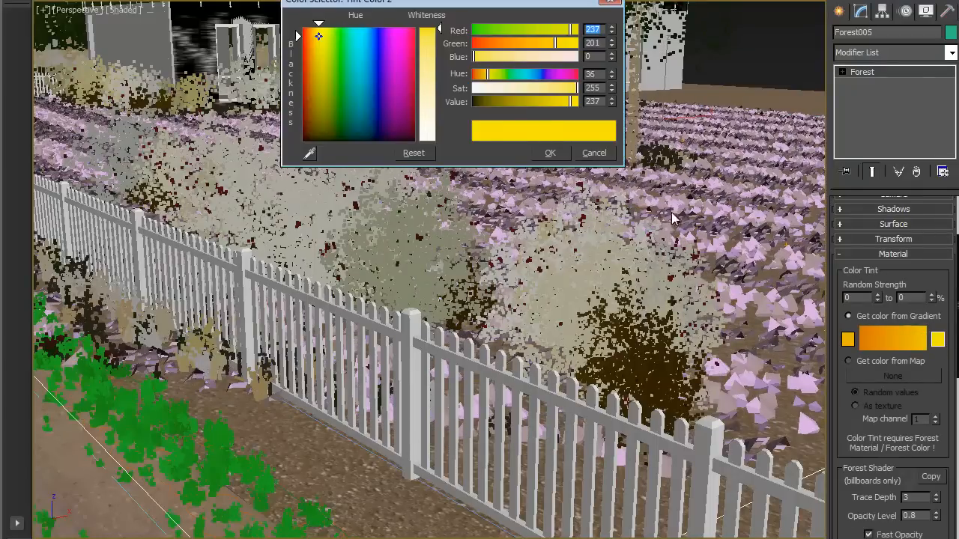
{"action": "left_click_drag", "start_coordinate": [572, 30], "coordinate": [506, 28]}
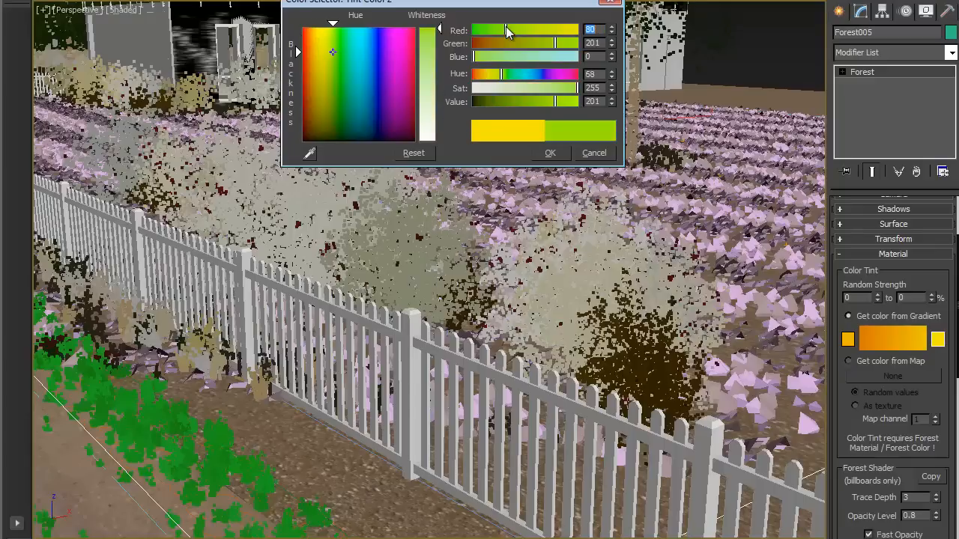
{"action": "left_click_drag", "start_coordinate": [554, 102], "coordinate": [509, 102]}
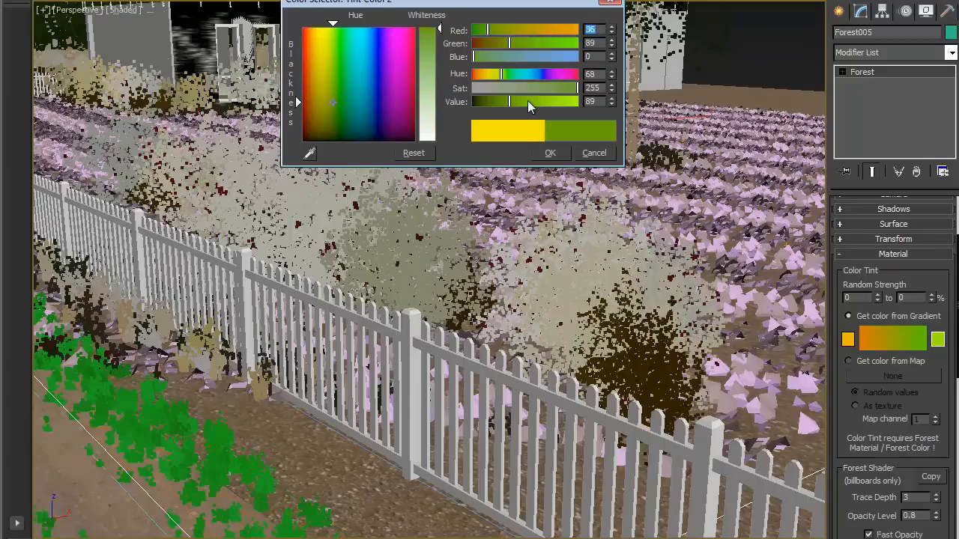
{"action": "left_click_drag", "start_coordinate": [576, 89], "coordinate": [566, 88]}
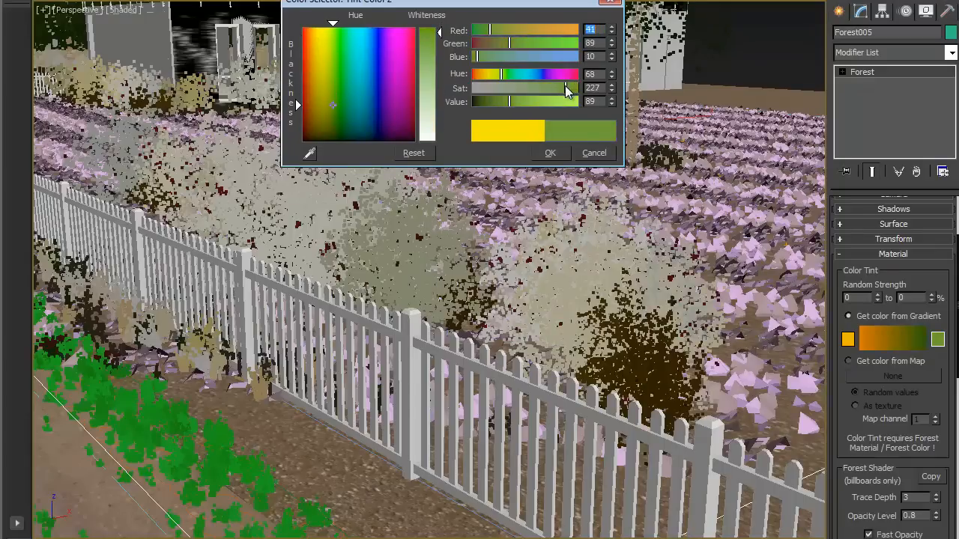
{"action": "key", "text": "Return"}
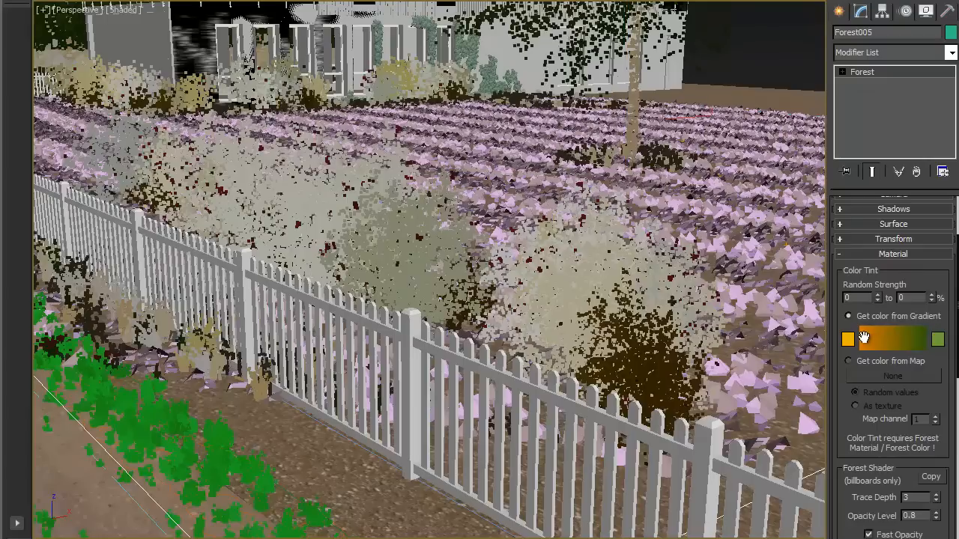
Step: Set Forest005's first tint colour to a warm olive yellow
{"action": "left_click", "coordinate": [847, 340]}
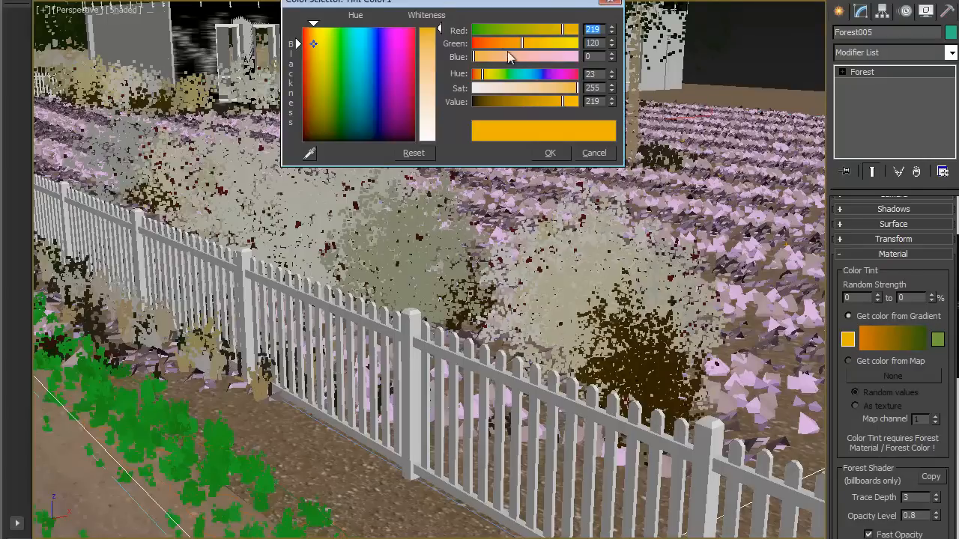
{"action": "left_click_drag", "start_coordinate": [555, 30], "coordinate": [508, 31]}
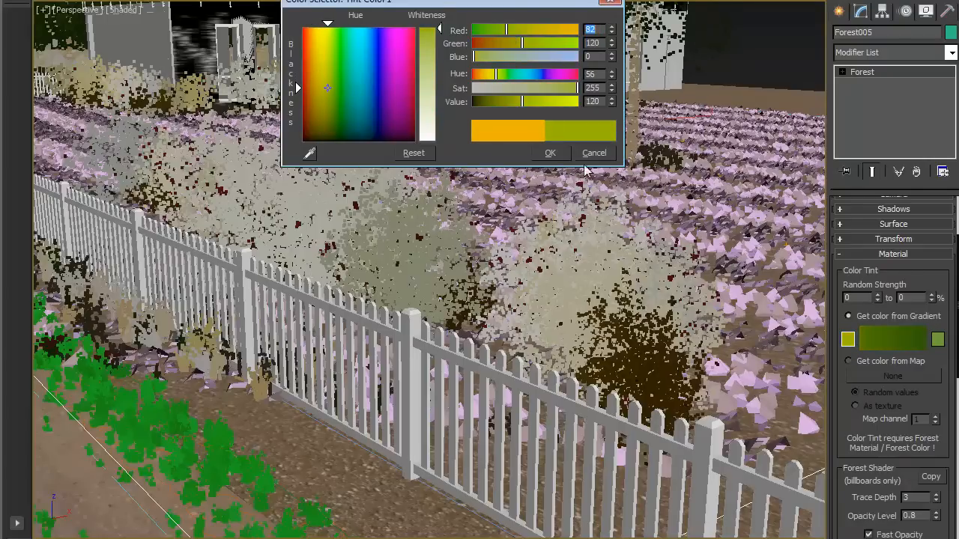
{"action": "left_click_drag", "start_coordinate": [507, 30], "coordinate": [526, 30]}
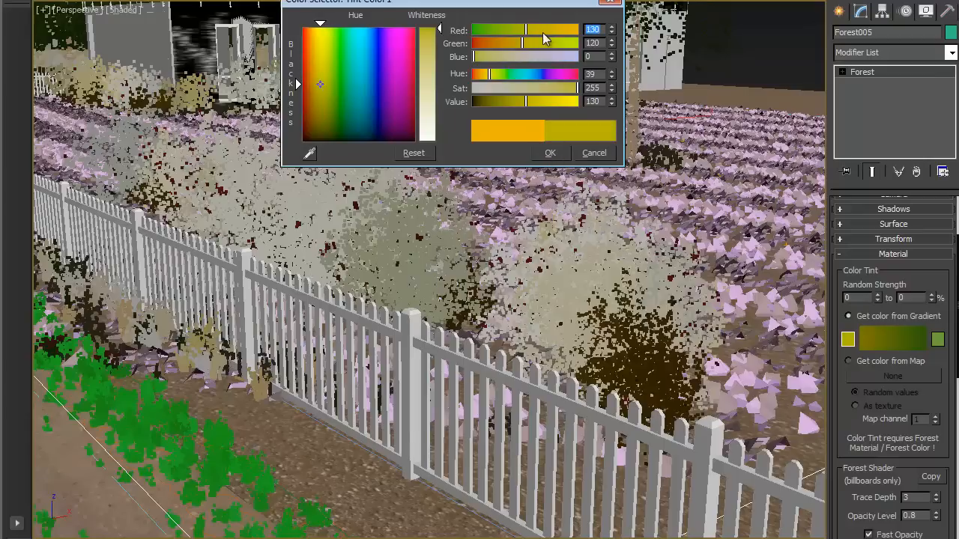
{"action": "left_click", "coordinate": [549, 153]}
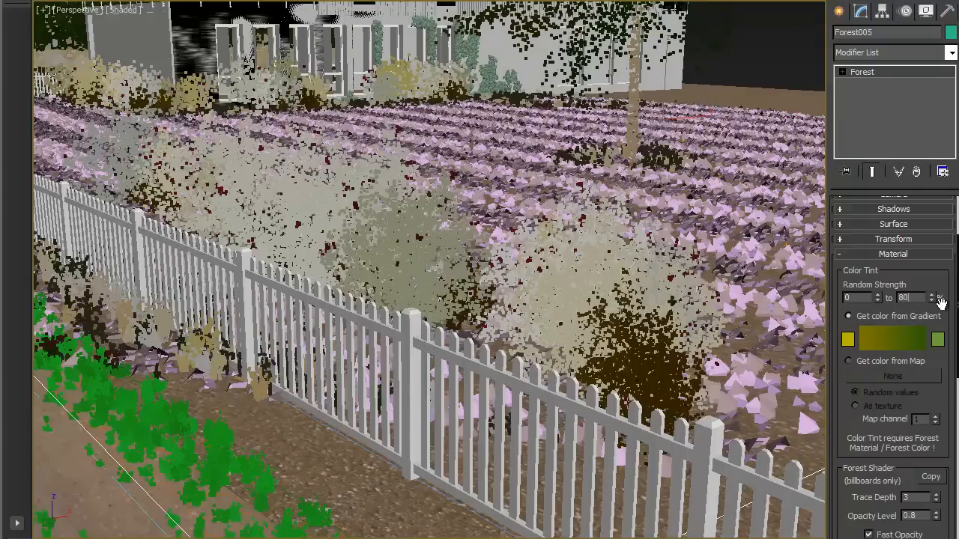
{"action": "type", "text": "0"}
Step: Confirm Forest005's random tint strength upper value of 70 percent
{"action": "key", "text": "Return"}
{"action": "scroll", "coordinate": [945, 285], "scroll_direction": "down", "scroll_amount": 1}
{"action": "scroll", "coordinate": [944, 261], "scroll_direction": "down", "scroll_amount": 1}
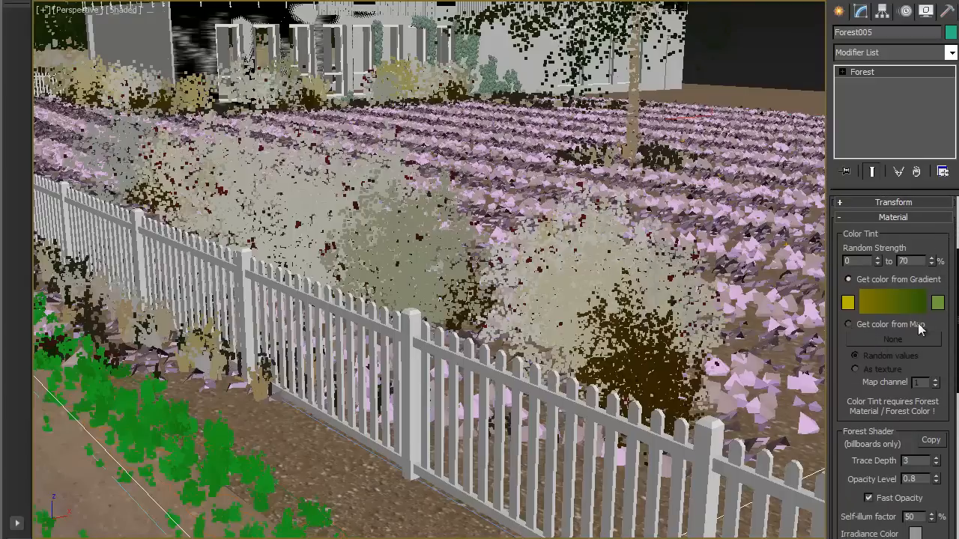
{"action": "scroll", "coordinate": [941, 335], "scroll_direction": "down", "scroll_amount": 2}
{"action": "scroll", "coordinate": [921, 349], "scroll_direction": "up", "scroll_amount": 2}
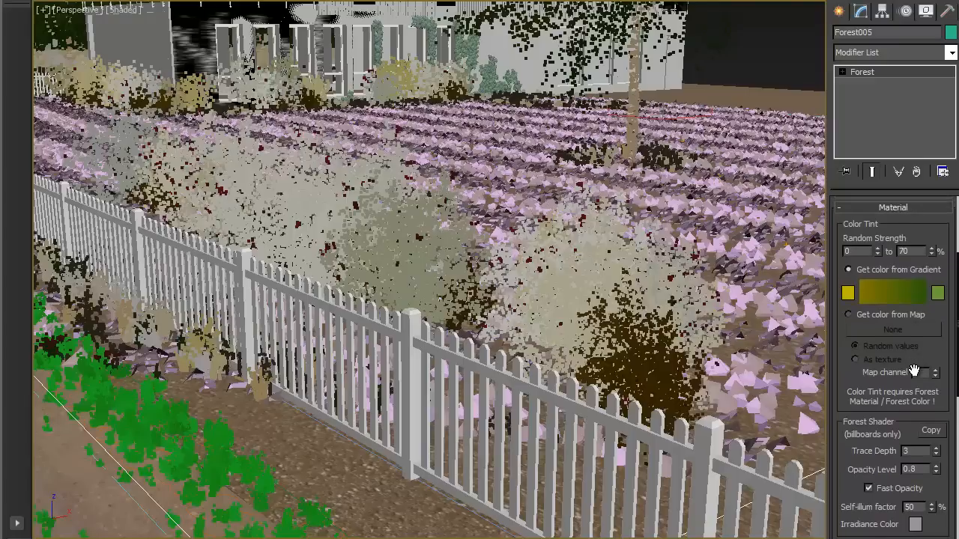
{"action": "scroll", "coordinate": [913, 370], "scroll_direction": "up", "scroll_amount": 1}
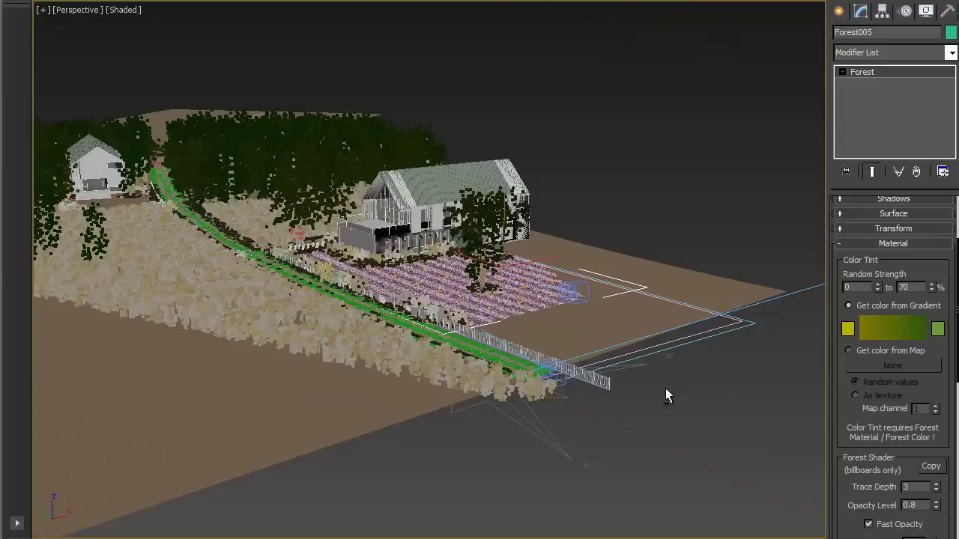
Step: Navigate to the hedge by the fence and select the Forest_fnce object
{"action": "mouse_move", "coordinate": [665, 388]}
{"action": "middle_mouse_down", "text": "alt"}
{"action": "mouse_move", "coordinate": [385, 421]}
{"action": "mouse_move", "coordinate": [515, 395]}
{"action": "middle_mouse_up", "text": "alt"}
{"action": "scroll", "coordinate": [516, 396], "scroll_direction": "up", "scroll_amount": 5}
{"action": "scroll", "coordinate": [482, 400], "scroll_direction": "up", "scroll_amount": 3}
{"action": "scroll", "coordinate": [450, 400], "scroll_direction": "up", "scroll_amount": 3}
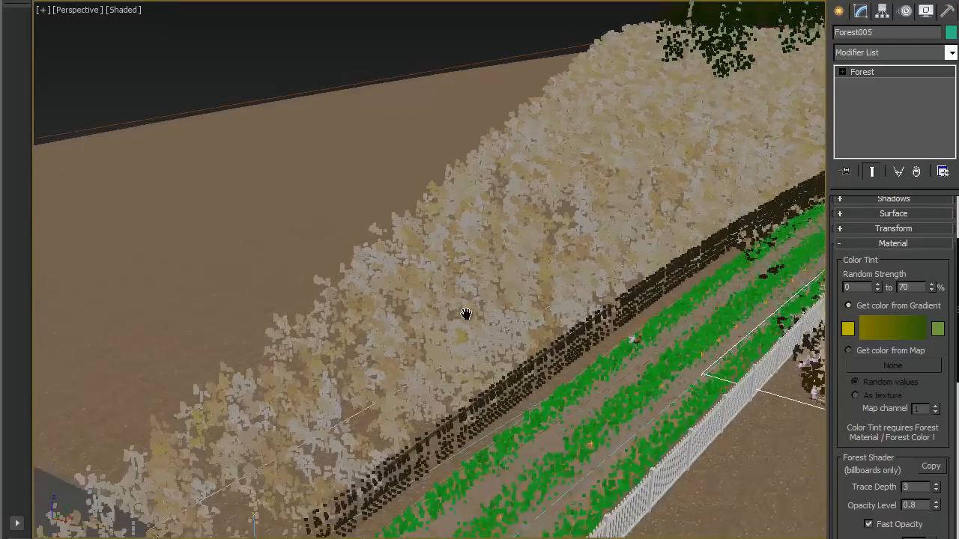
{"action": "scroll", "coordinate": [405, 400], "scroll_direction": "up", "scroll_amount": 3}
{"action": "scroll", "coordinate": [360, 400], "scroll_direction": "up", "scroll_amount": 3}
{"action": "middle_click_drag", "start_coordinate": [360, 400], "coordinate": [367, 349]}
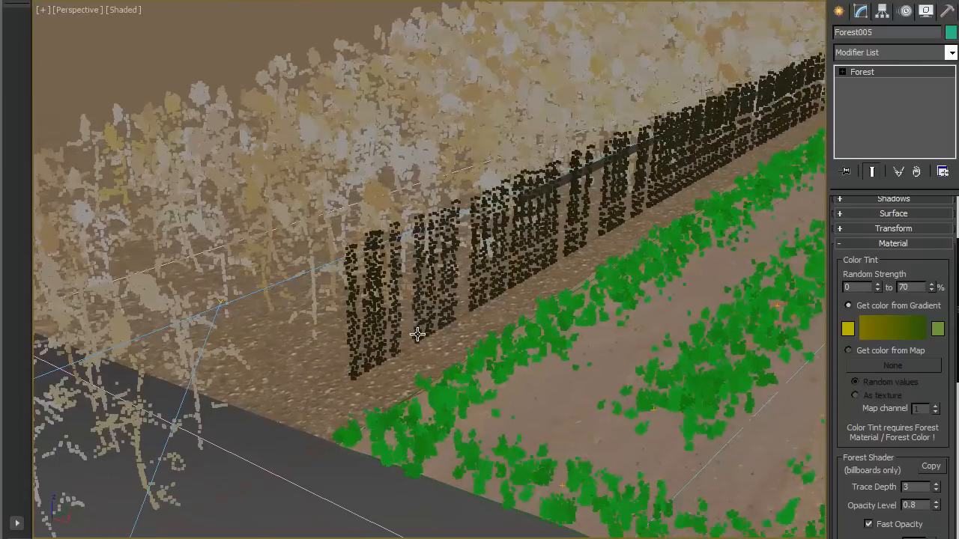
{"action": "left_click", "coordinate": [375, 298]}
{"action": "left_click", "coordinate": [374, 299]}
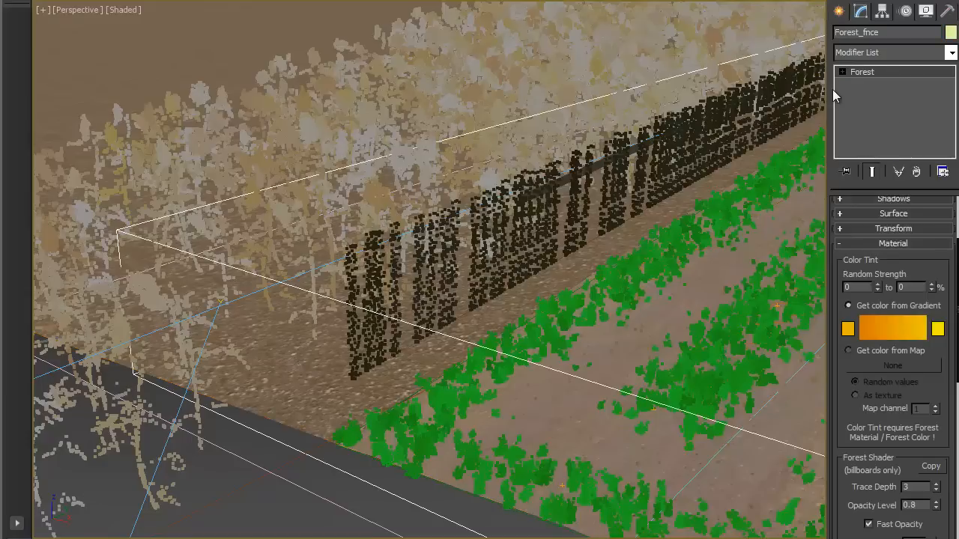
{"action": "middle_click_drag", "start_coordinate": [724, 202], "coordinate": [719, 193], "text": "alt"}
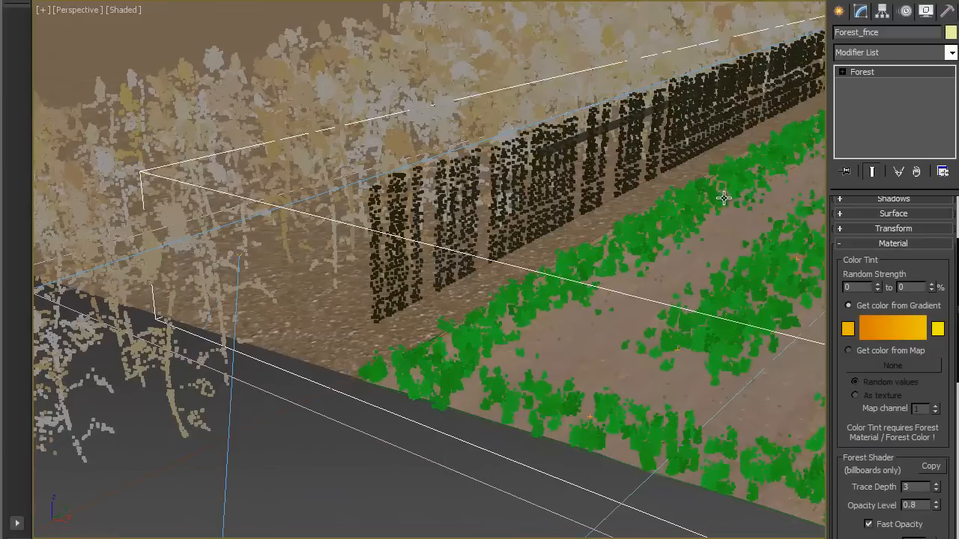
Step: In the Slate editor, arrange Forest_fnce's Bitmap, Forest Color and Map #2368/#2369 Color Correction nodes into a neat column
{"action": "key", "text": "m"}
{"action": "middle_click_drag", "start_coordinate": [388, 247], "coordinate": [354, 241]}
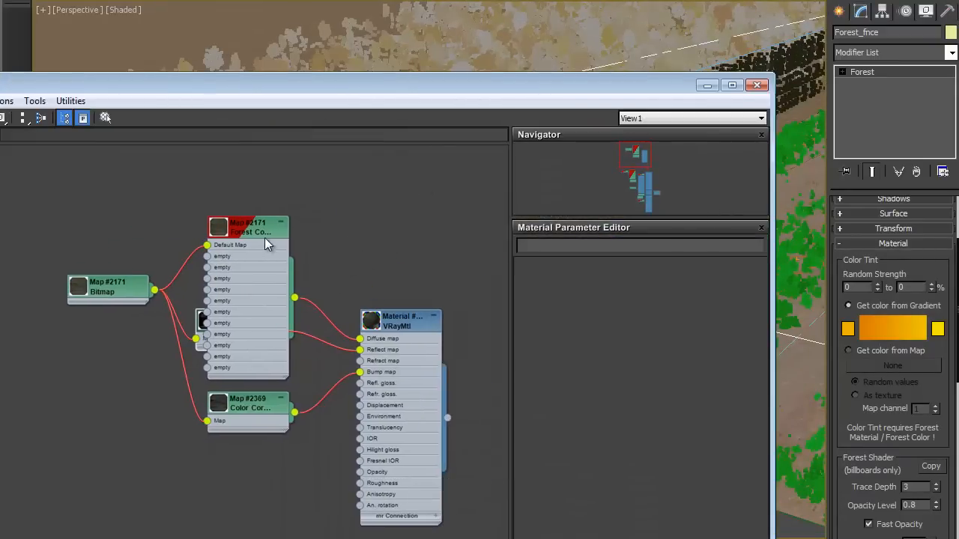
{"action": "left_click_drag", "start_coordinate": [265, 237], "coordinate": [272, 150]}
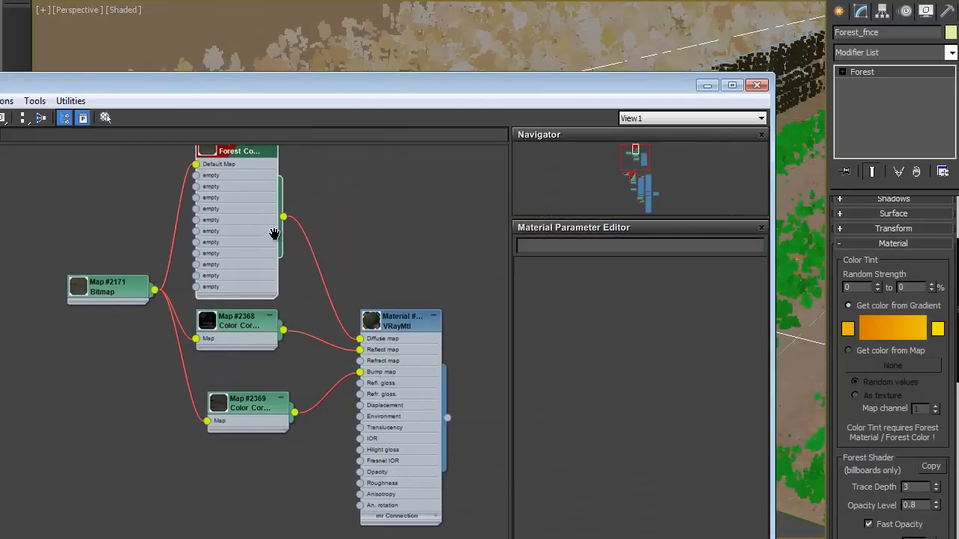
{"action": "middle_click_drag", "start_coordinate": [307, 128], "coordinate": [338, 216]}
{"action": "left_click_drag", "start_coordinate": [131, 382], "coordinate": [83, 367]}
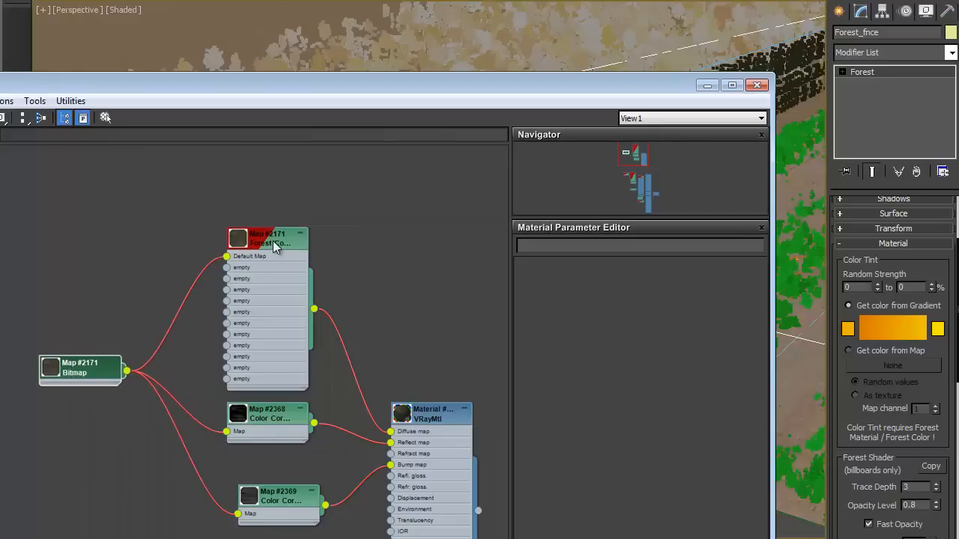
{"action": "mouse_move", "coordinate": [273, 258]}
{"action": "middle_mouse_down"}
{"action": "mouse_move", "coordinate": [381, 233]}
{"action": "mouse_move", "coordinate": [367, 282]}
{"action": "middle_mouse_up"}
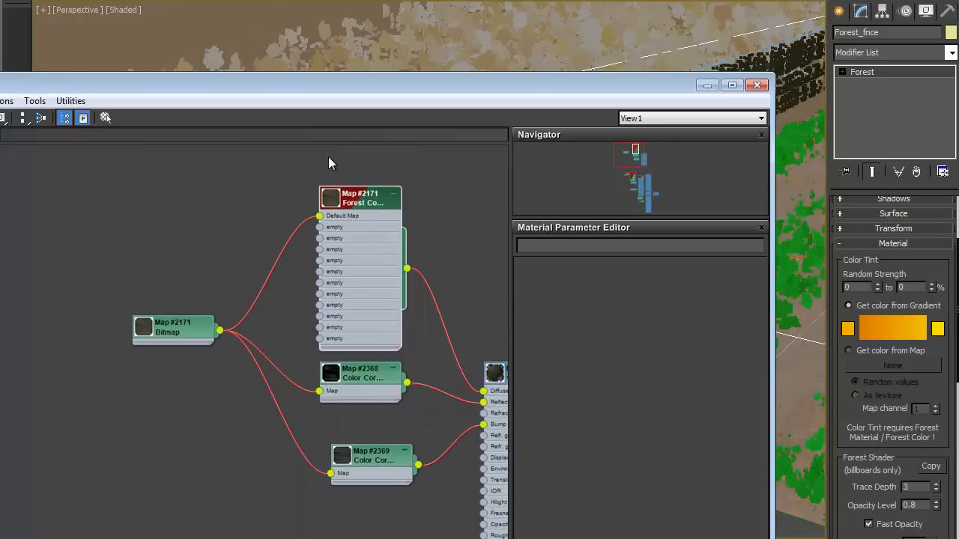
{"action": "left_click_drag", "start_coordinate": [332, 89], "coordinate": [413, 14]}
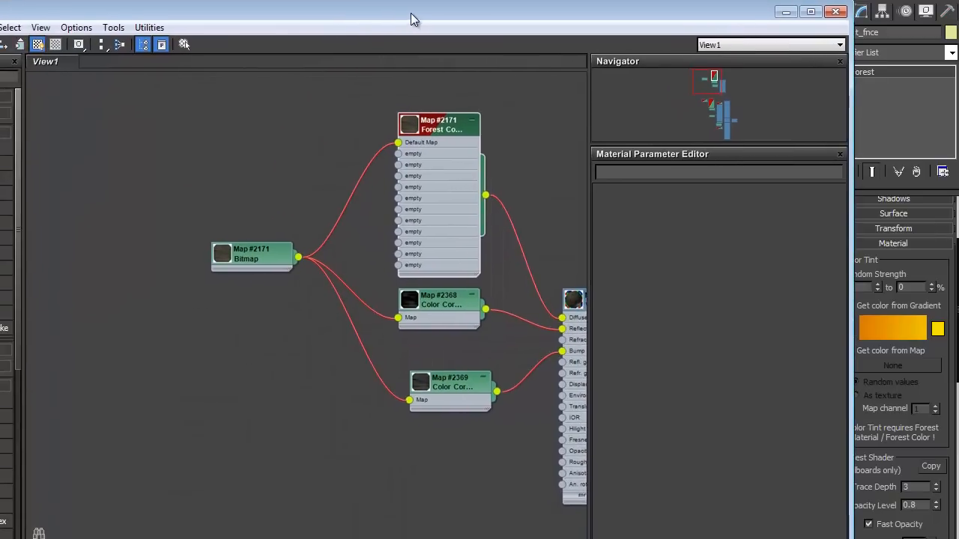
{"action": "left_click_drag", "start_coordinate": [259, 252], "coordinate": [211, 240]}
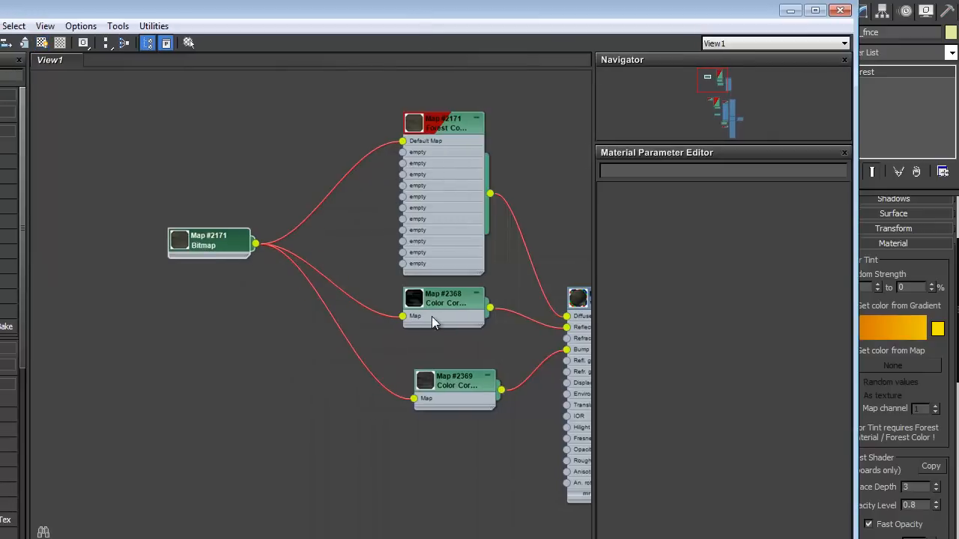
{"action": "left_click_drag", "start_coordinate": [444, 300], "coordinate": [419, 300]}
{"action": "left_click_drag", "start_coordinate": [444, 122], "coordinate": [421, 122]}
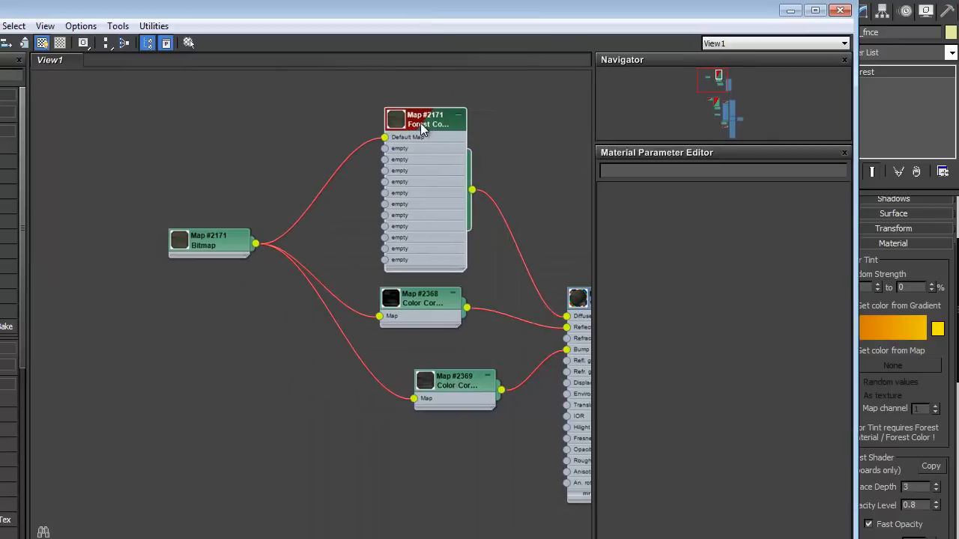
{"action": "left_click_drag", "start_coordinate": [454, 380], "coordinate": [420, 350]}
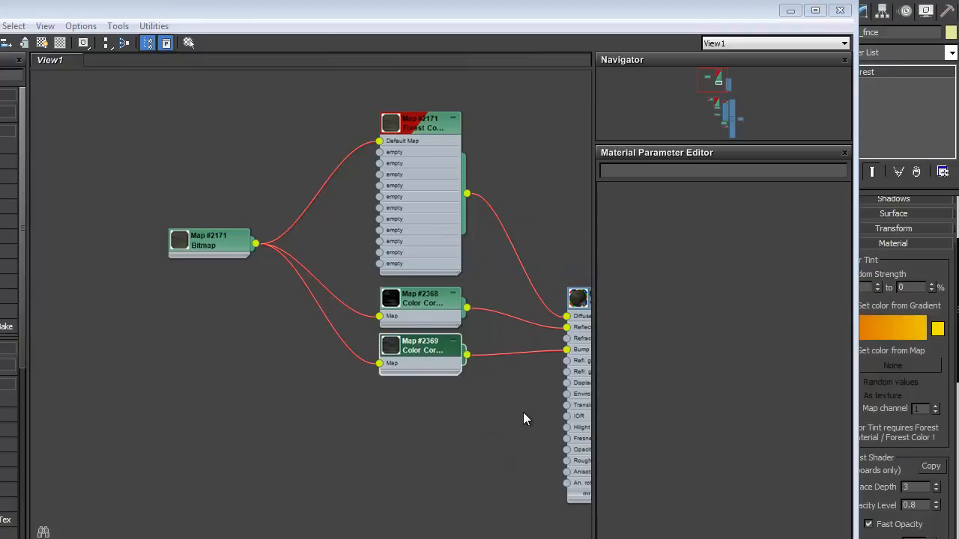
Step: From Explorer's Maps folder, drag plank1 and plank2 in as bitmap nodes and expand Map #2171's preview
{"action": "key", "text": "alt+Tab"}
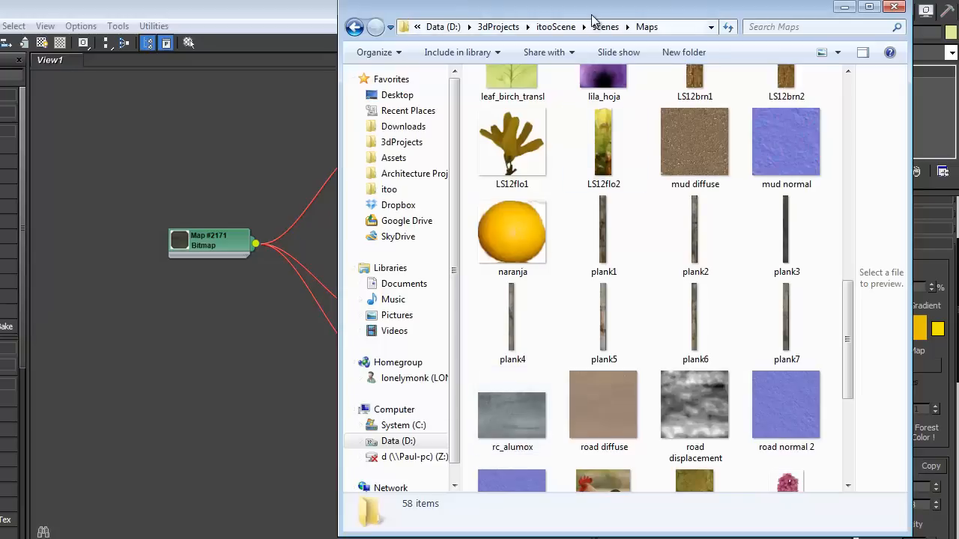
{"action": "mouse_move", "coordinate": [605, 9]}
{"action": "left_mouse_down"}
{"action": "mouse_move", "coordinate": [632, 14]}
{"action": "mouse_move", "coordinate": [648, 2]}
{"action": "left_mouse_up"}
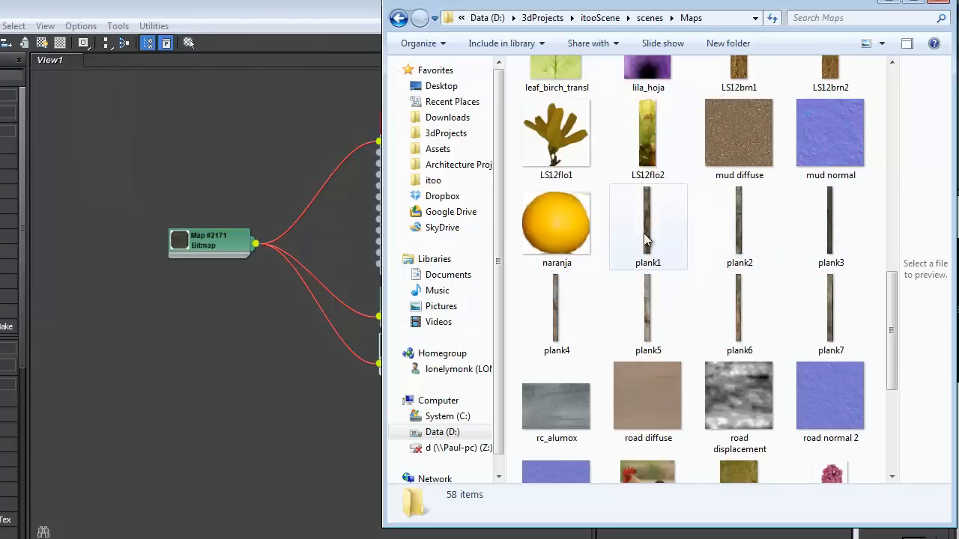
{"action": "left_click_drag", "start_coordinate": [647, 229], "coordinate": [228, 318]}
{"action": "left_click_drag", "start_coordinate": [761, 249], "coordinate": [737, 240]}
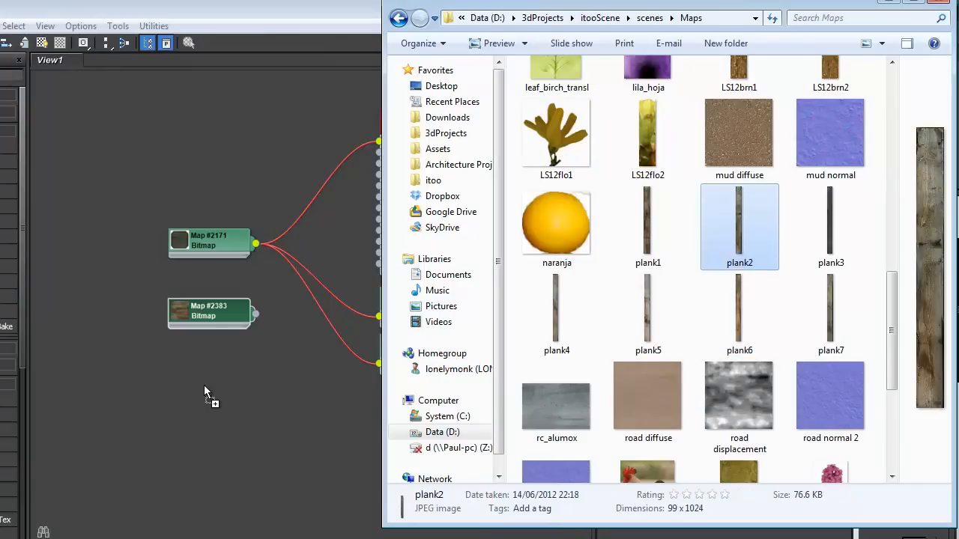
{"action": "left_click_drag", "start_coordinate": [195, 384], "coordinate": [195, 384]}
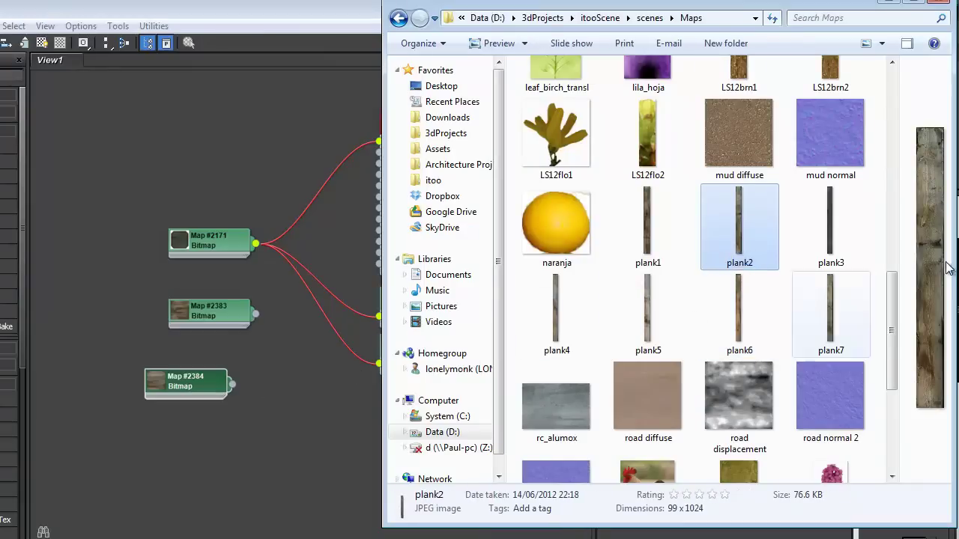
{"action": "double_click", "coordinate": [185, 241]}
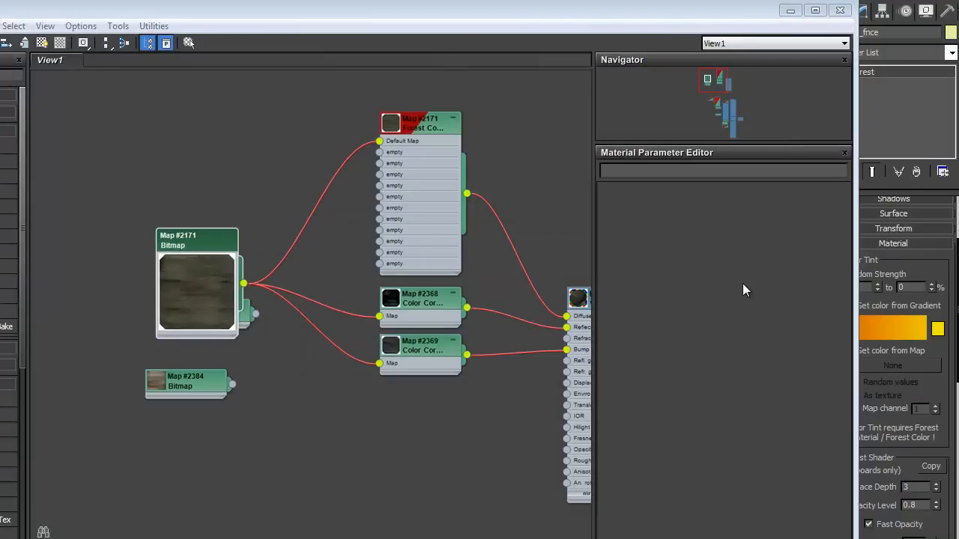
Step: Drag plank4, plank5, plank6 and plank7 into the Slate view as further bitmap nodes
{"action": "key", "text": "alt+Tab"}
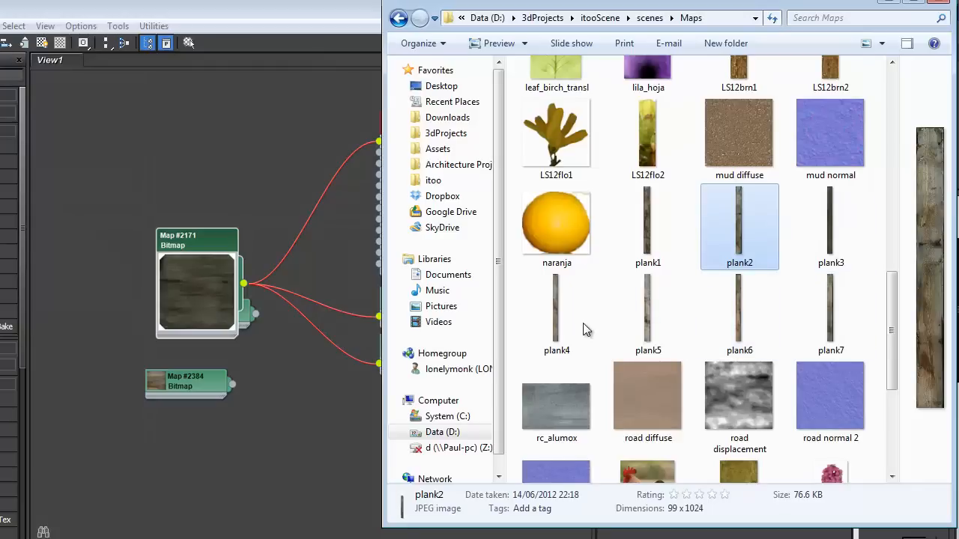
{"action": "mouse_move", "coordinate": [572, 318]}
{"action": "left_mouse_down"}
{"action": "mouse_move", "coordinate": [426, 365]}
{"action": "mouse_move", "coordinate": [543, 332]}
{"action": "left_mouse_up"}
{"action": "left_click_drag", "start_coordinate": [227, 440], "coordinate": [229, 442]}
{"action": "left_click_drag", "start_coordinate": [569, 404], "coordinate": [650, 330]}
{"action": "left_click_drag", "start_coordinate": [261, 485], "coordinate": [261, 485]}
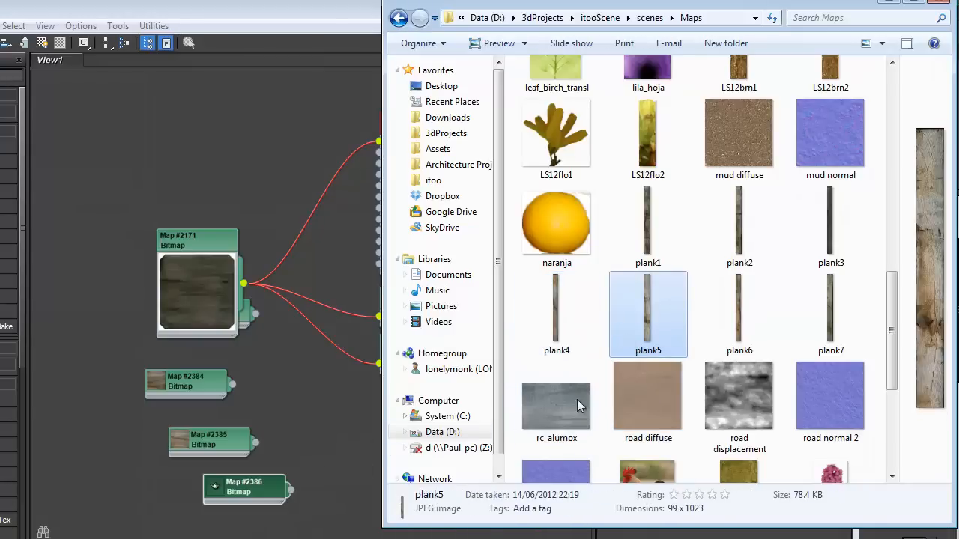
{"action": "left_click_drag", "start_coordinate": [740, 314], "coordinate": [117, 473]}
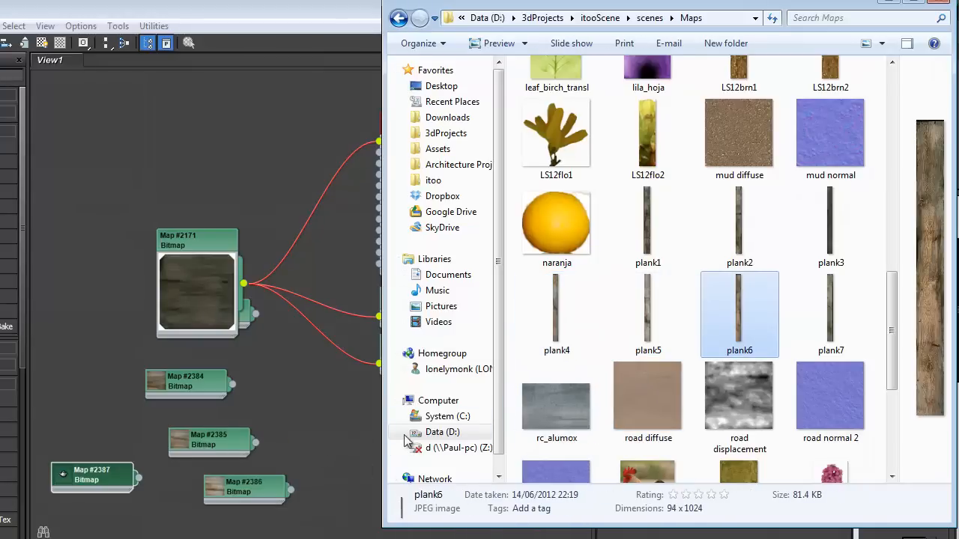
{"action": "mouse_move", "coordinate": [824, 315]}
{"action": "left_mouse_down"}
{"action": "mouse_move", "coordinate": [645, 363]}
{"action": "mouse_move", "coordinate": [824, 327]}
{"action": "left_mouse_up"}
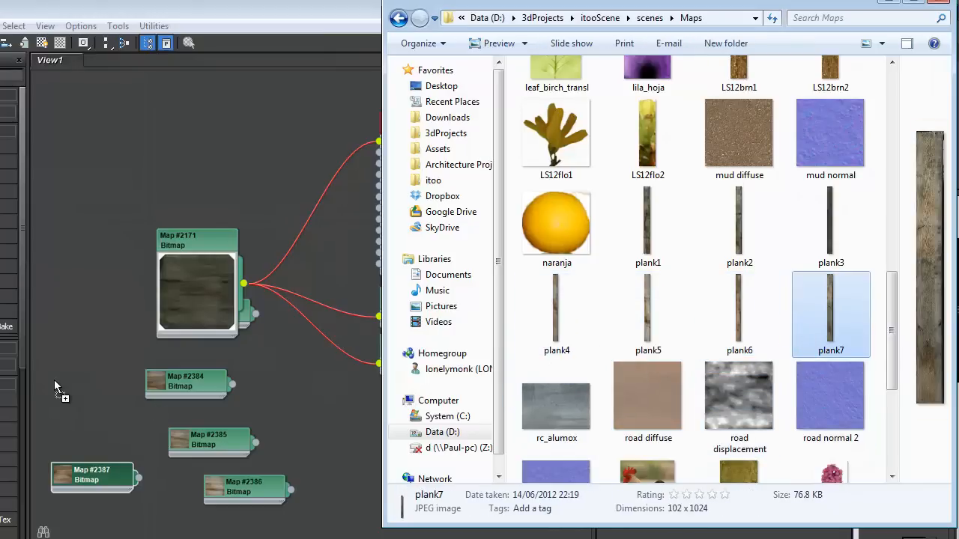
{"action": "left_click_drag", "start_coordinate": [120, 374], "coordinate": [54, 380]}
{"action": "left_click_drag", "start_coordinate": [846, 6], "coordinate": [780, 22]}
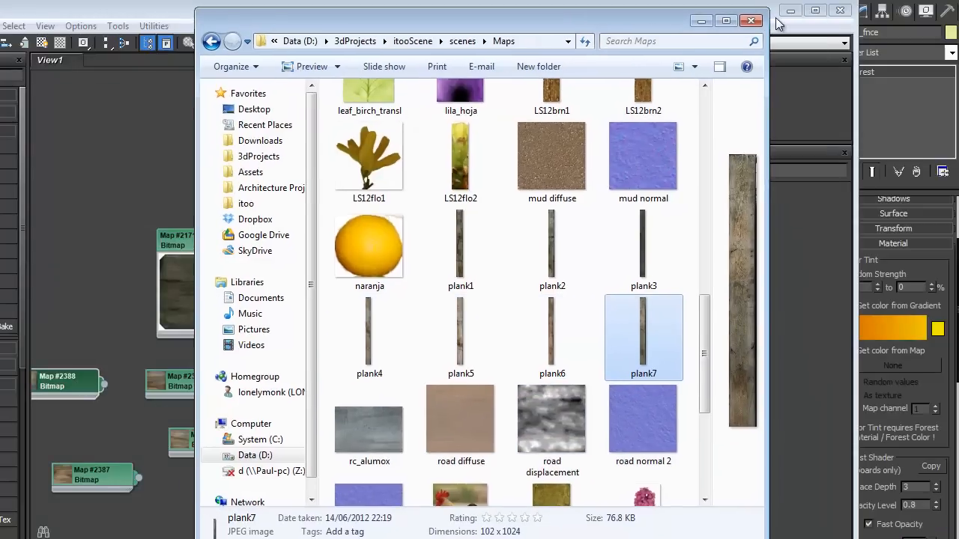
Step: Close Explorer and stack the seven plank Bitmap nodes in a column beside the Forest Color map
{"action": "left_click", "coordinate": [752, 20]}
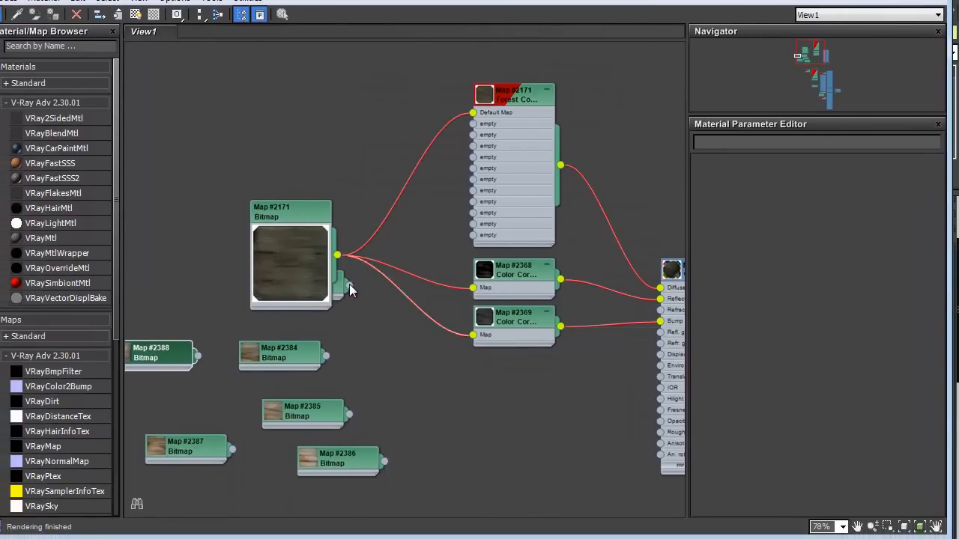
{"action": "left_click_drag", "start_coordinate": [292, 213], "coordinate": [281, 120]}
{"action": "left_click_drag", "start_coordinate": [292, 277], "coordinate": [262, 255]}
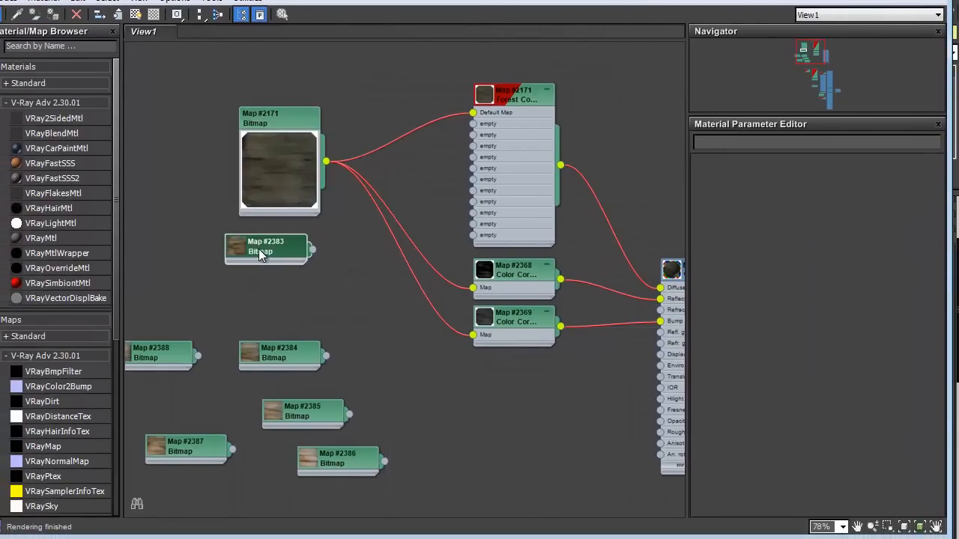
{"action": "left_click_drag", "start_coordinate": [279, 352], "coordinate": [268, 293]}
{"action": "left_click", "coordinate": [178, 357]}
{"action": "left_click_drag", "start_coordinate": [178, 356], "coordinate": [297, 344]}
{"action": "left_click_drag", "start_coordinate": [303, 412], "coordinate": [279, 378]}
{"action": "left_click_drag", "start_coordinate": [337, 459], "coordinate": [280, 423]}
{"action": "mouse_move", "coordinate": [186, 447]}
{"action": "left_mouse_down"}
{"action": "mouse_move", "coordinate": [270, 462]}
{"action": "mouse_move", "coordinate": [272, 475]}
{"action": "left_mouse_up"}
Step: Wire Map #2383–#2387, #2388 and #2171 into the Forest Color map's map0–map6 inputs
{"action": "left_click", "coordinate": [512, 96]}
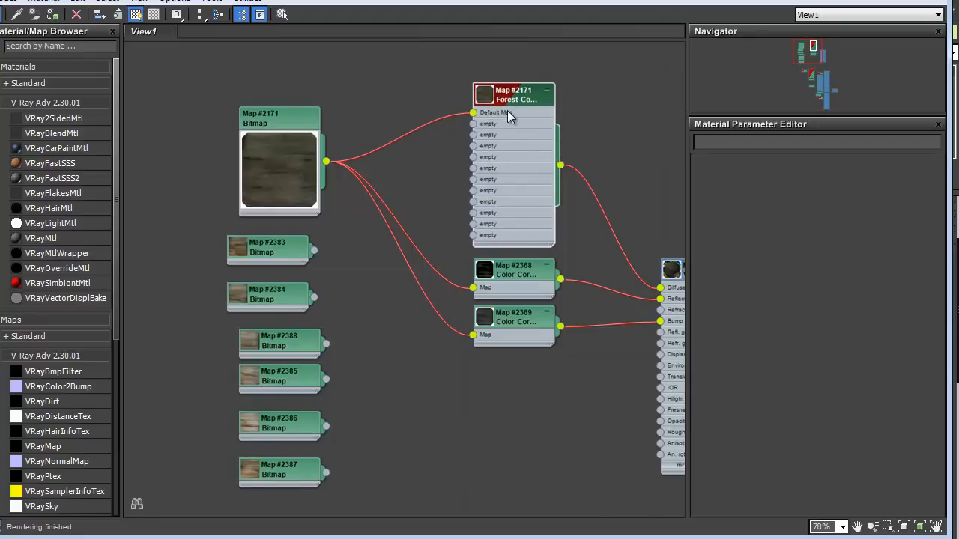
{"action": "left_click_drag", "start_coordinate": [514, 96], "coordinate": [504, 104]}
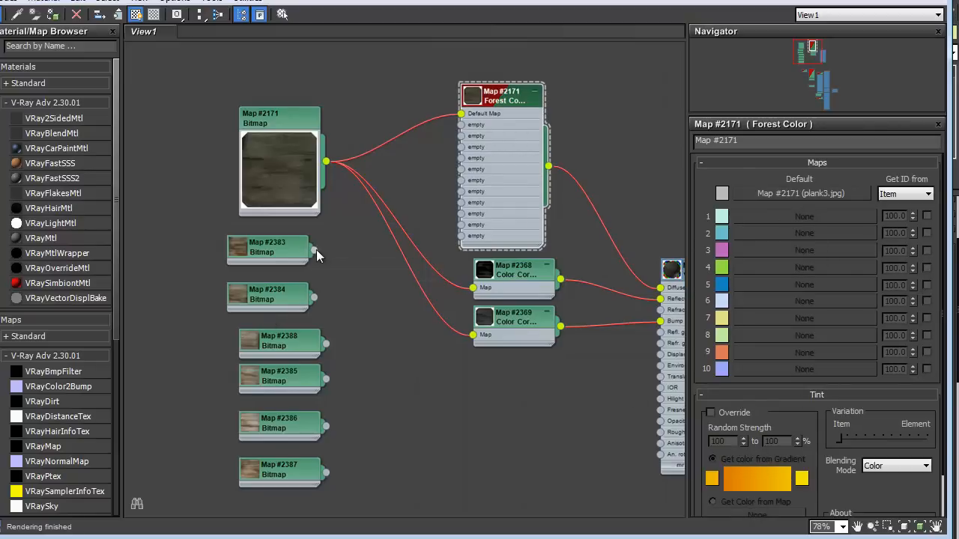
{"action": "left_click_drag", "start_coordinate": [315, 251], "coordinate": [461, 136]}
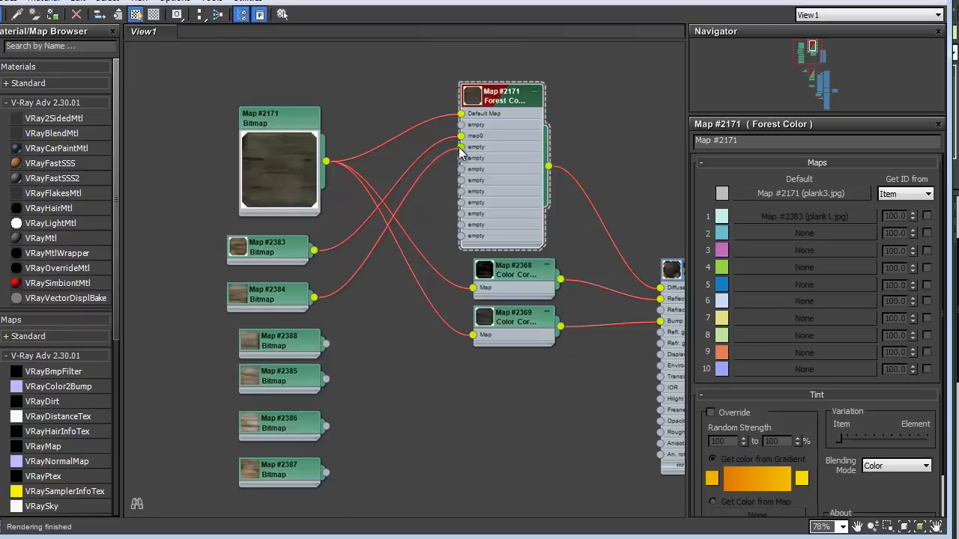
{"action": "left_click_drag", "start_coordinate": [314, 298], "coordinate": [461, 147]}
{"action": "left_click_drag", "start_coordinate": [326, 343], "coordinate": [461, 158]}
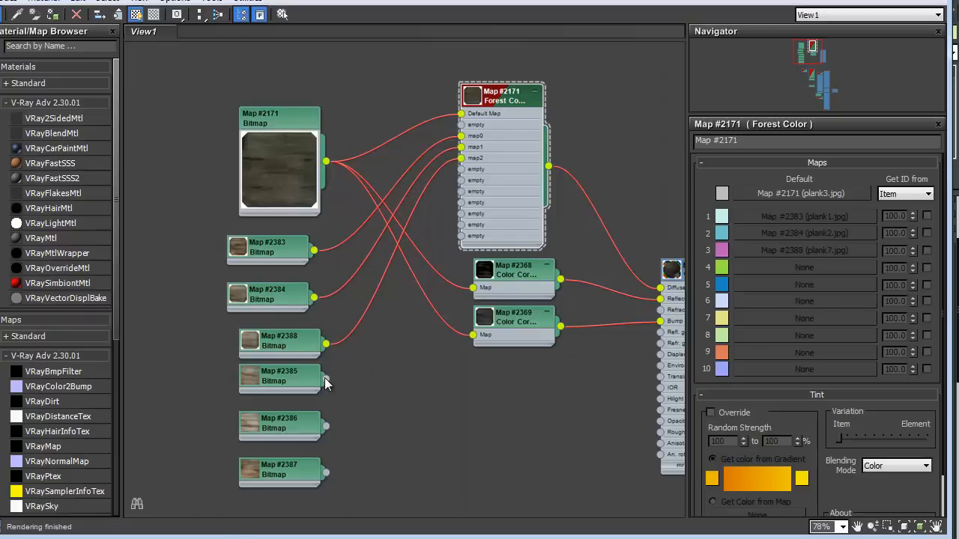
{"action": "left_click_drag", "start_coordinate": [326, 379], "coordinate": [460, 170]}
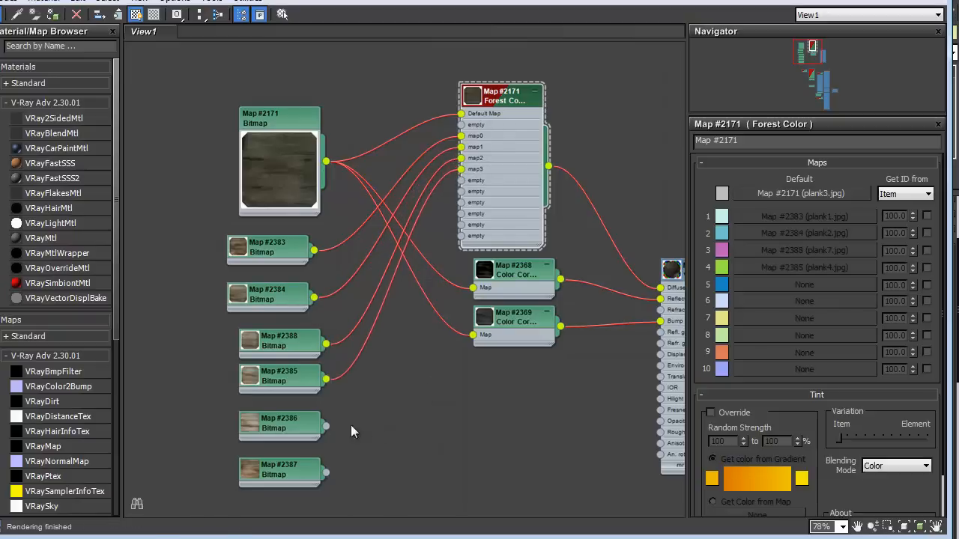
{"action": "left_click_drag", "start_coordinate": [327, 427], "coordinate": [461, 181]}
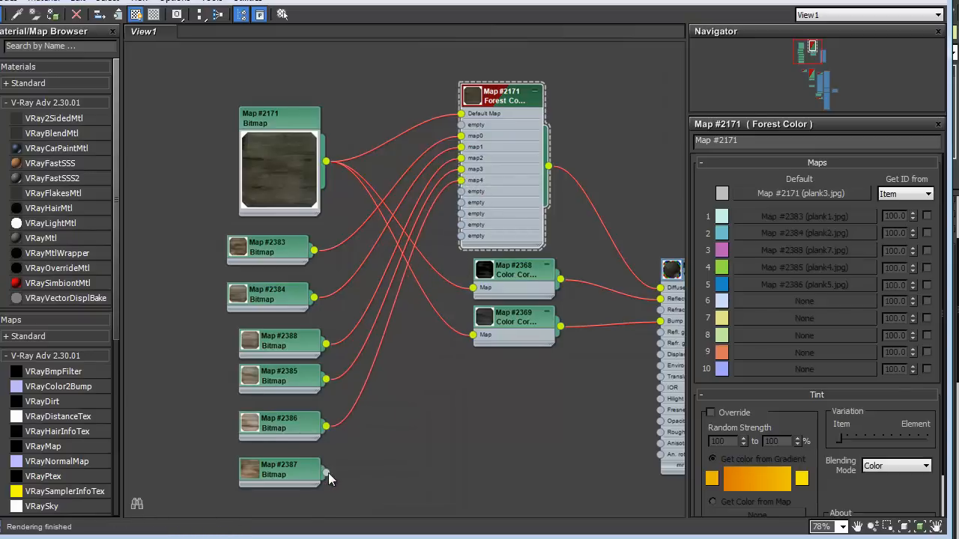
{"action": "left_click_drag", "start_coordinate": [326, 472], "coordinate": [461, 191]}
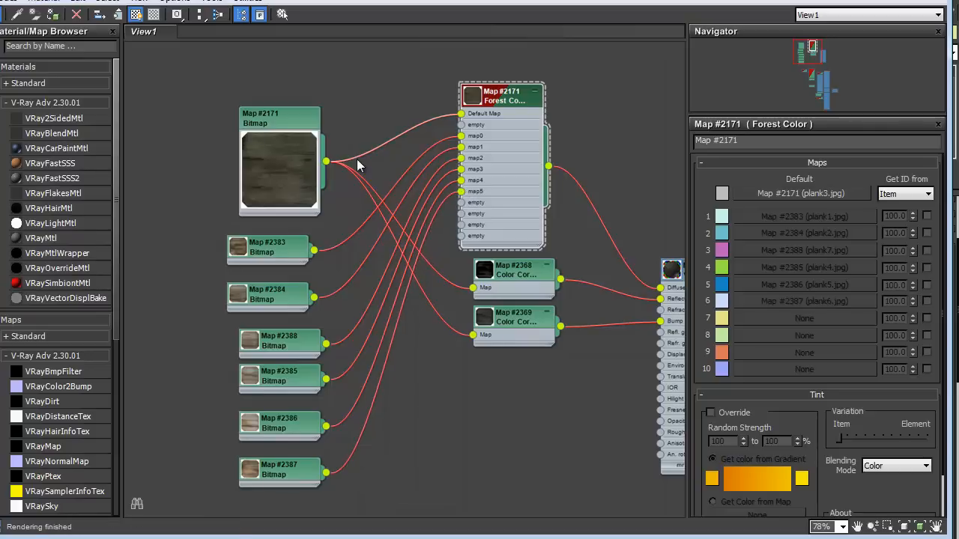
{"action": "mouse_move", "coordinate": [326, 161]}
{"action": "left_mouse_down"}
{"action": "mouse_move", "coordinate": [450, 210]}
{"action": "mouse_move", "coordinate": [461, 204]}
{"action": "left_mouse_up"}
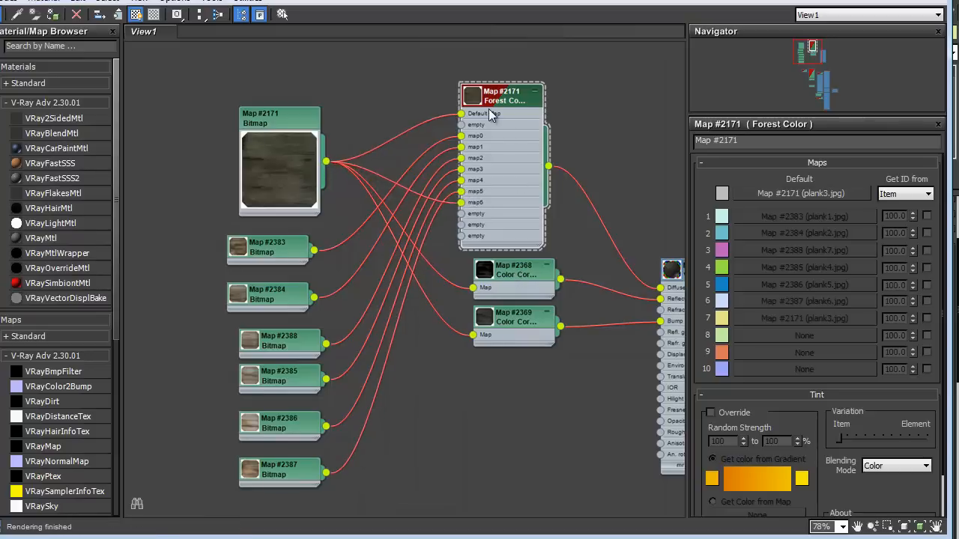
{"action": "left_click_drag", "start_coordinate": [499, 96], "coordinate": [510, 84]}
Step: Nudge the top plank bitmap nodes closer together
{"action": "left_click_drag", "start_coordinate": [279, 119], "coordinate": [267, 107]}
{"action": "left_click_drag", "start_coordinate": [267, 246], "coordinate": [269, 234]}
{"action": "left_click_drag", "start_coordinate": [267, 293], "coordinate": [266, 282]}
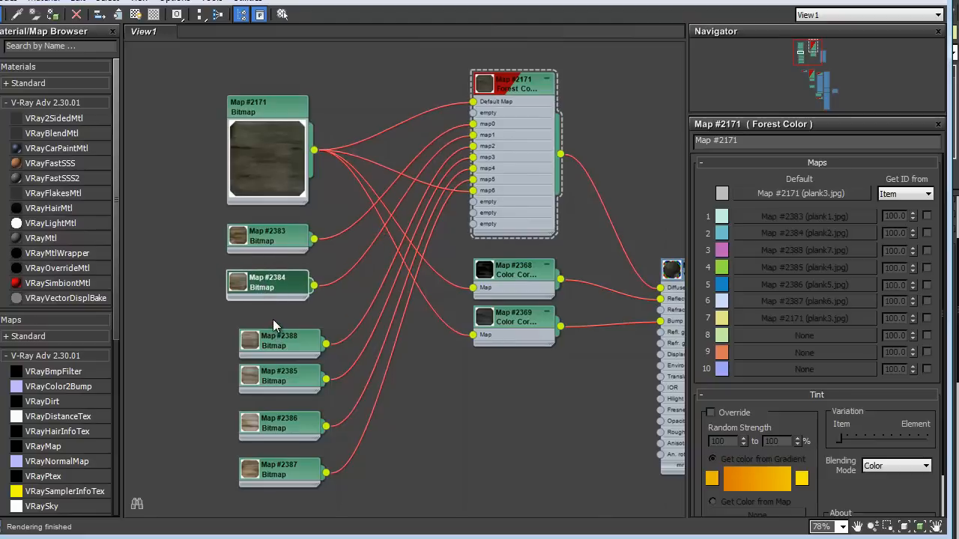
{"action": "left_click_drag", "start_coordinate": [279, 341], "coordinate": [278, 318]}
Step: Enable all seven plank map slots in the Forest Color parameters
{"action": "left_click", "coordinate": [534, 84]}
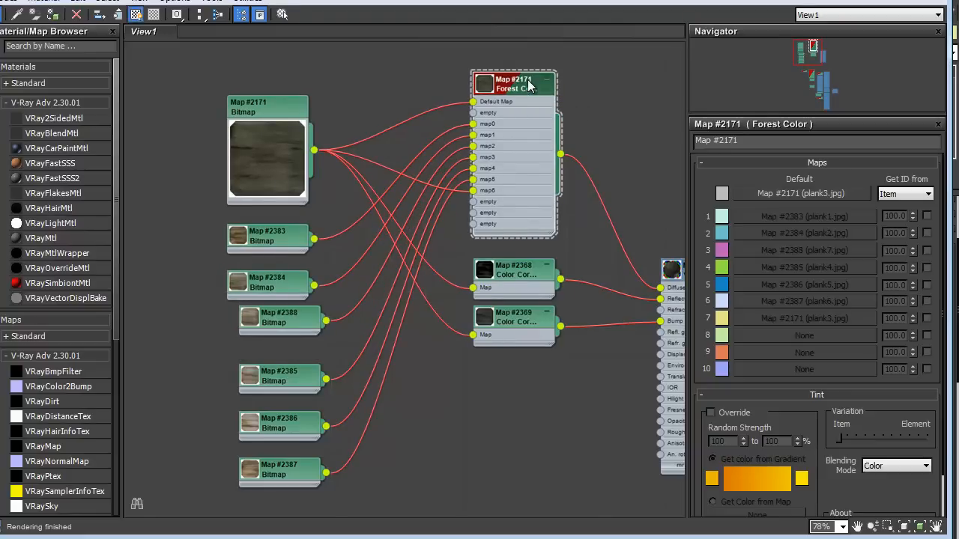
{"action": "left_click", "coordinate": [926, 216]}
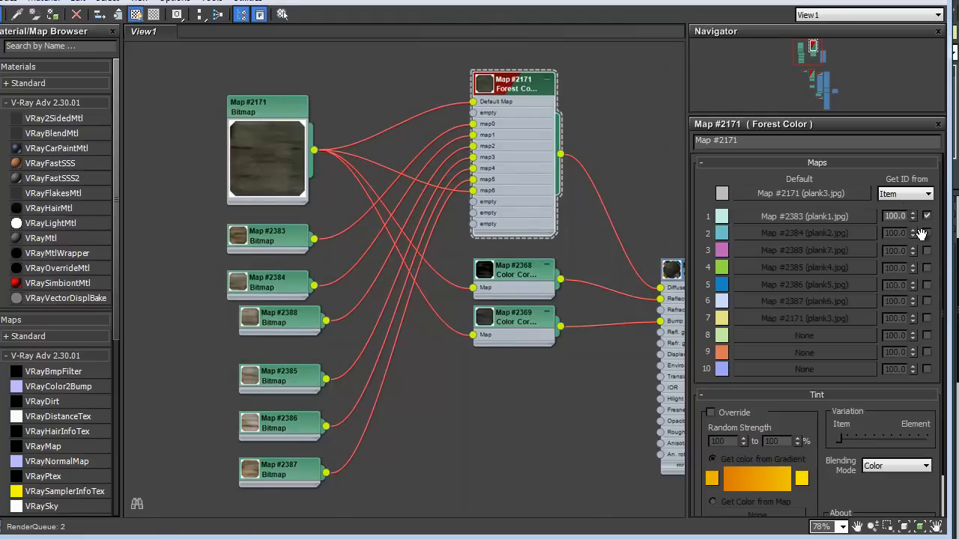
{"action": "left_click", "coordinate": [927, 233]}
{"action": "left_click", "coordinate": [927, 250]}
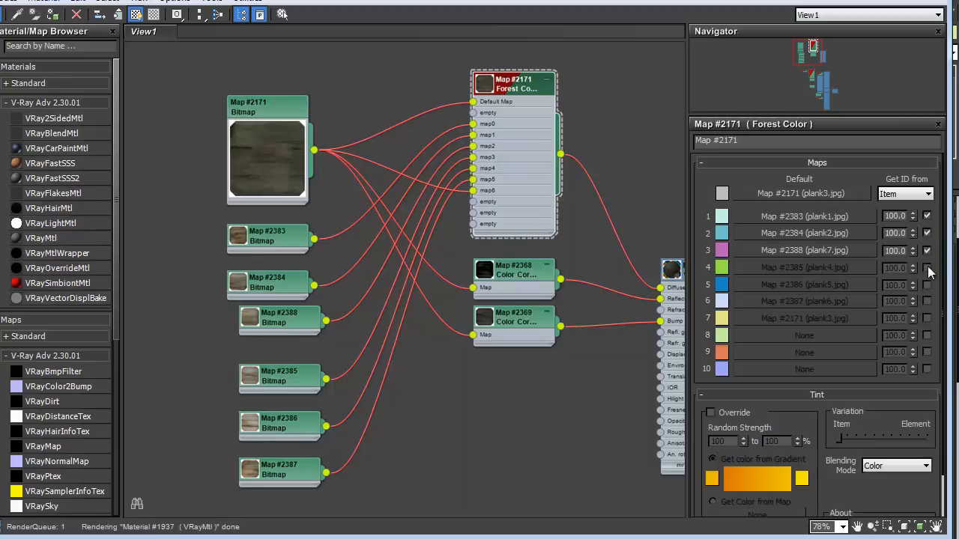
{"action": "left_click", "coordinate": [927, 267]}
{"action": "left_click", "coordinate": [927, 285]}
{"action": "left_click", "coordinate": [926, 301]}
{"action": "left_click", "coordinate": [927, 318]}
{"action": "left_click_drag", "start_coordinate": [523, 282], "coordinate": [518, 267]}
{"action": "middle_click_drag", "start_coordinate": [585, 348], "coordinate": [498, 349]}
{"action": "left_click_drag", "start_coordinate": [425, 324], "coordinate": [429, 311]}
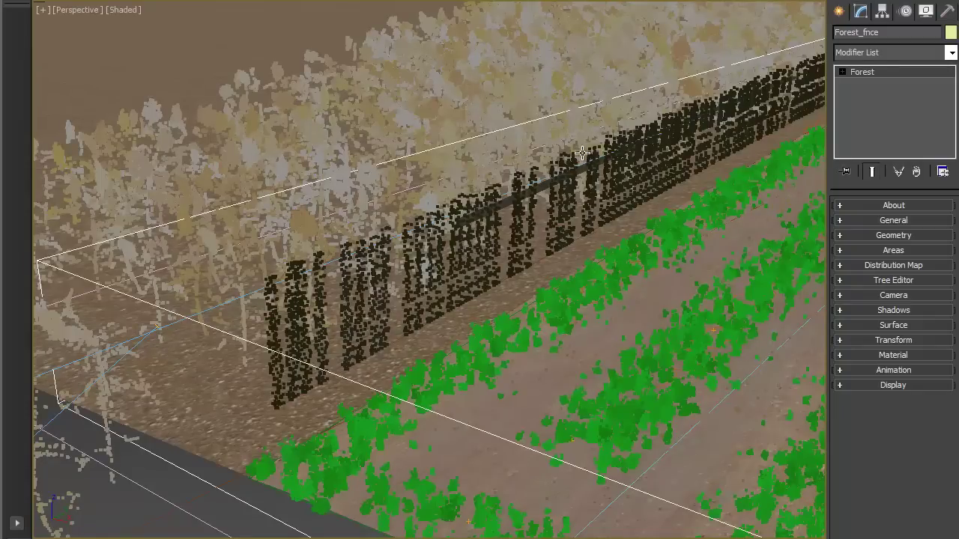
{"action": "scroll", "coordinate": [582, 153], "scroll_direction": "down", "scroll_amount": 1}
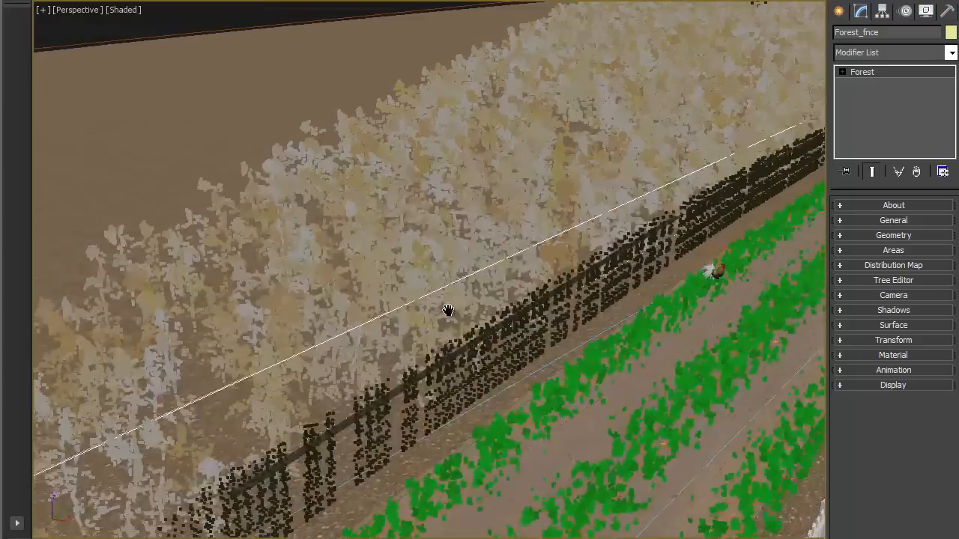
{"action": "scroll", "coordinate": [582, 172], "scroll_direction": "down", "scroll_amount": 1}
{"action": "scroll", "coordinate": [569, 203], "scroll_direction": "down", "scroll_amount": 1}
{"action": "scroll", "coordinate": [569, 210], "scroll_direction": "down", "scroll_amount": 1}
{"action": "scroll", "coordinate": [645, 114], "scroll_direction": "down", "scroll_amount": 1}
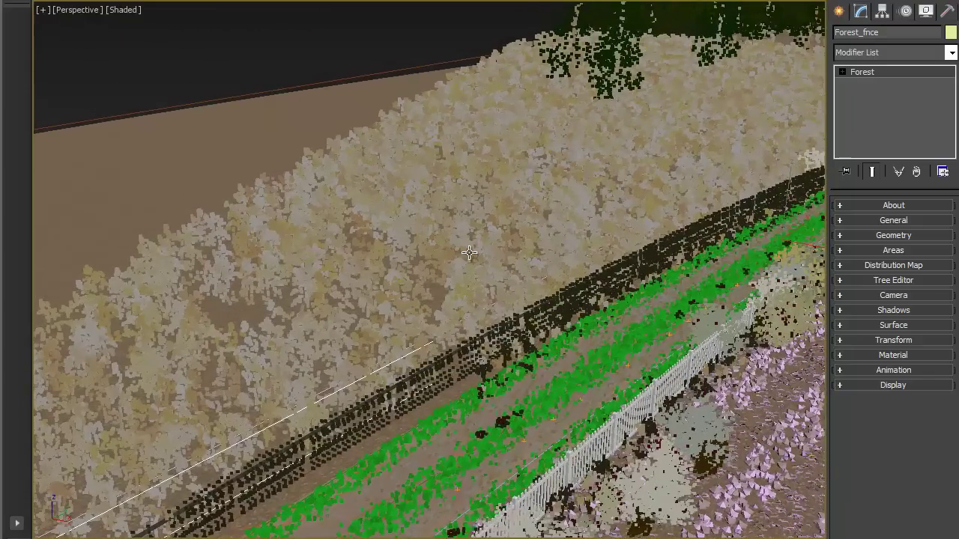
{"action": "mouse_move", "coordinate": [614, 127]}
{"action": "middle_mouse_down", "text": "alt"}
{"action": "mouse_move", "coordinate": [541, 245]}
{"action": "mouse_move", "coordinate": [629, 227]}
{"action": "mouse_move", "coordinate": [674, 293]}
{"action": "mouse_move", "coordinate": [591, 300]}
{"action": "mouse_move", "coordinate": [633, 324]}
{"action": "middle_mouse_up", "text": "alt"}
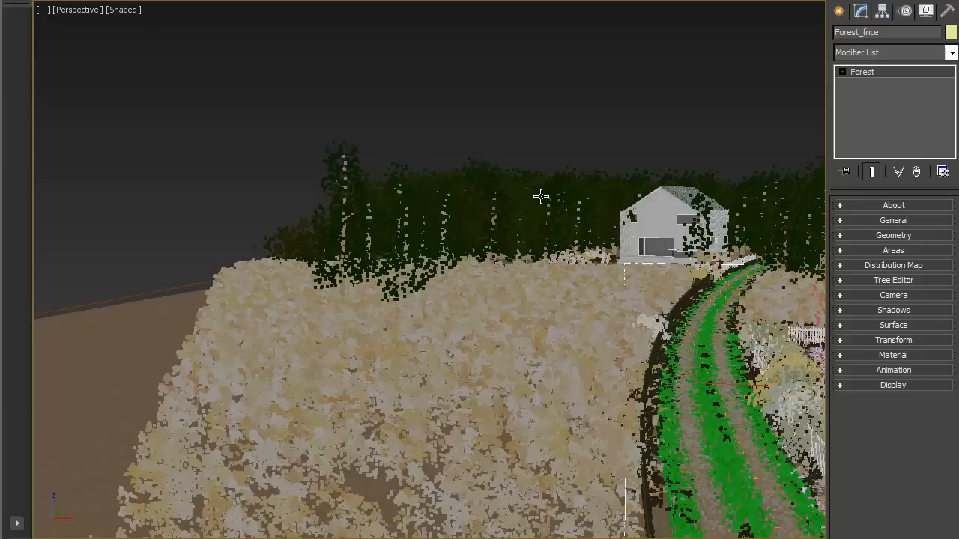
Step: Select Forest_trees and delete the fence's plank map nodes from the Slate view
{"action": "left_click", "coordinate": [464, 165]}
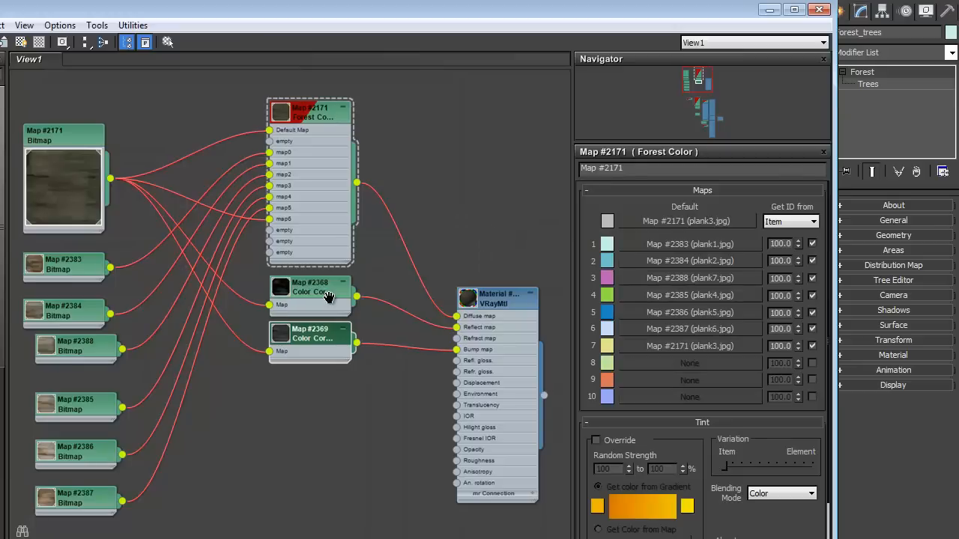
{"action": "scroll", "coordinate": [509, 356], "scroll_direction": "down", "scroll_amount": 2}
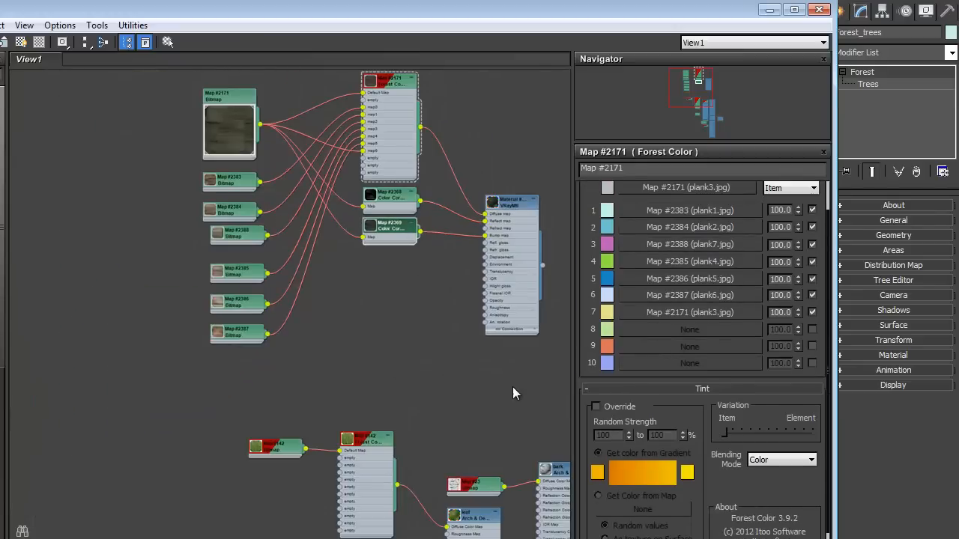
{"action": "left_click_drag", "start_coordinate": [525, 385], "coordinate": [165, 75]}
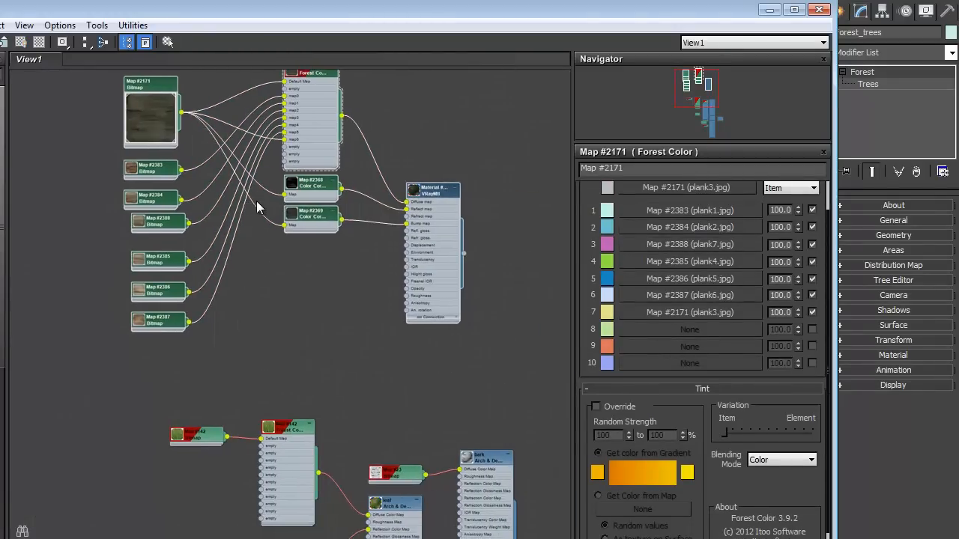
{"action": "key", "text": "Delete"}
{"action": "mouse_move", "coordinate": [296, 372]}
{"action": "middle_mouse_down"}
{"action": "mouse_move", "coordinate": [256, 140]}
{"action": "mouse_move", "coordinate": [312, 320]}
{"action": "middle_mouse_up"}
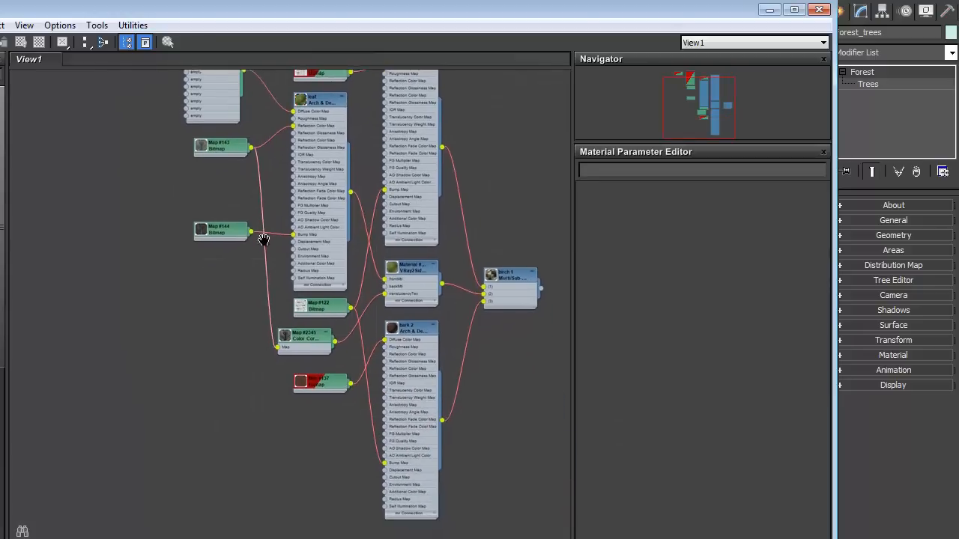
{"action": "scroll", "coordinate": [345, 247], "scroll_direction": "up", "scroll_amount": 2}
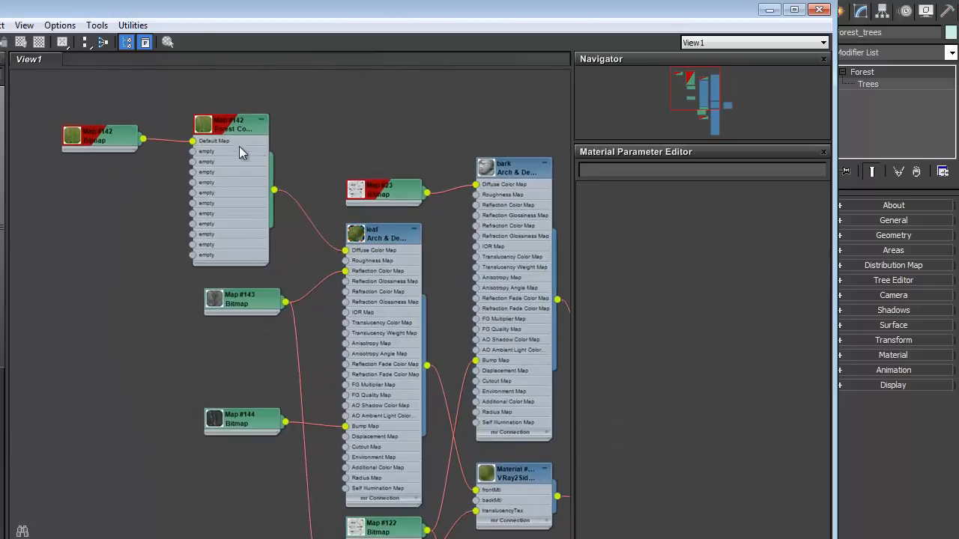
Step: Arrange the leaf Forest Color network, expand Map #142's preview, and bring up the Maps folder
{"action": "left_click_drag", "start_coordinate": [237, 149], "coordinate": [247, 149]}
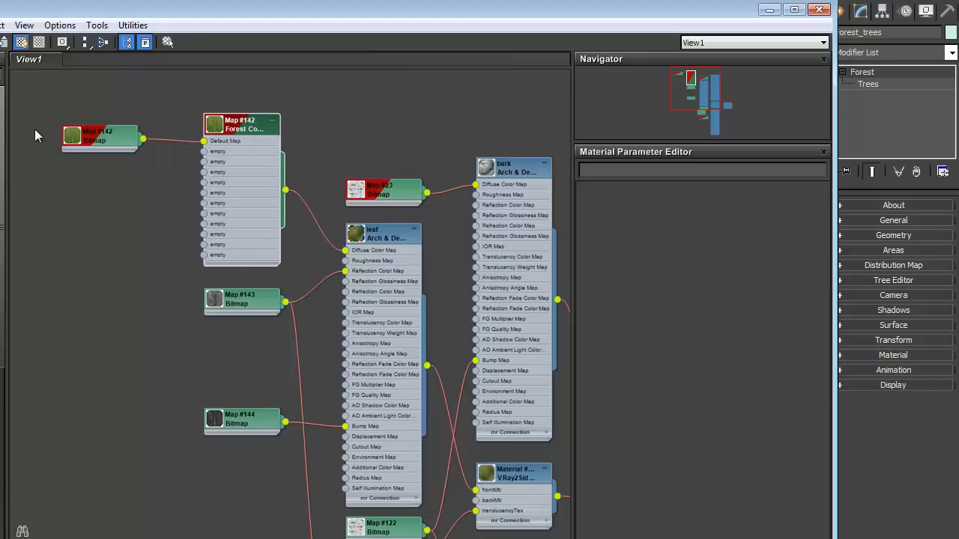
{"action": "left_click_drag", "start_coordinate": [96, 139], "coordinate": [53, 138]}
{"action": "middle_click_drag", "start_coordinate": [120, 185], "coordinate": [225, 192]}
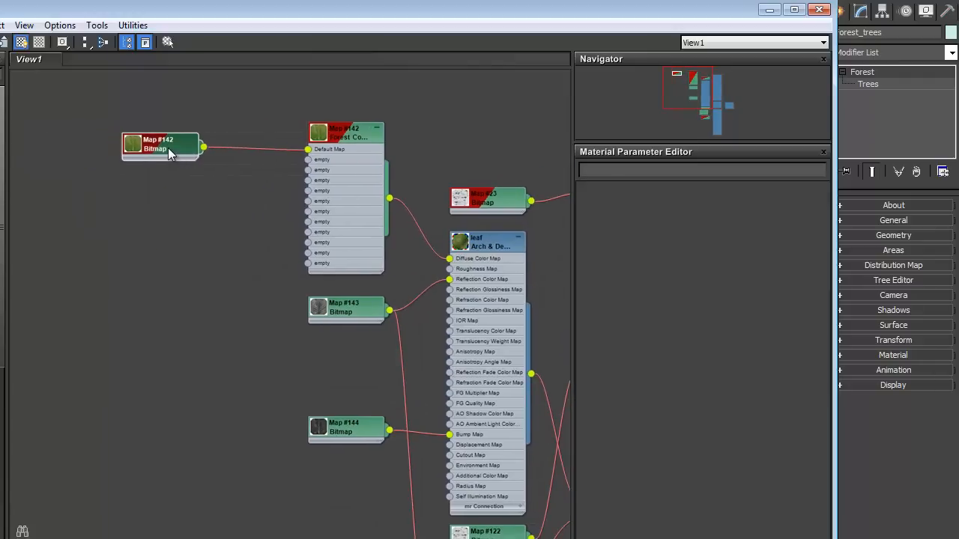
{"action": "double_click", "coordinate": [128, 146]}
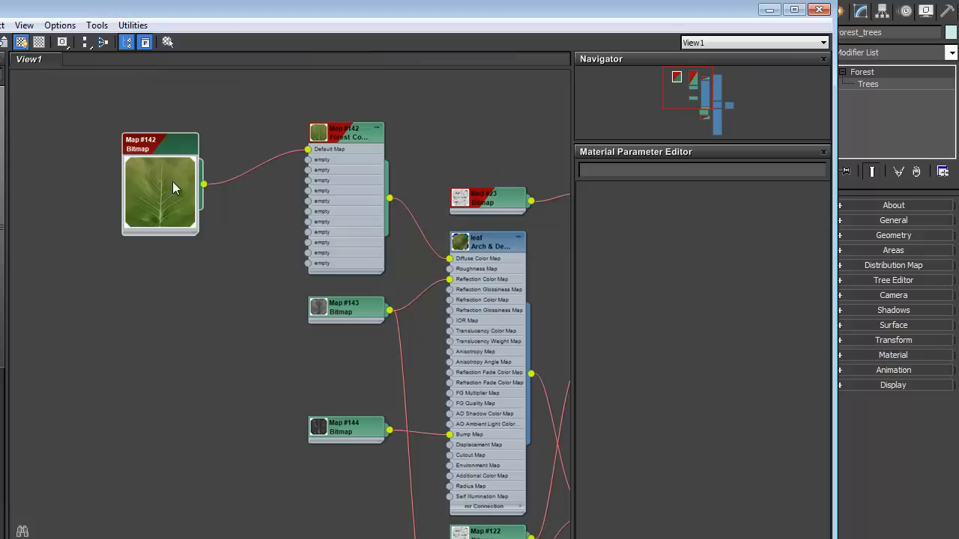
{"action": "left_click_drag", "start_coordinate": [161, 142], "coordinate": [160, 98]}
{"action": "middle_click_drag", "start_coordinate": [265, 236], "coordinate": [170, 226]}
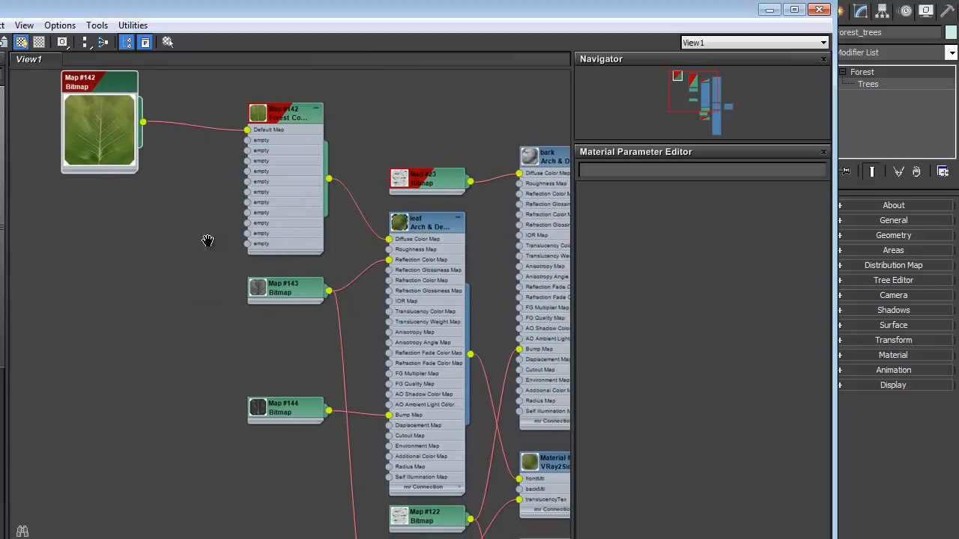
{"action": "left_click", "coordinate": [277, 533]}
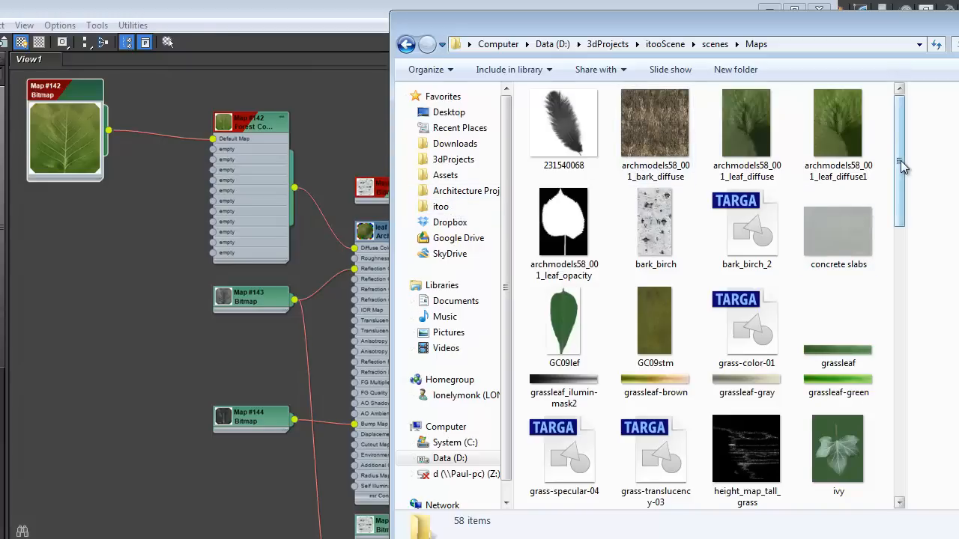
{"action": "left_click_drag", "start_coordinate": [901, 160], "coordinate": [903, 239]}
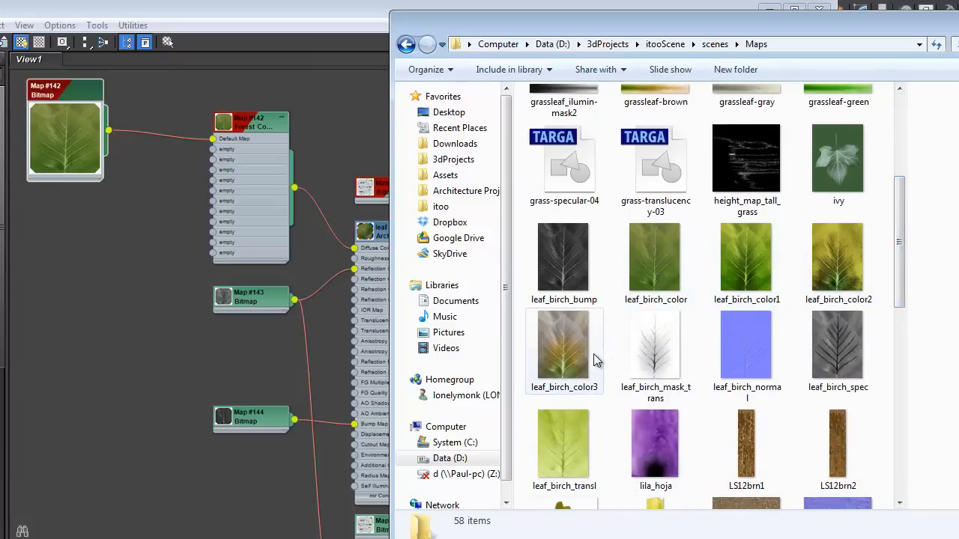
Step: Select the three leaf_birch_color images and drag leaf_birch_color1 in as a new bitmap node
{"action": "left_click", "coordinate": [746, 262]}
{"action": "left_click", "coordinate": [837, 257], "text": "ctrl"}
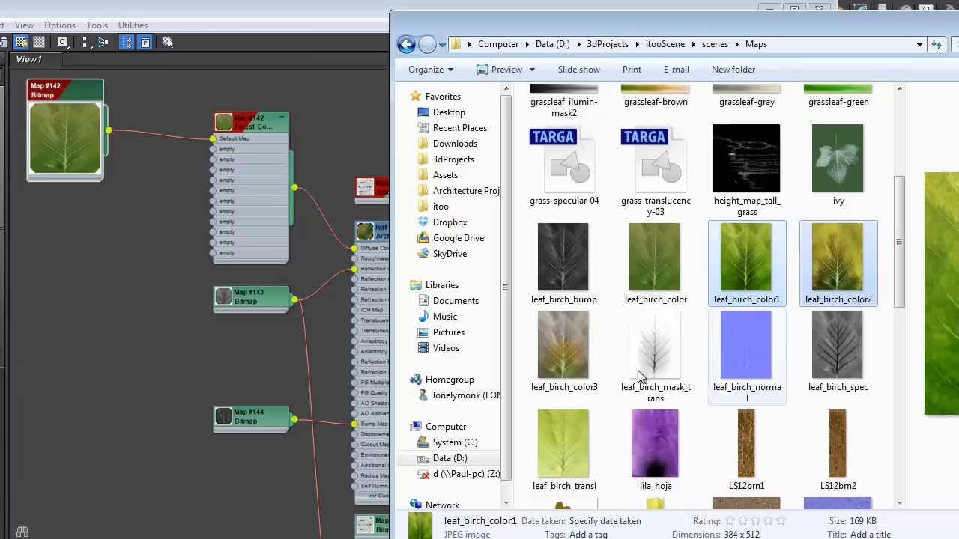
{"action": "left_click", "coordinate": [564, 345], "text": "ctrl"}
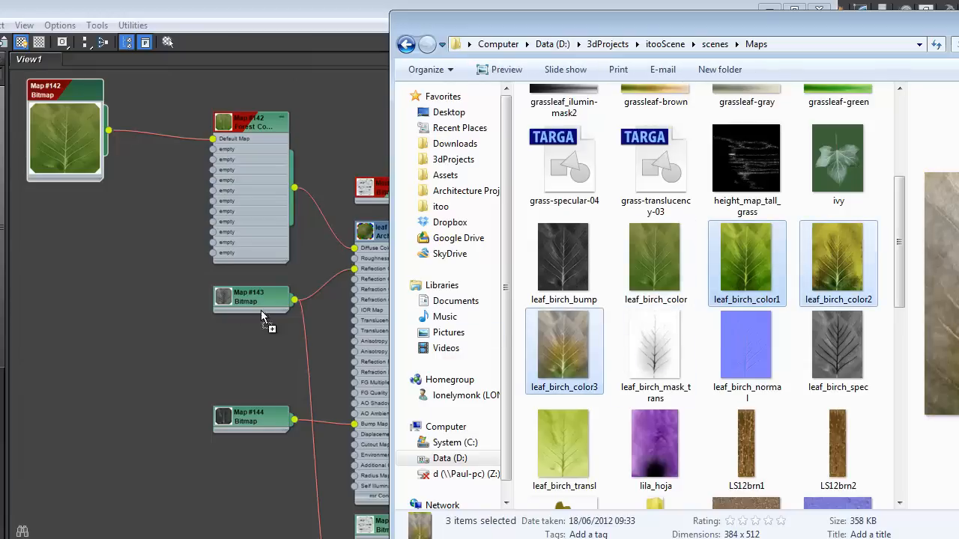
{"action": "left_click_drag", "start_coordinate": [739, 281], "coordinate": [47, 259]}
{"action": "double_click", "coordinate": [47, 255]}
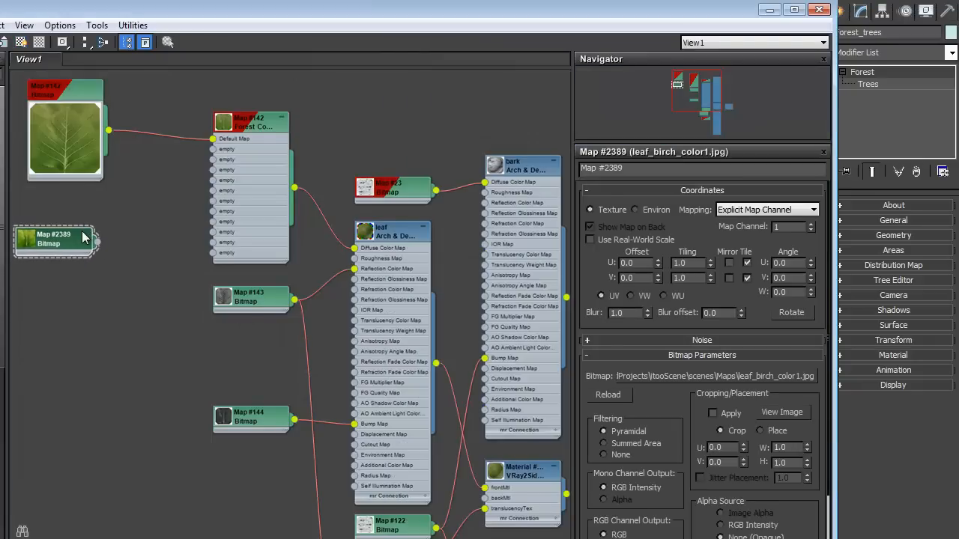
Step: Drag leaf_birch_color2 and leaf_birch_color3 in as bitmap nodes and line the new nodes up in a column
{"action": "key", "text": "alt+Tab"}
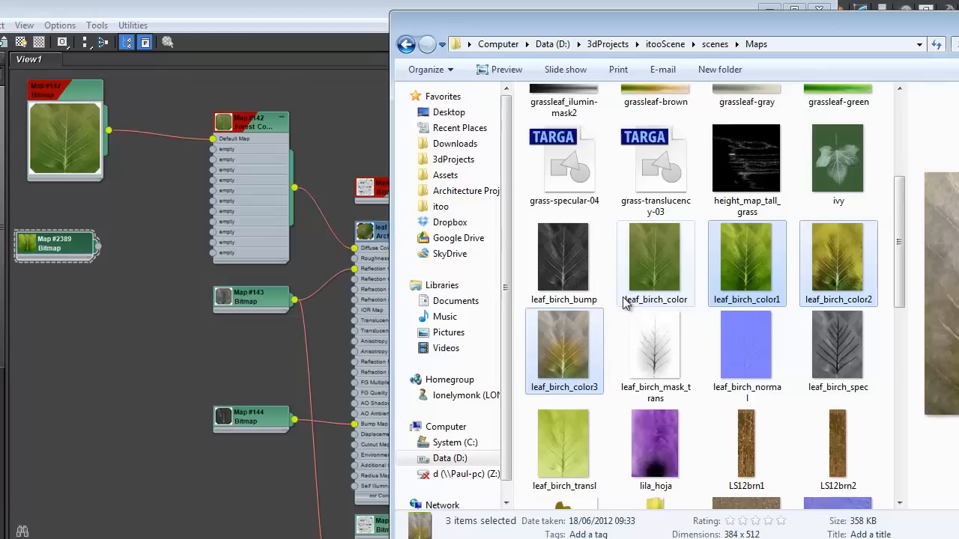
{"action": "left_click", "coordinate": [845, 277]}
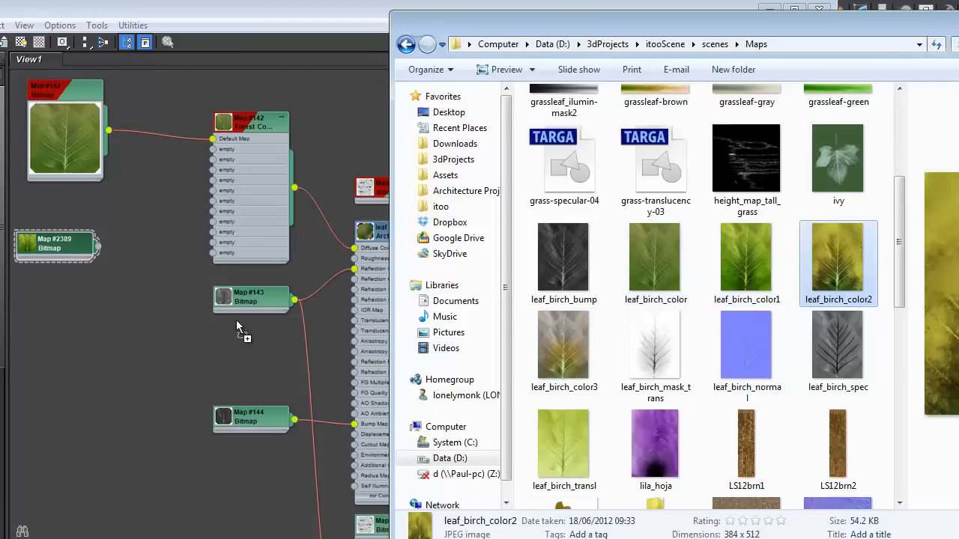
{"action": "left_click_drag", "start_coordinate": [845, 277], "coordinate": [75, 300]}
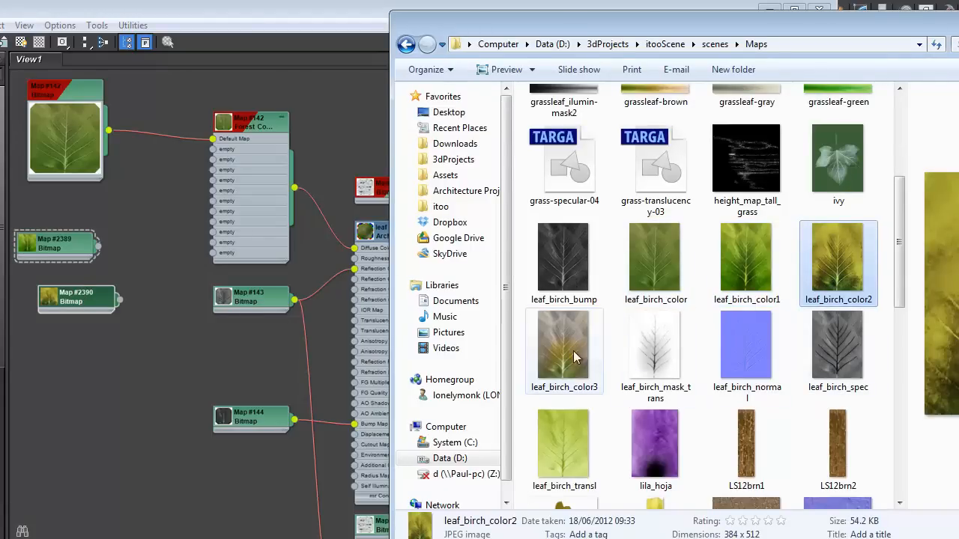
{"action": "left_click_drag", "start_coordinate": [563, 349], "coordinate": [126, 401]}
{"action": "left_click_drag", "start_coordinate": [79, 363], "coordinate": [80, 362]}
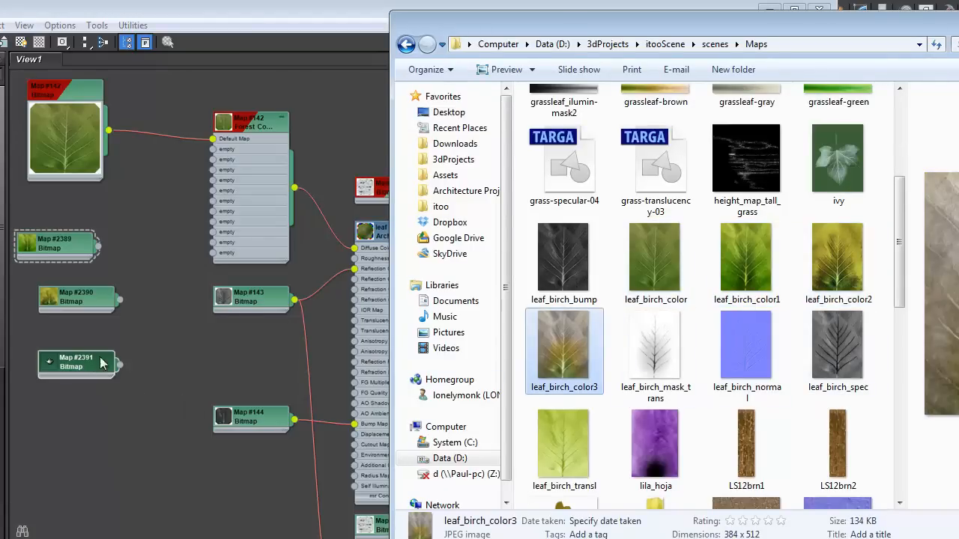
{"action": "left_click_drag", "start_coordinate": [74, 304], "coordinate": [51, 277]}
{"action": "left_click_drag", "start_coordinate": [53, 243], "coordinate": [52, 223]}
Step: Wire Map #2389, #2390 and #2391 into the Forest Color map's map0, map1 and map2 inputs
{"action": "left_click_drag", "start_coordinate": [262, 28], "coordinate": [312, 23]}
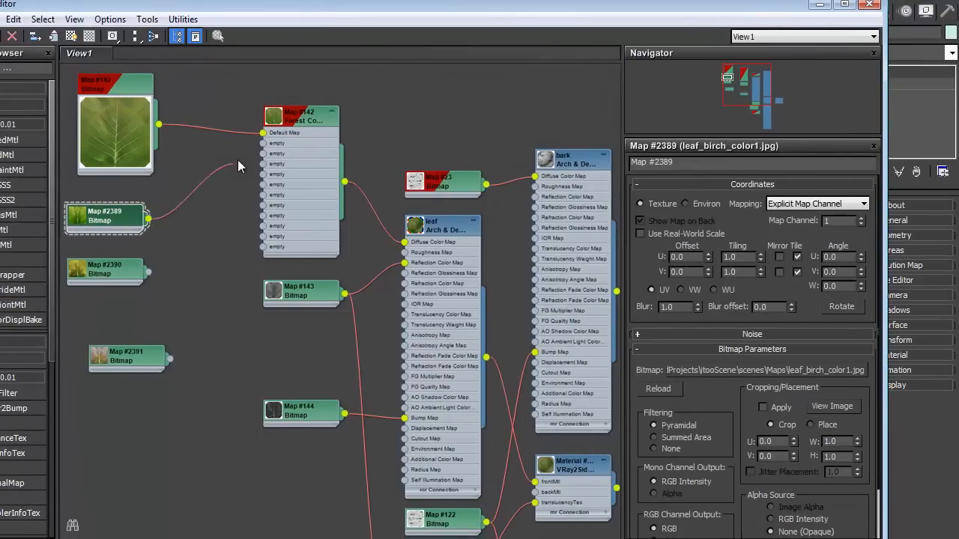
{"action": "left_click_drag", "start_coordinate": [268, 159], "coordinate": [264, 154]}
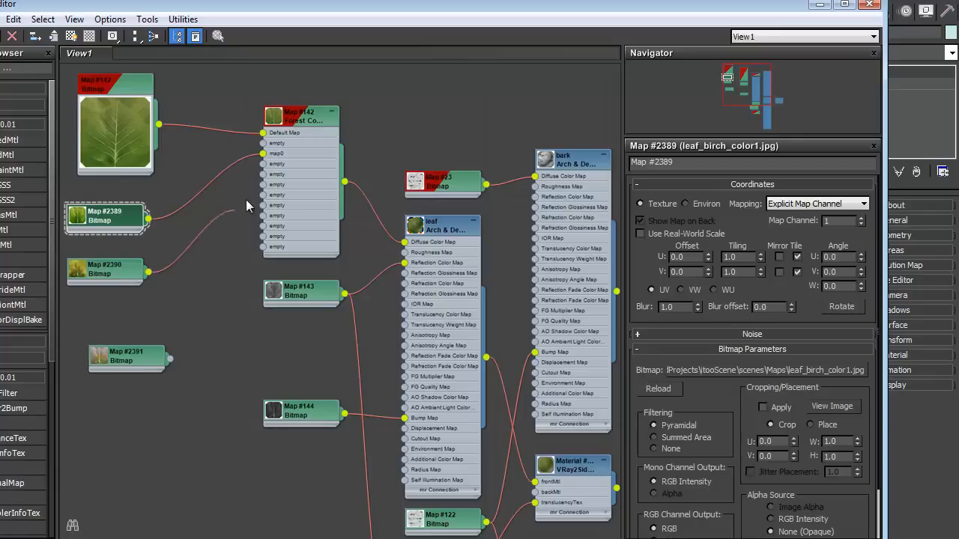
{"action": "left_click_drag", "start_coordinate": [147, 272], "coordinate": [262, 163]}
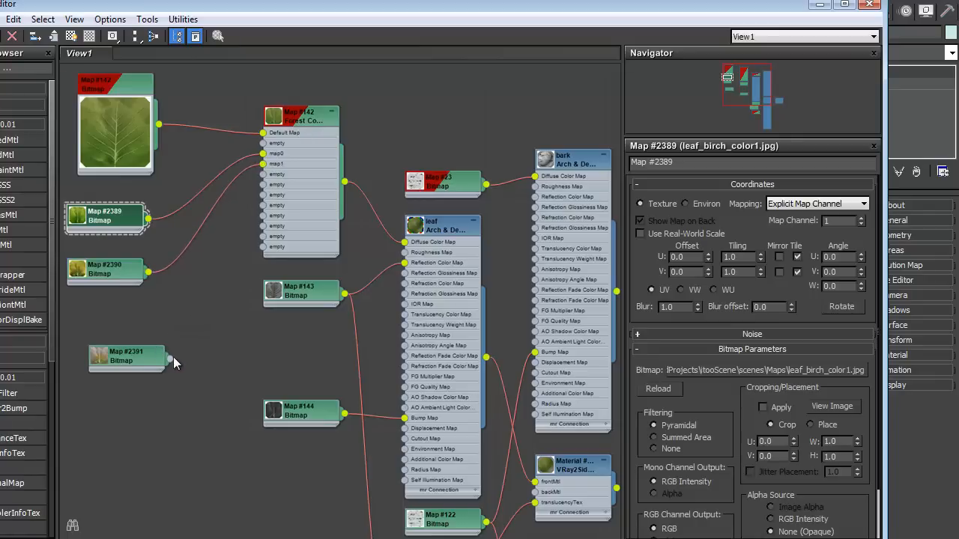
{"action": "left_click_drag", "start_coordinate": [167, 358], "coordinate": [264, 177]}
{"action": "left_click", "coordinate": [265, 179]}
{"action": "left_click_drag", "start_coordinate": [170, 359], "coordinate": [264, 174]}
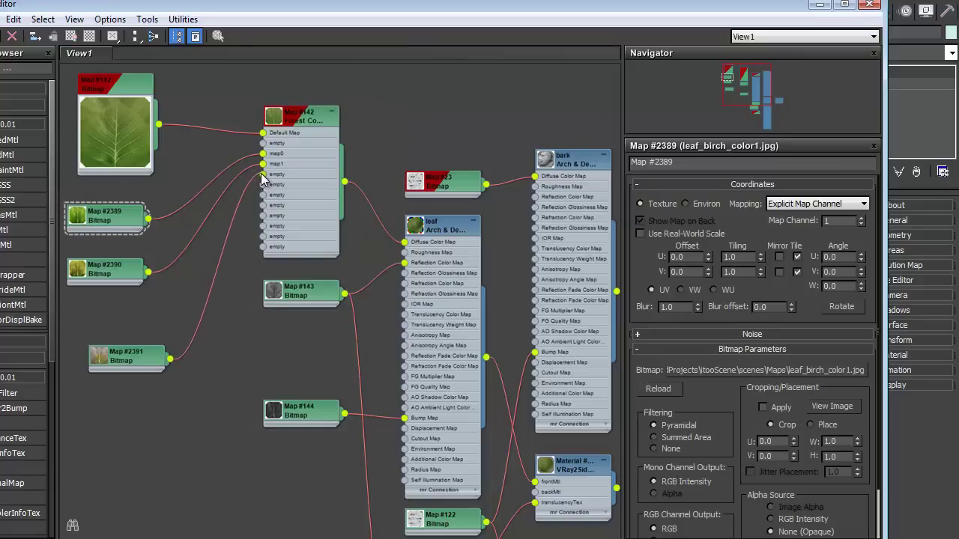
Step: Wire the original leaf bitmap Map #142 into map3 and expand the new leaf nodes' previews
{"action": "double_click", "coordinate": [109, 218]}
{"action": "left_click_drag", "start_coordinate": [112, 251], "coordinate": [105, 199]}
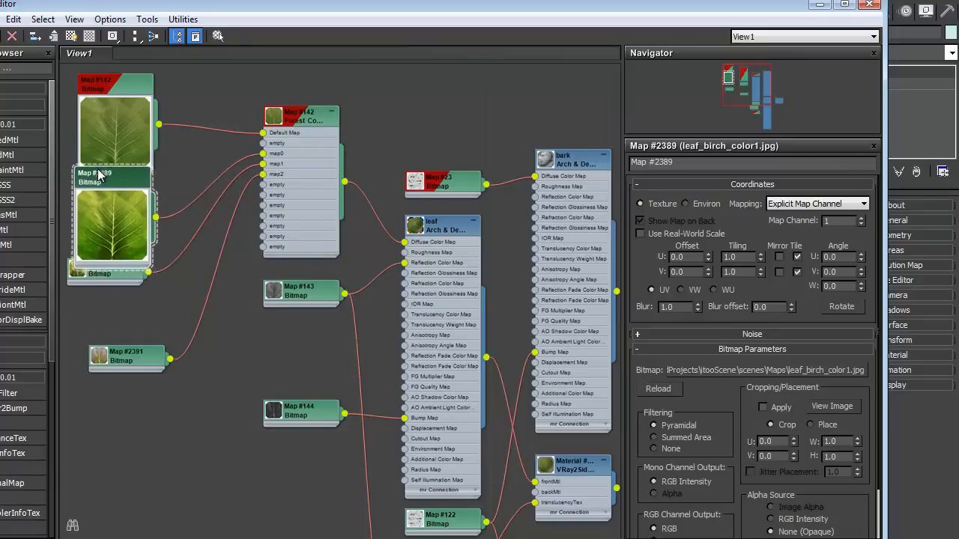
{"action": "left_click", "coordinate": [116, 131]}
{"action": "left_click_drag", "start_coordinate": [160, 124], "coordinate": [263, 185]}
{"action": "left_click", "coordinate": [309, 111]}
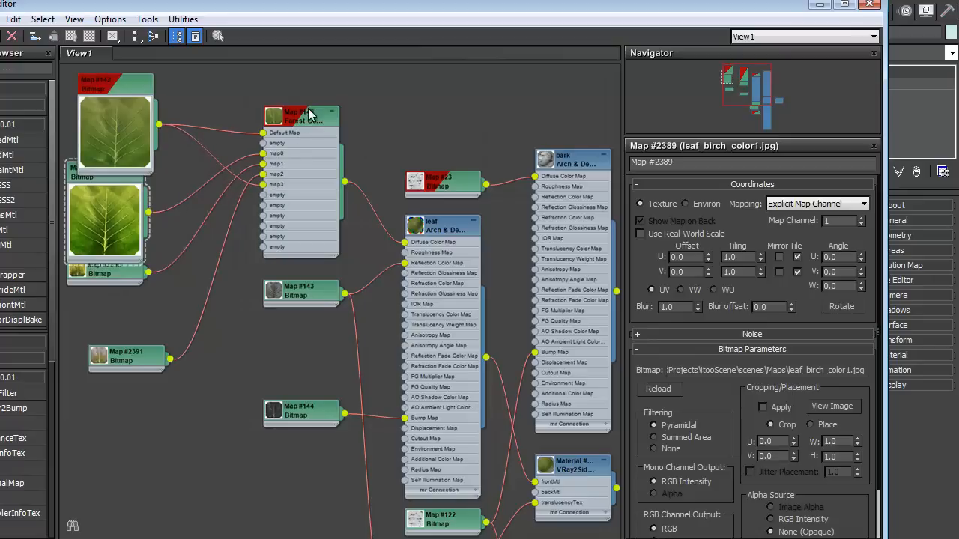
{"action": "double_click", "coordinate": [105, 355]}
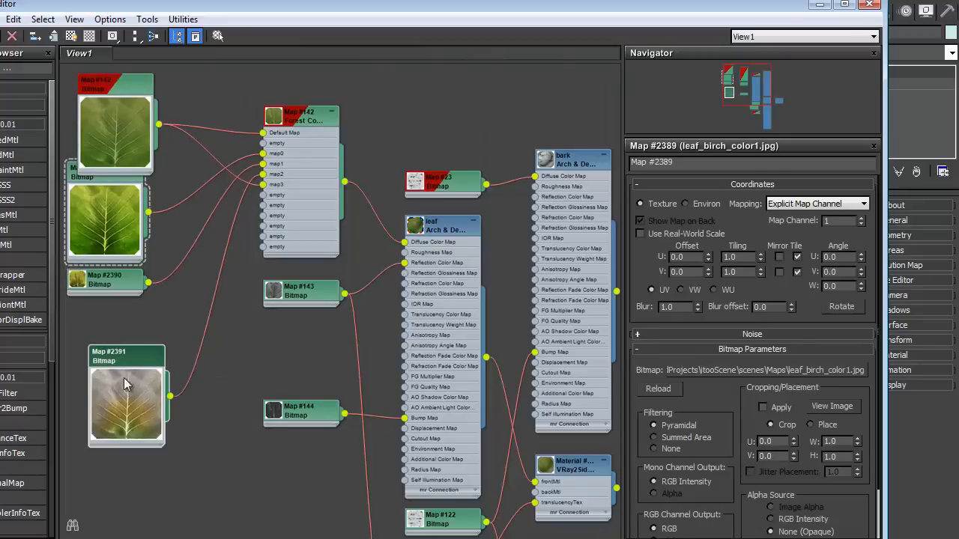
{"action": "left_click_drag", "start_coordinate": [137, 402], "coordinate": [128, 348]}
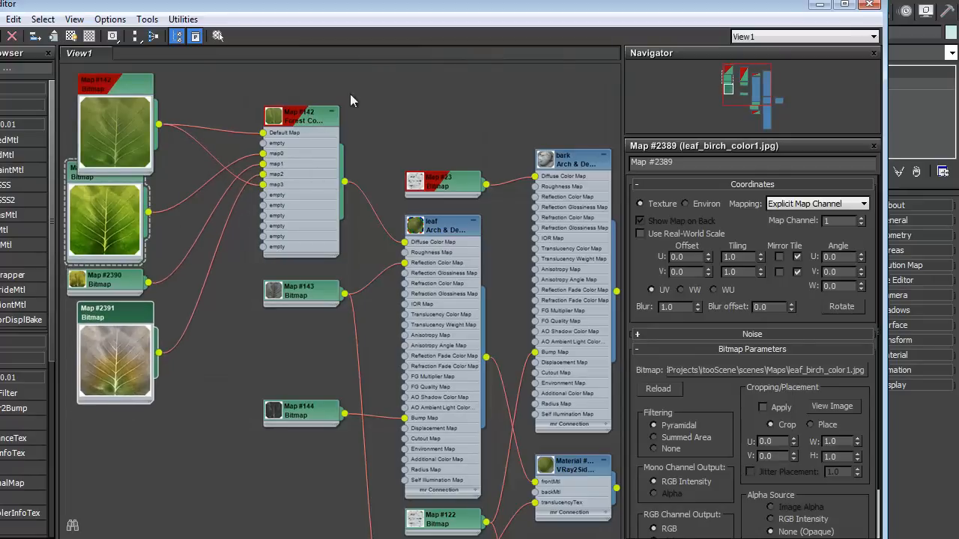
Step: Enable the four leaf map slots in the Forest Color parameters, weighting slot 3 at 20
{"action": "left_click", "coordinate": [330, 117]}
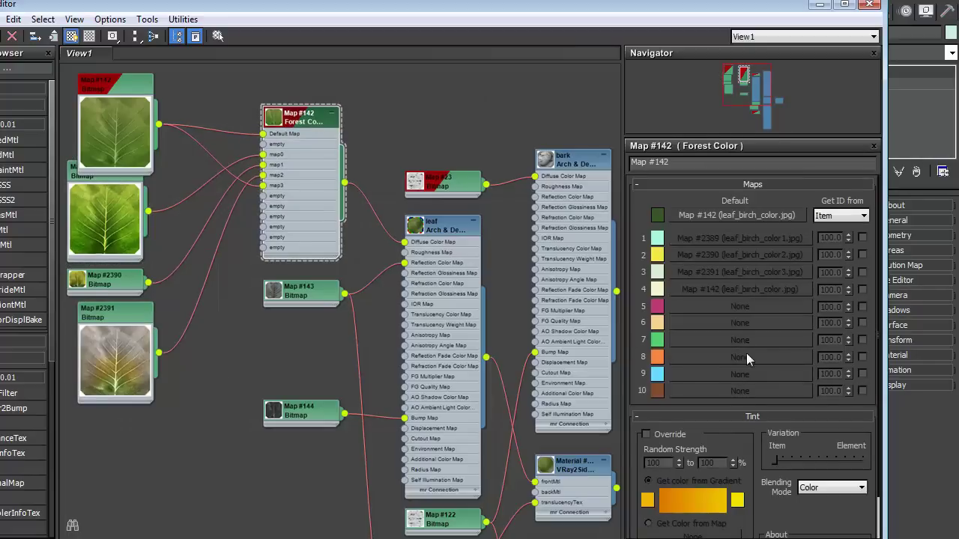
{"action": "left_click", "coordinate": [862, 239]}
{"action": "left_click", "coordinate": [862, 255]}
{"action": "left_click", "coordinate": [862, 272]}
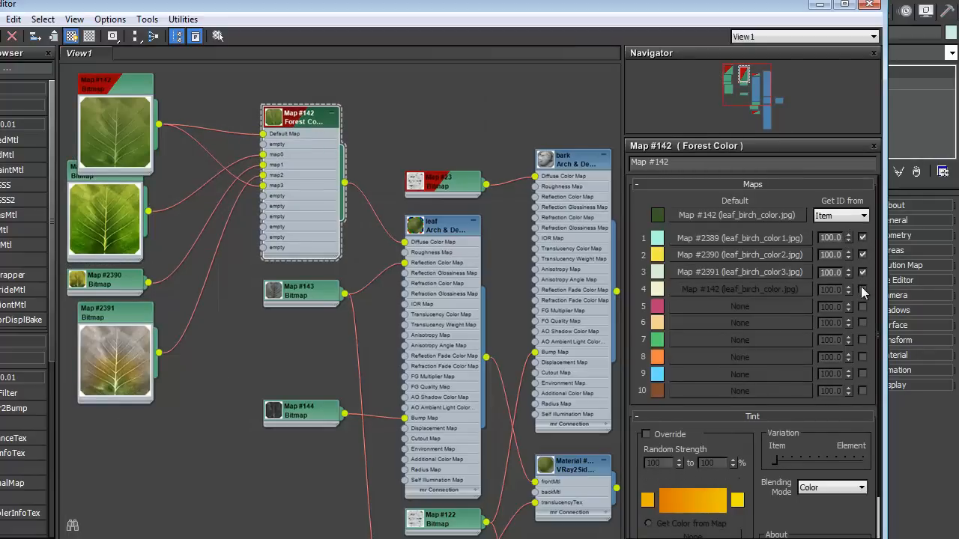
{"action": "left_click", "coordinate": [863, 289]}
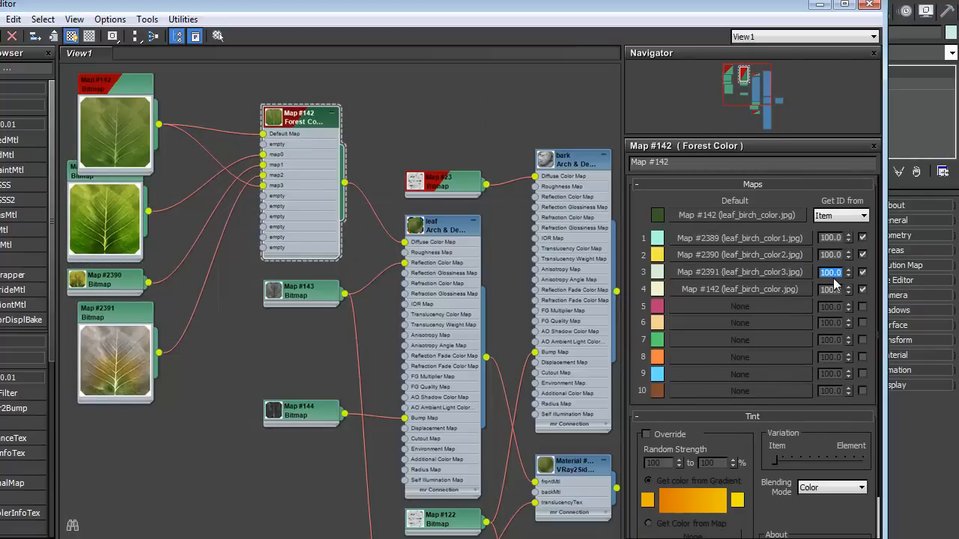
{"action": "type", "text": "20"}
Step: Line up the Map #142, #2389, #2390 and #2391 bitmap nodes in a column
{"action": "left_click_drag", "start_coordinate": [105, 279], "coordinate": [119, 289]}
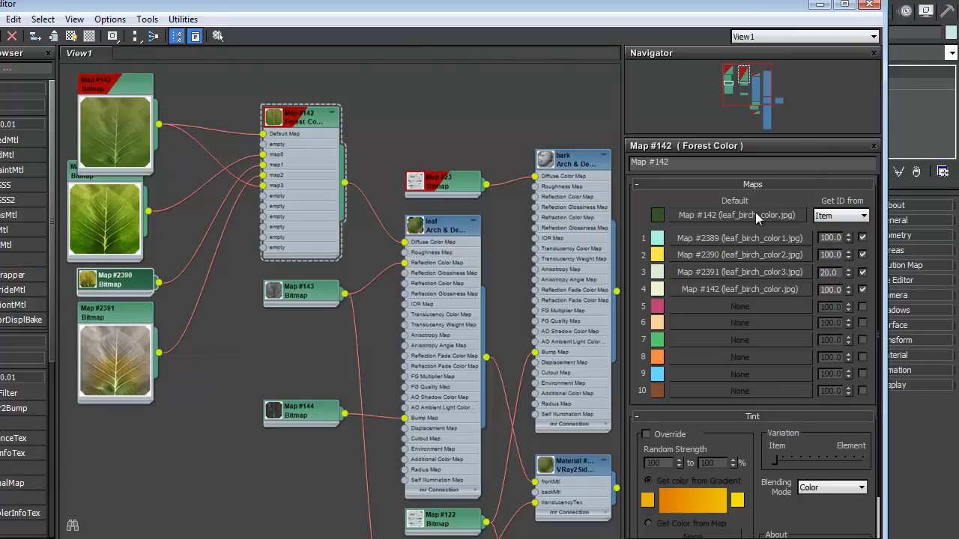
{"action": "left_click", "coordinate": [131, 91]}
{"action": "left_click_drag", "start_coordinate": [130, 86], "coordinate": [128, 77]}
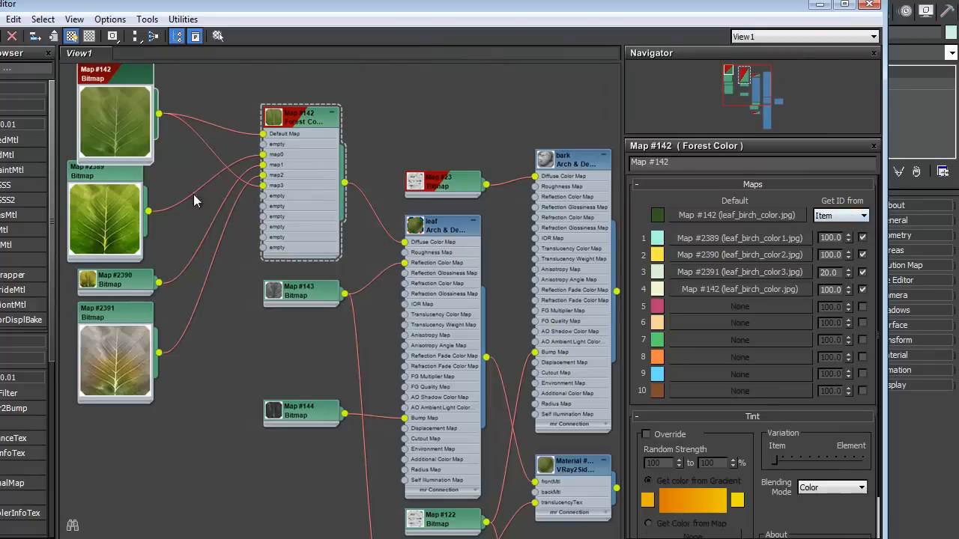
{"action": "left_click_drag", "start_coordinate": [106, 179], "coordinate": [118, 184]}
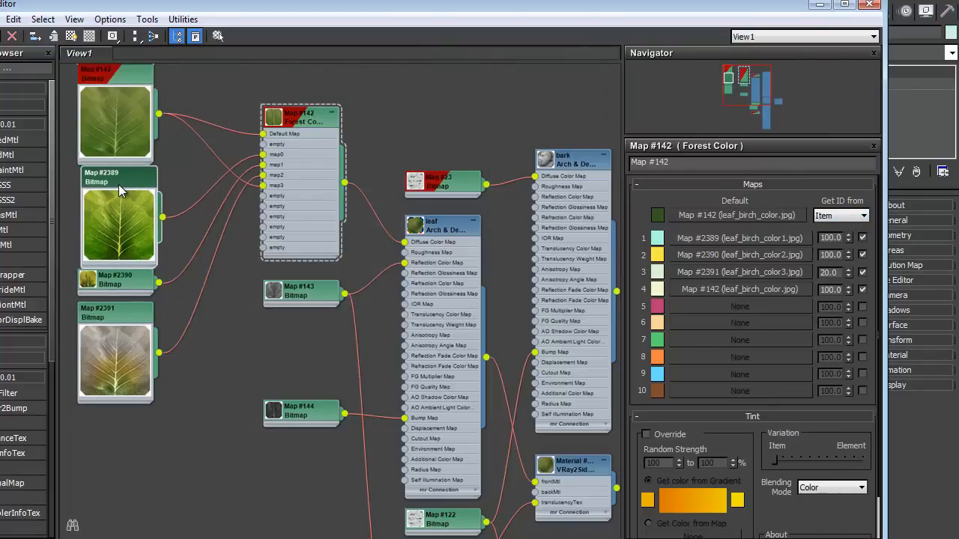
{"action": "left_click_drag", "start_coordinate": [124, 283], "coordinate": [131, 322]}
{"action": "left_click_drag", "start_coordinate": [124, 285], "coordinate": [126, 290]}
{"action": "left_click", "coordinate": [137, 319]}
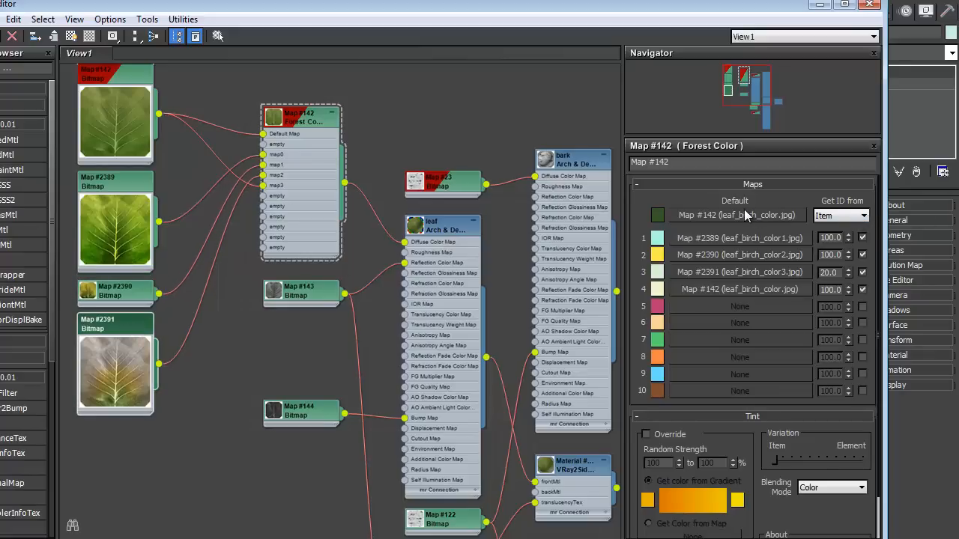
Step: Set Get ID from to Element, then switch it back to Item
{"action": "left_click", "coordinate": [839, 216]}
{"action": "left_click", "coordinate": [832, 238]}
{"action": "left_click", "coordinate": [839, 216]}
{"action": "left_click", "coordinate": [836, 239]}
{"action": "left_click", "coordinate": [840, 216]}
{"action": "left_click", "coordinate": [828, 229]}
{"action": "scroll", "coordinate": [796, 194], "scroll_direction": "down", "scroll_amount": 3}
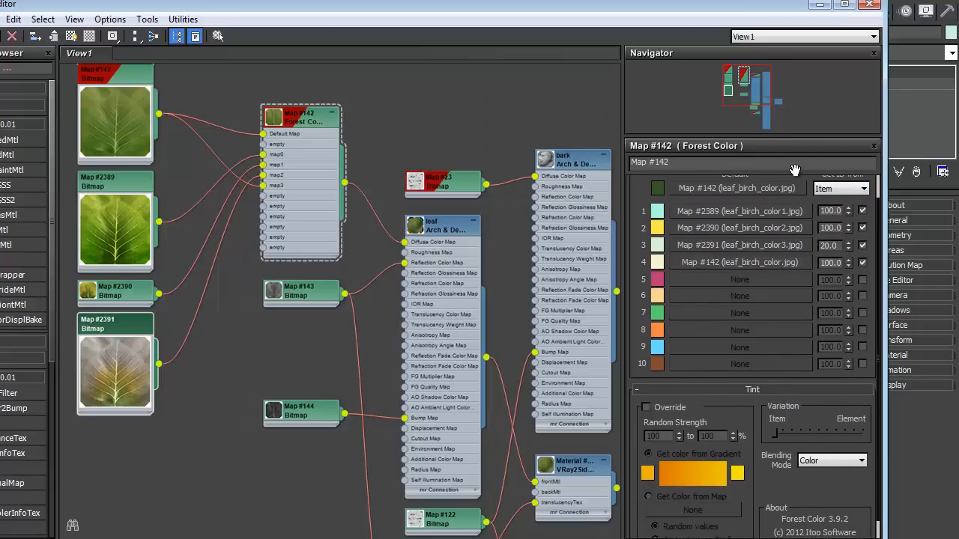
{"action": "scroll", "coordinate": [797, 187], "scroll_direction": "up", "scroll_amount": 2}
{"action": "scroll", "coordinate": [764, 195], "scroll_direction": "down", "scroll_amount": 2}
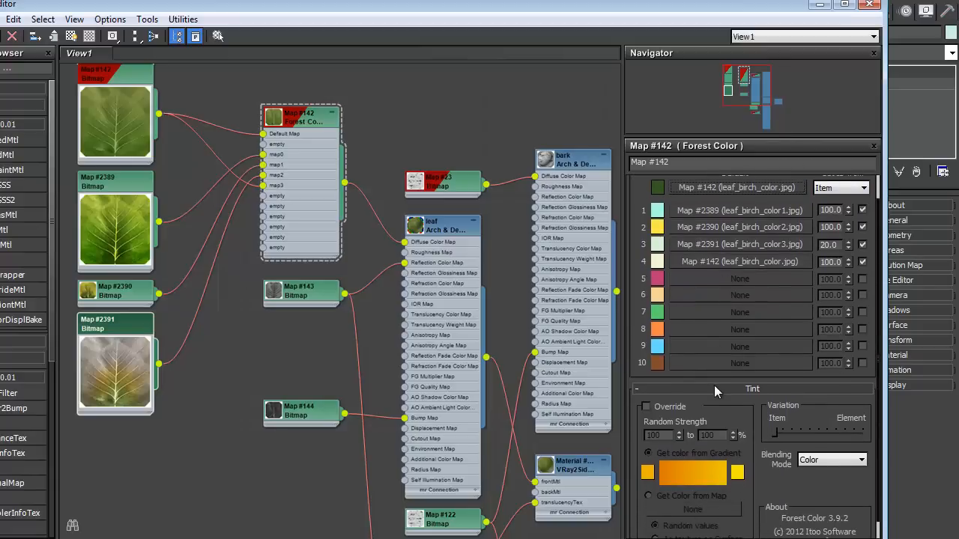
{"action": "scroll", "coordinate": [714, 385], "scroll_direction": "down", "scroll_amount": 2}
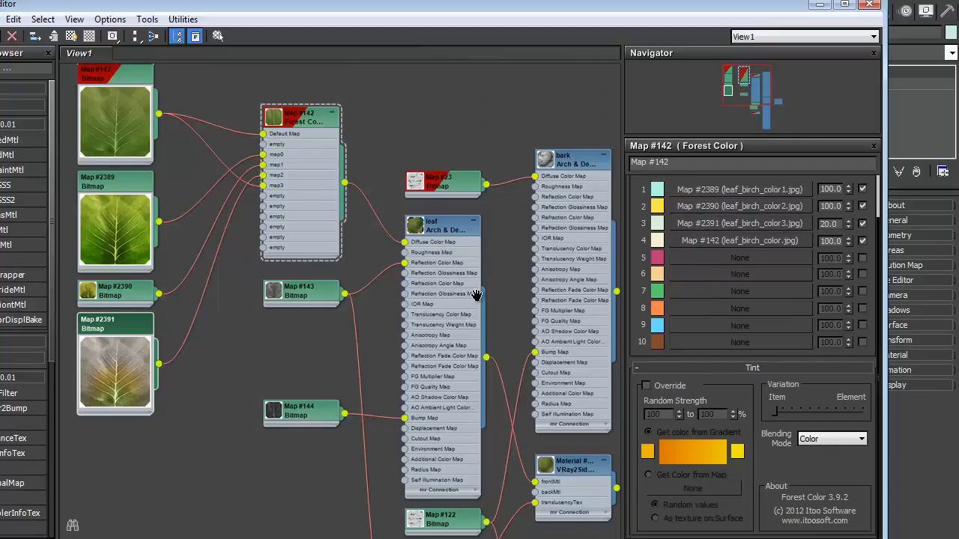
Step: Turn on the Tint Override and drag tint-map.jpg in from the Maps folder as bitmap Map #2392 below the leaf nodes
{"action": "middle_click_drag", "start_coordinate": [473, 296], "coordinate": [443, 198]}
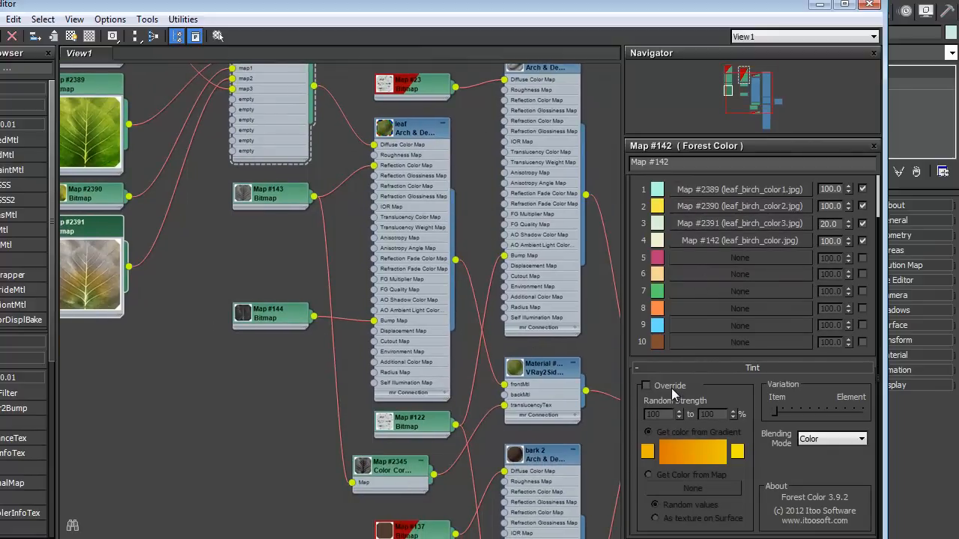
{"action": "left_click", "coordinate": [647, 386]}
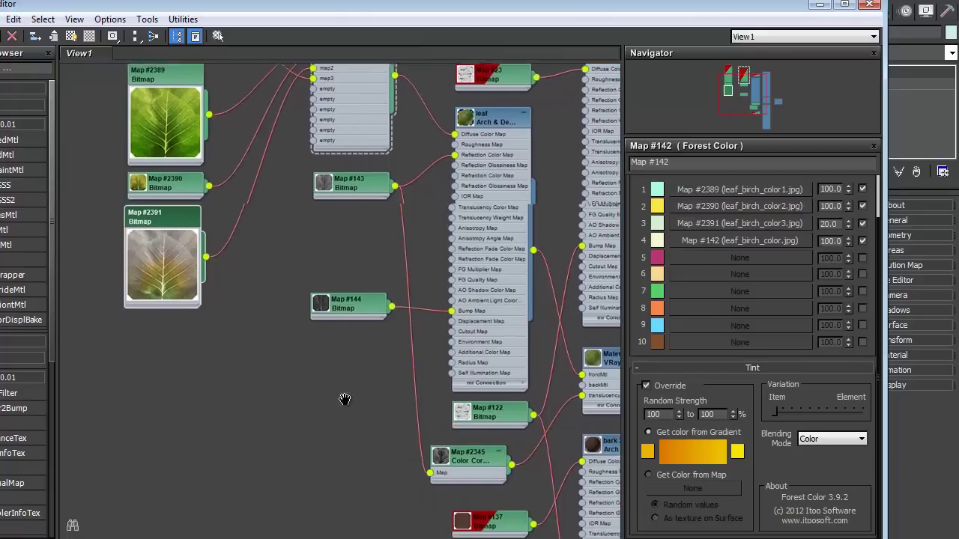
{"action": "middle_click_drag", "start_coordinate": [270, 409], "coordinate": [339, 352]}
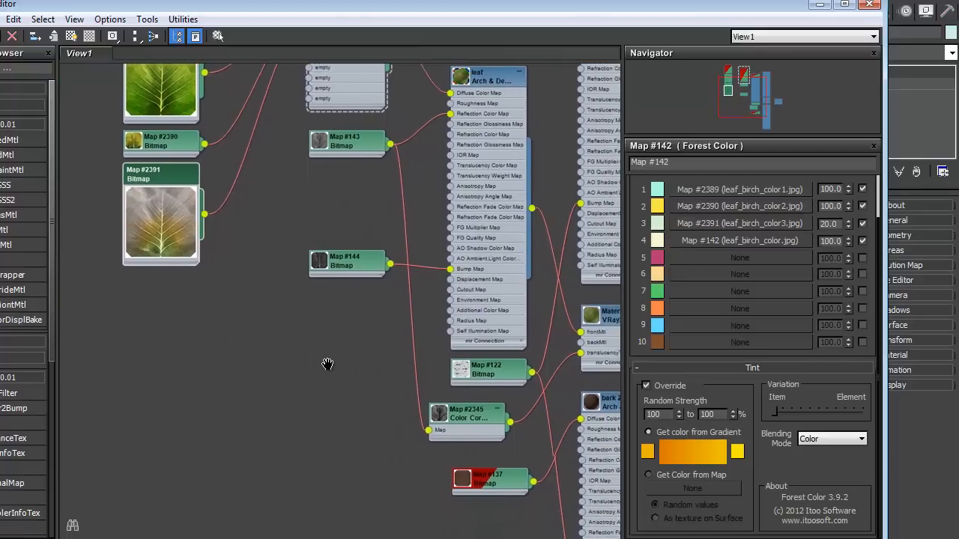
{"action": "key", "text": "alt+Tab"}
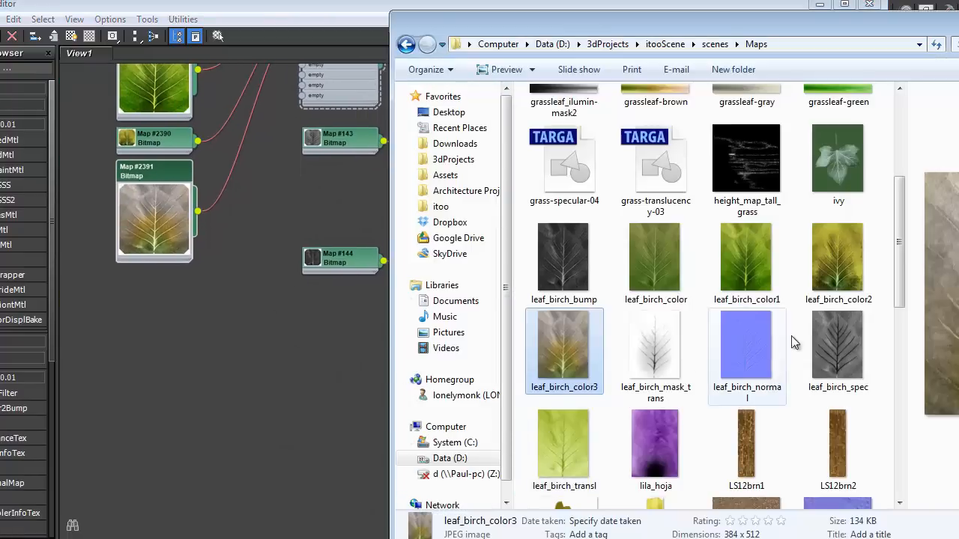
{"action": "left_click_drag", "start_coordinate": [903, 257], "coordinate": [880, 468]}
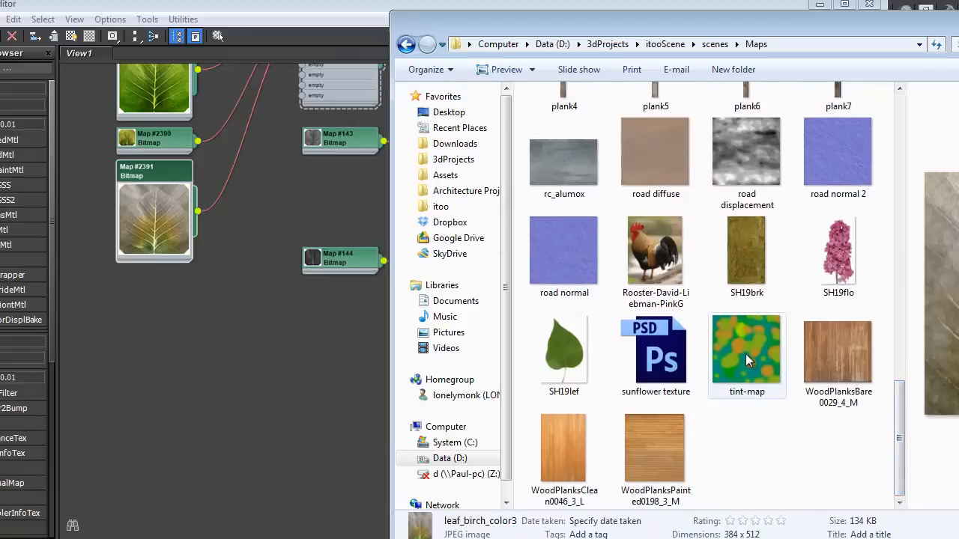
{"action": "left_click_drag", "start_coordinate": [746, 356], "coordinate": [164, 345]}
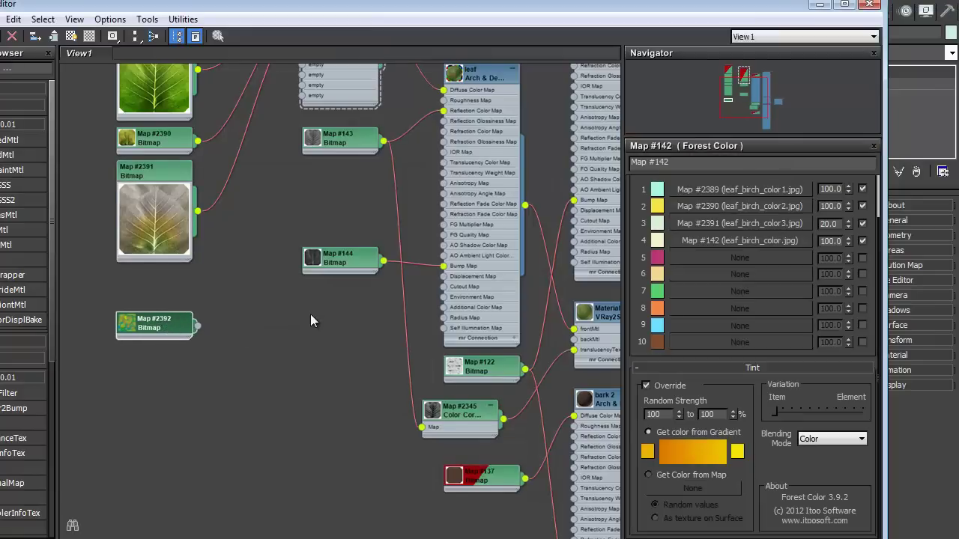
{"action": "middle_click_drag", "start_coordinate": [312, 321], "coordinate": [391, 440]}
{"action": "mouse_move", "coordinate": [227, 448]}
{"action": "left_mouse_down"}
{"action": "mouse_move", "coordinate": [227, 416]}
{"action": "mouse_move", "coordinate": [384, 111]}
{"action": "left_mouse_up"}
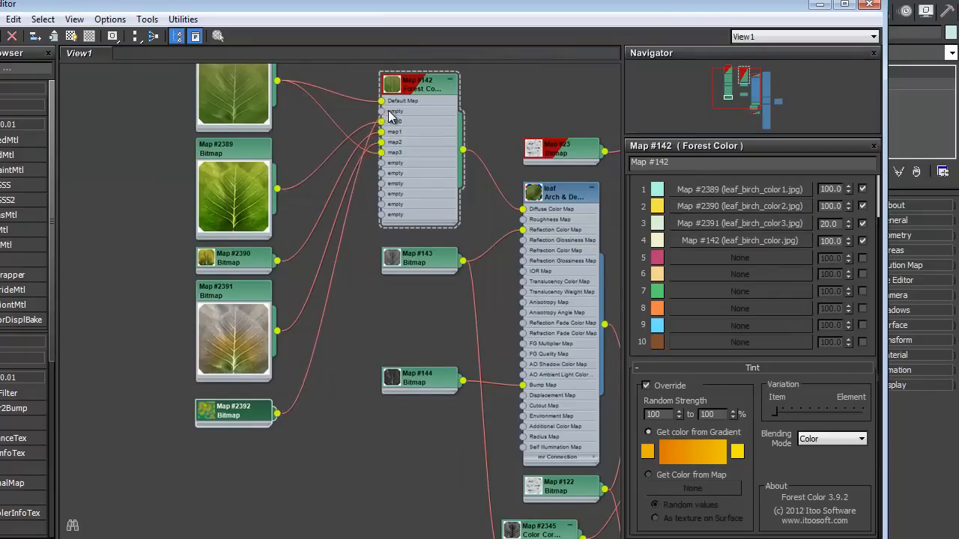
Step: Choose Get Color from Map for the tint and set Random Strength to 0–40%
{"action": "left_click", "coordinate": [691, 475]}
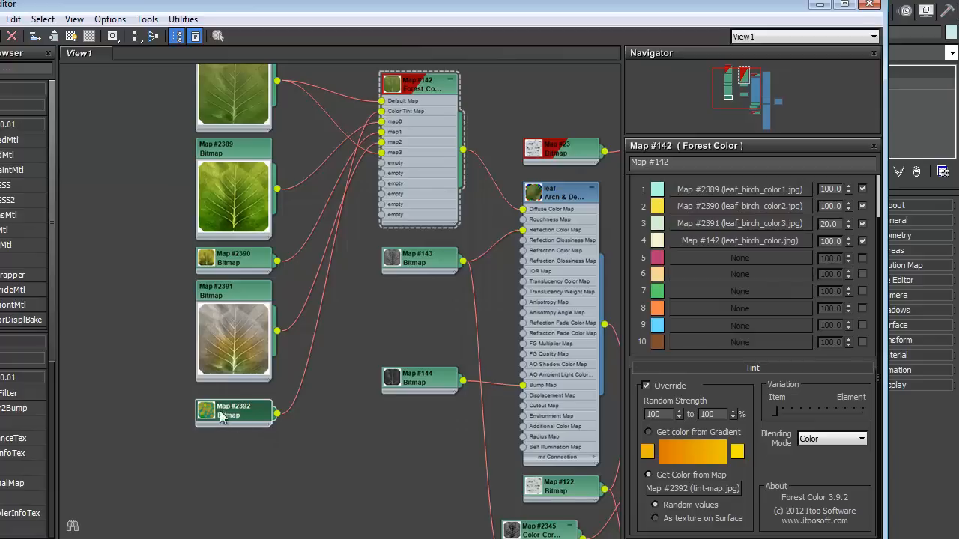
{"action": "double_click", "coordinate": [657, 415]}
{"action": "type", "text": "0"}
{"action": "key", "text": "Tab"}
{"action": "type", "text": "40"}
{"action": "middle_click_drag", "start_coordinate": [364, 253], "coordinate": [346, 311]}
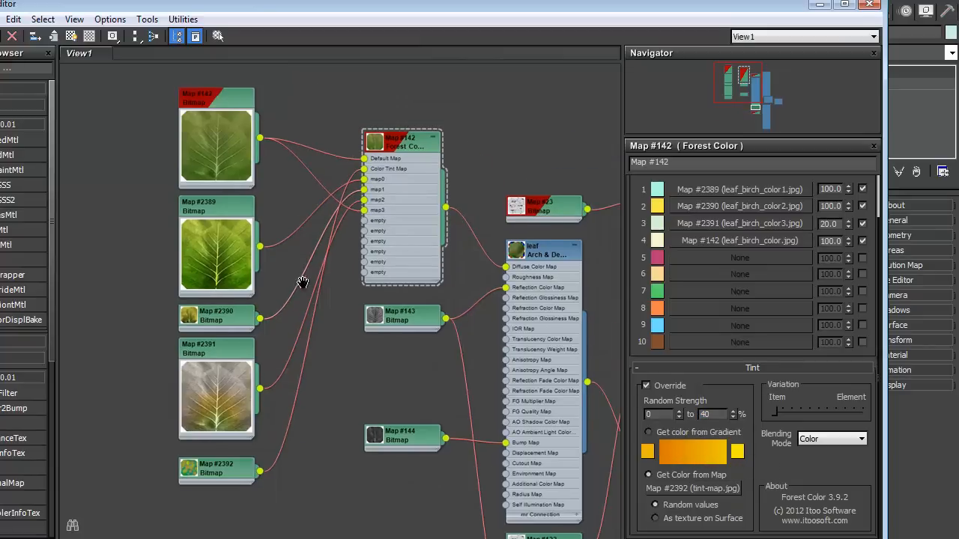
{"action": "middle_click_drag", "start_coordinate": [299, 284], "coordinate": [325, 291]}
{"action": "left_click_drag", "start_coordinate": [265, 325], "coordinate": [263, 324]}
{"action": "middle_click_drag", "start_coordinate": [390, 422], "coordinate": [299, 394]}
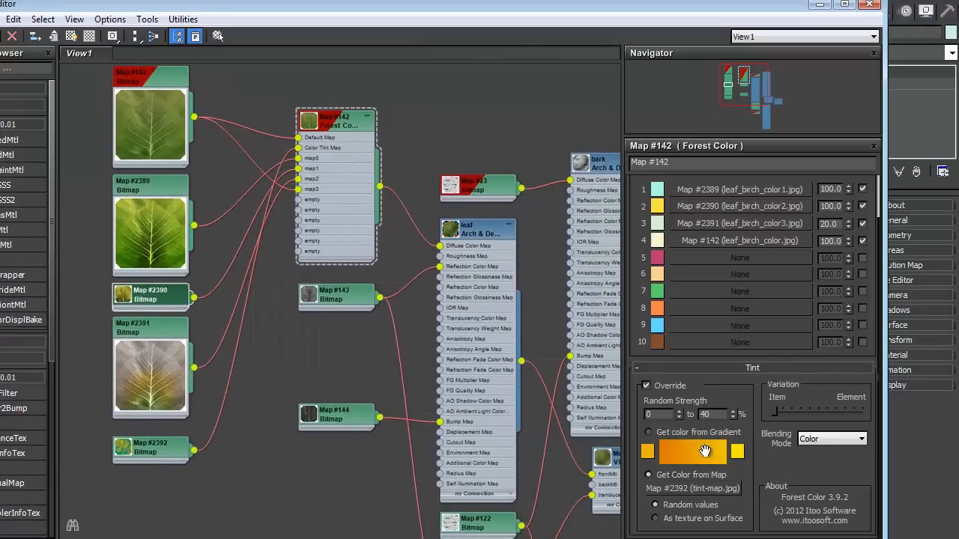
Step: Switch the viewport to VRayPhysicalCamera001 and show safe frames around the tinted forest scene
{"action": "left_click_drag", "start_coordinate": [711, 9], "coordinate": [643, 9]}
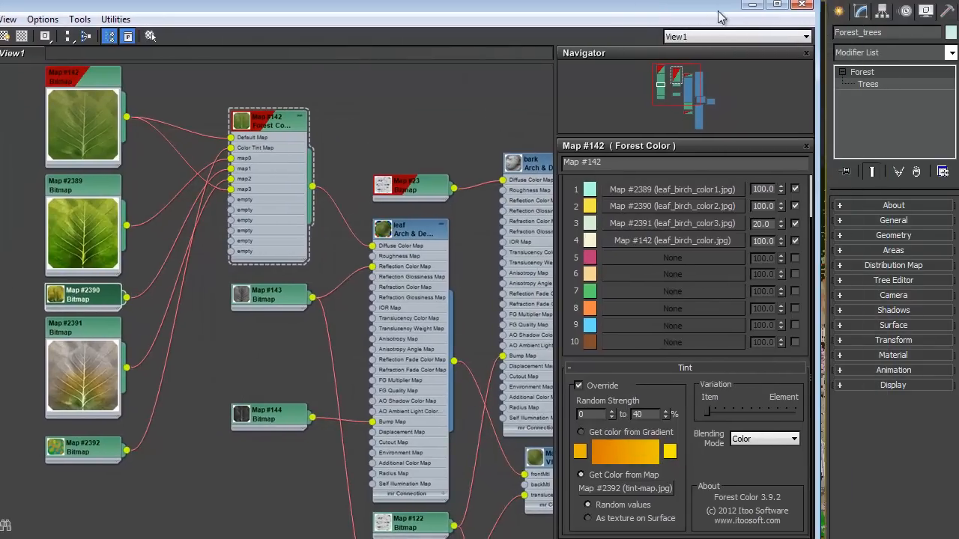
{"action": "key", "text": "alt+Tab"}
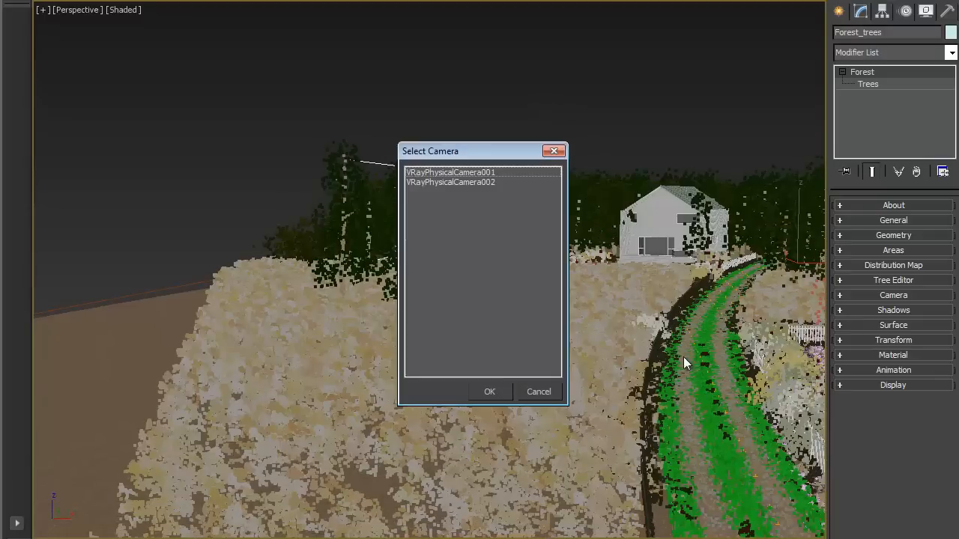
{"action": "double_click", "coordinate": [455, 174]}
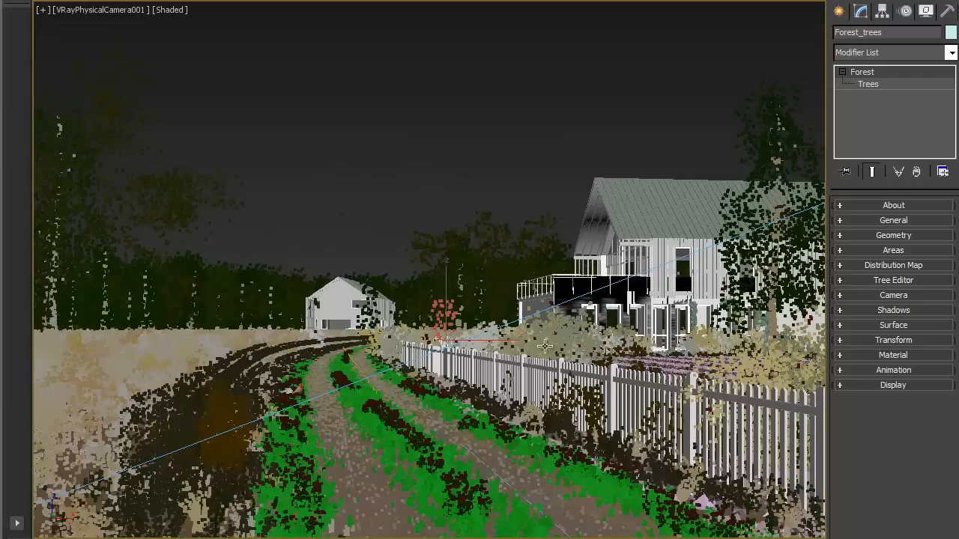
{"action": "key", "text": "shift+f"}
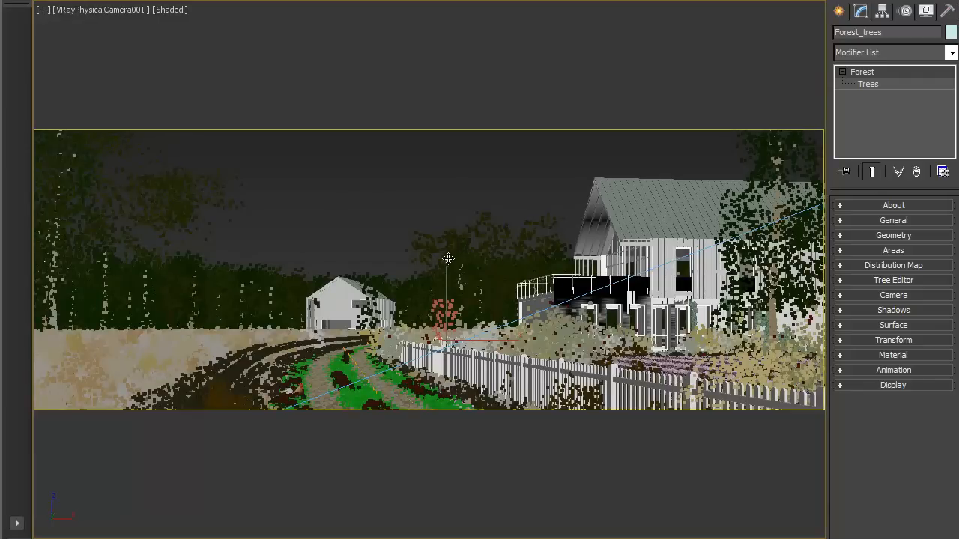